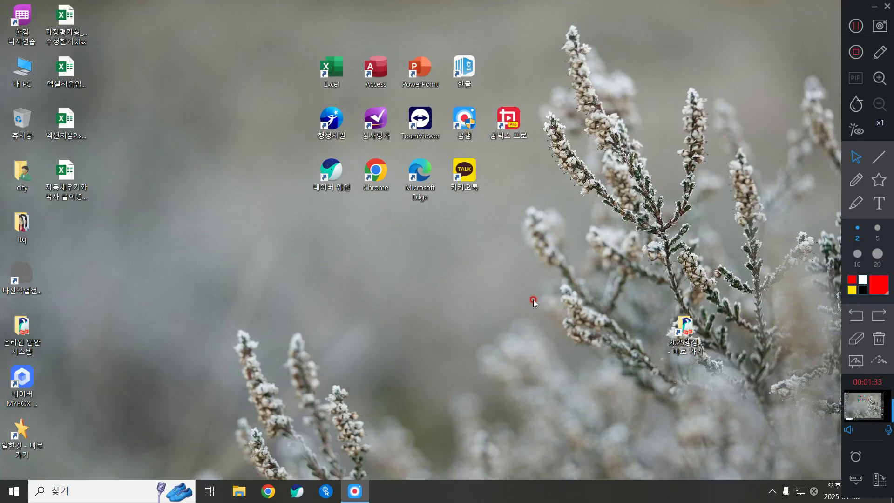
# Browse the computer's drives in a maximized file window and open the 개인 folder on MYBOX (N:).
pyautogui.doubleClick(13, 81)
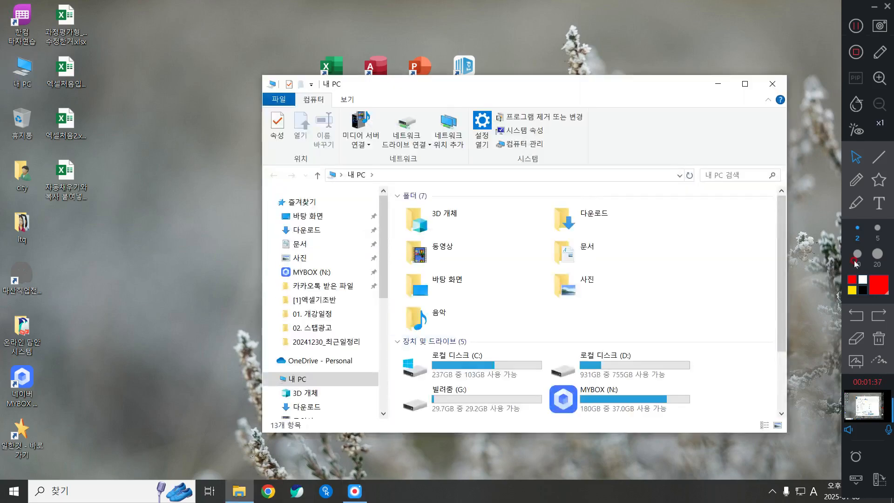
pyautogui.doubleClick(619, 368)
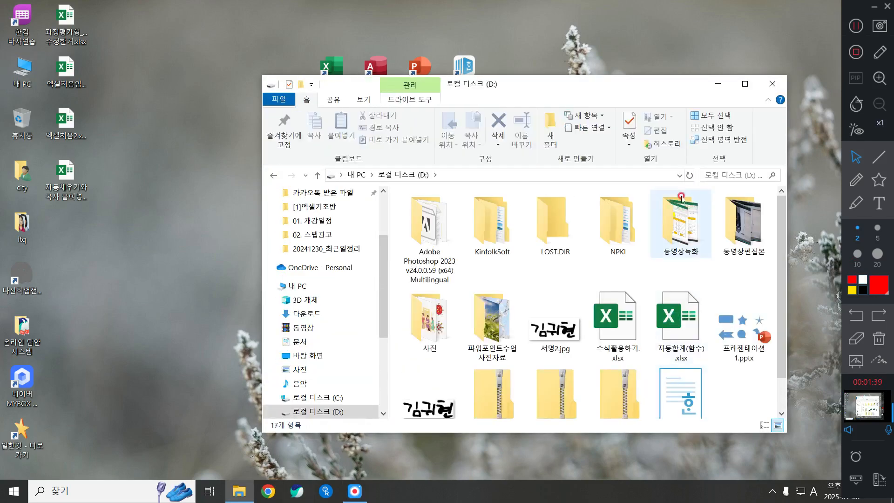
pyautogui.click(745, 83)
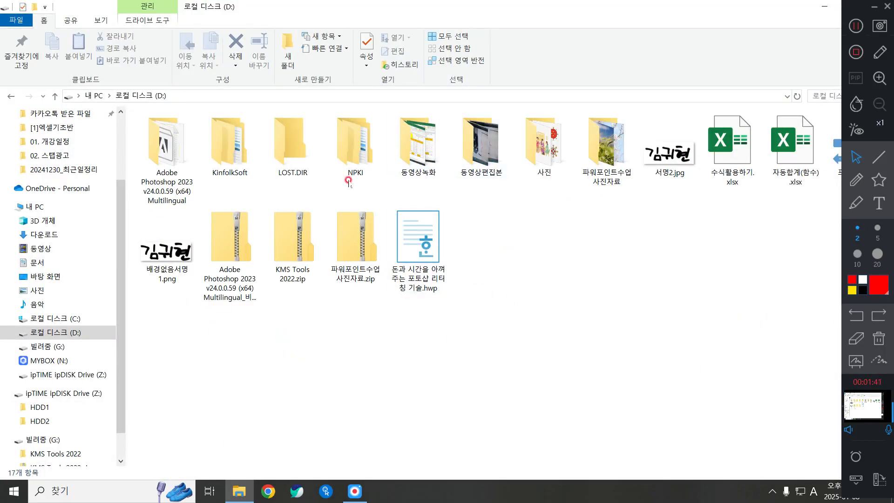
pyautogui.click(41, 364)
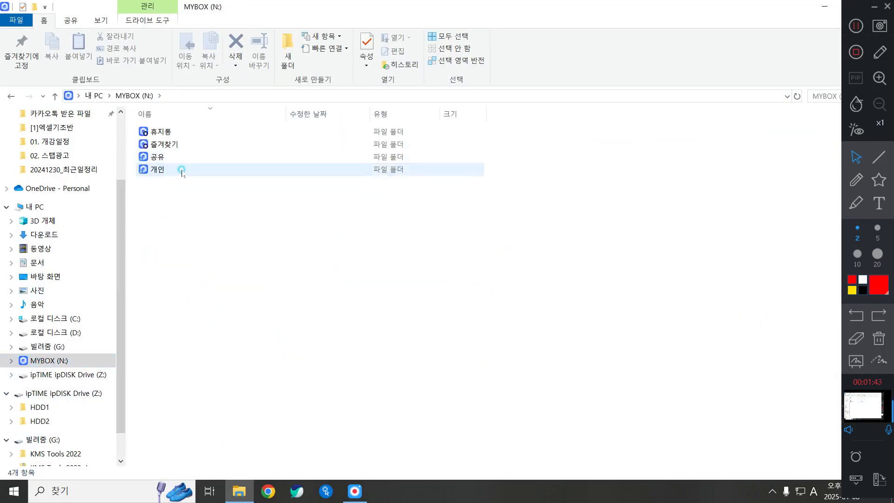
pyautogui.doubleClick(180, 171)
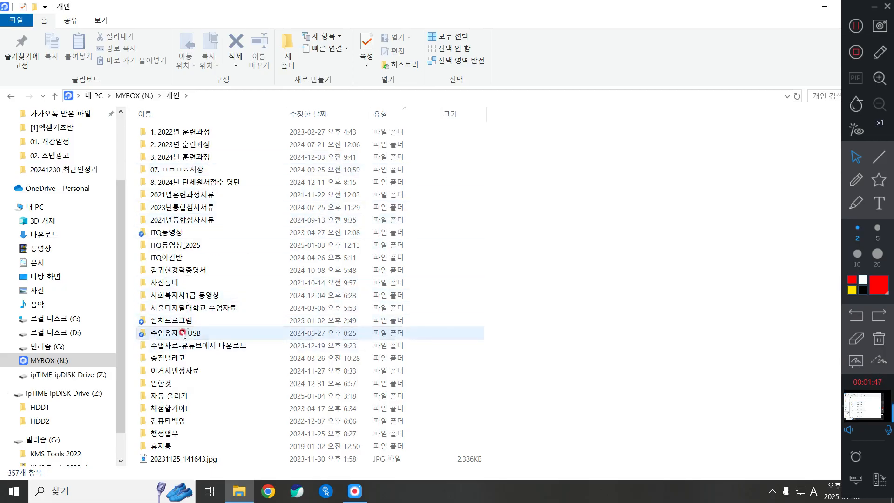
# Open 한글엑셀(A형)_문제지.pdf from 수업용자료 USB > (7)ITQ엑셀 > 2024년 > 02월.
pyautogui.doubleClick(179, 333)
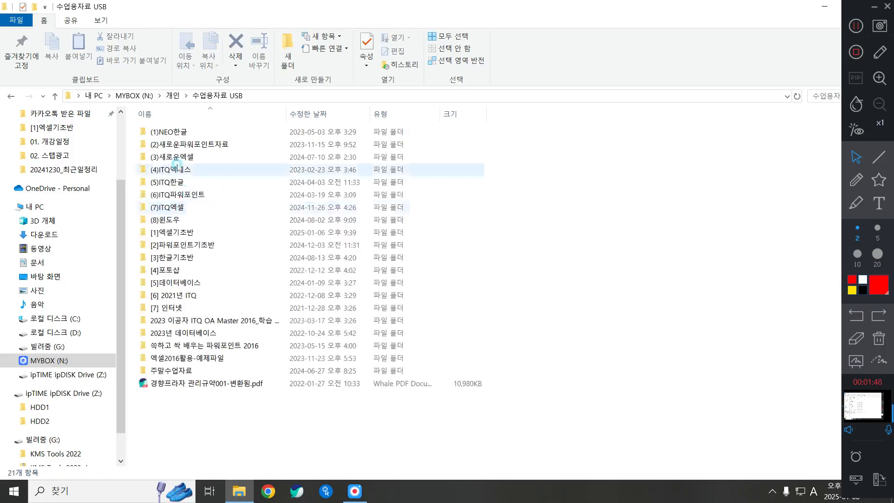
pyautogui.doubleClick(183, 207)
pyautogui.doubleClick(199, 170)
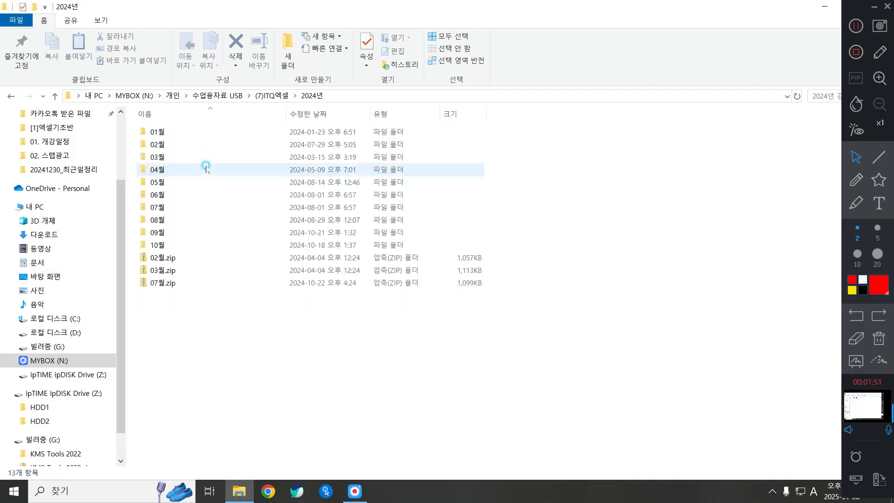
pyautogui.doubleClick(182, 141)
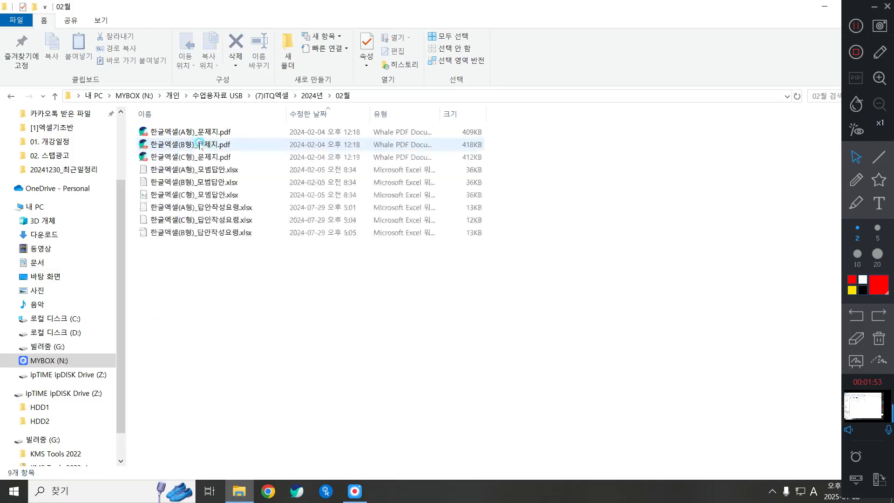
pyautogui.click(198, 135)
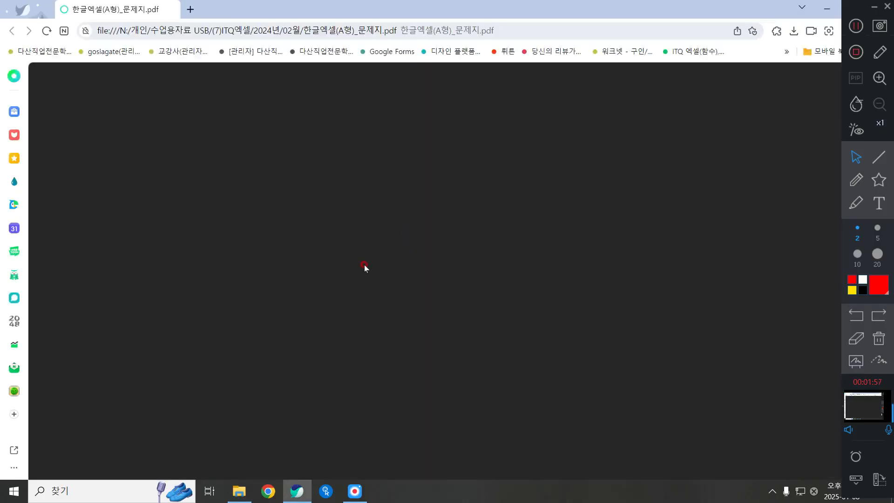
# Review the 수험자 유의사항 section on the first page of the exam paper.
pyautogui.scroll(-5, 568, 315)
pyautogui.scroll(4, 603, 236)
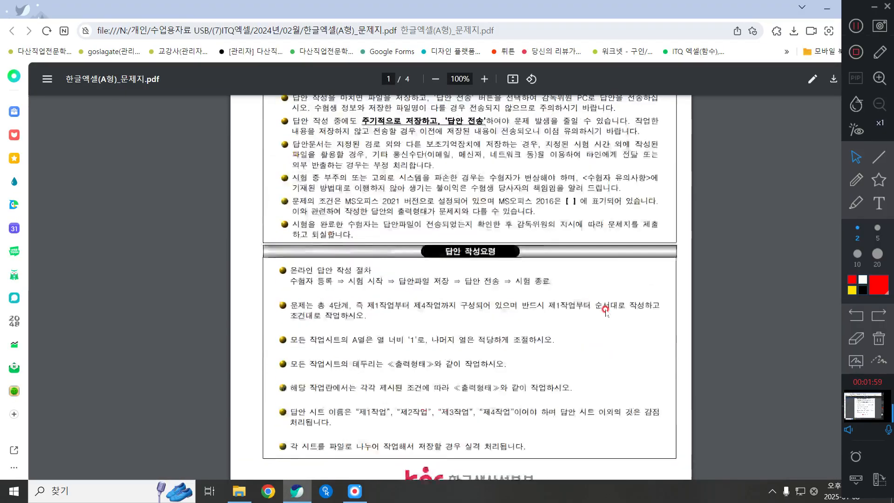
pyautogui.scroll(2, 603, 236)
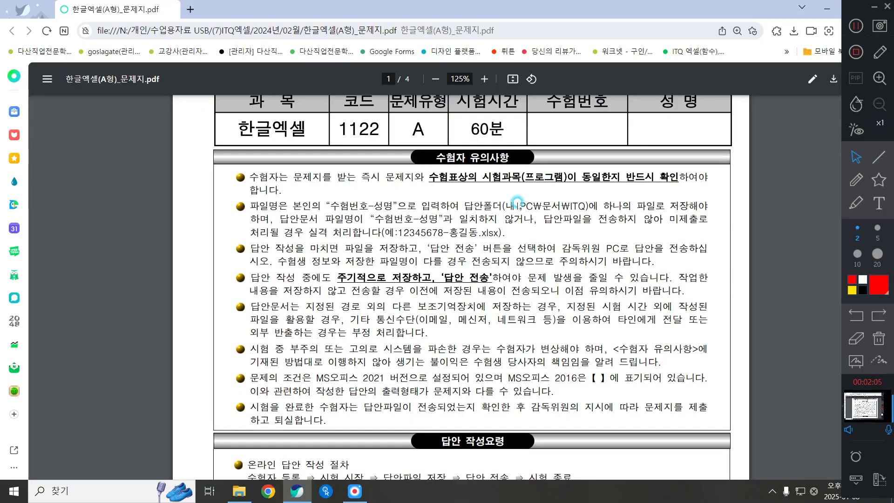
pyautogui.click(878, 156)
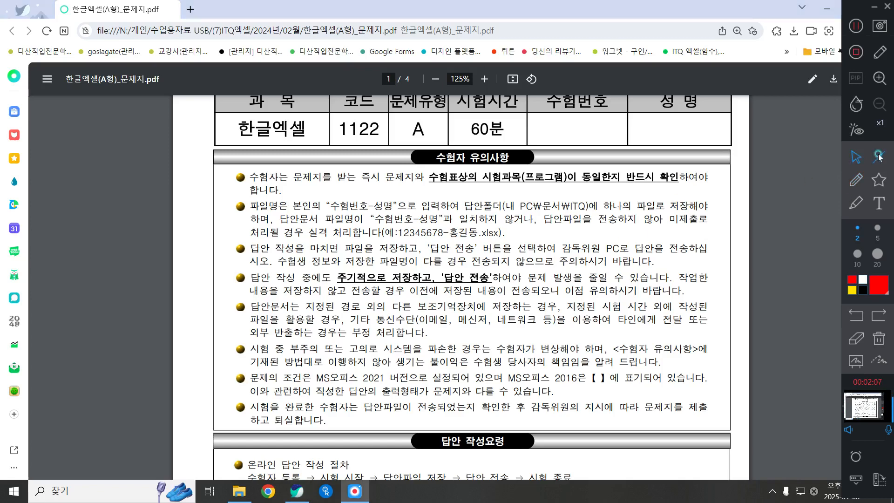
pyautogui.click(857, 228)
pyautogui.click(880, 254)
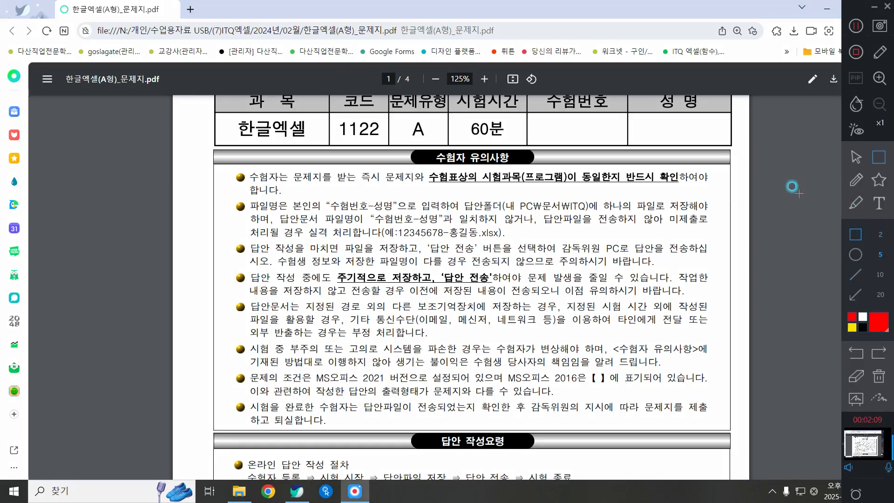
pyautogui.click(856, 157)
# Examine the 답안 작성요령 section, selecting the text on task order and on setting column A to width 1.
pyautogui.scroll(-6, 407, 224)
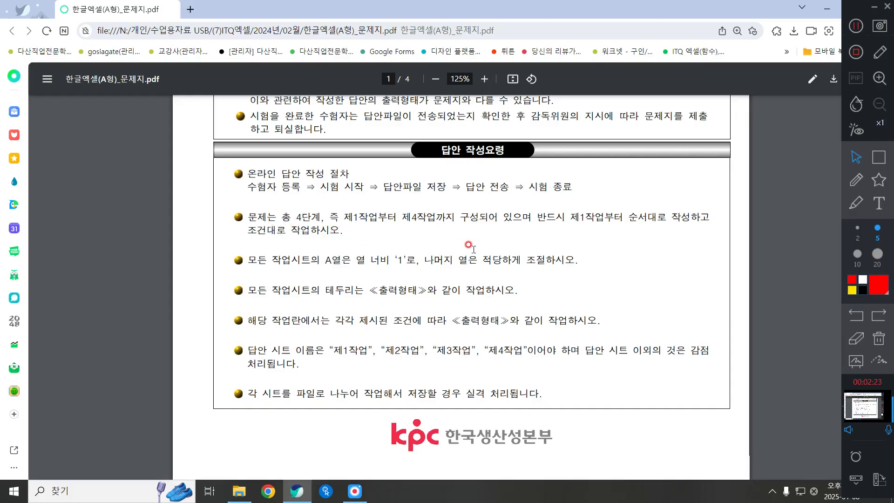
pyautogui.scroll(1, 435, 245)
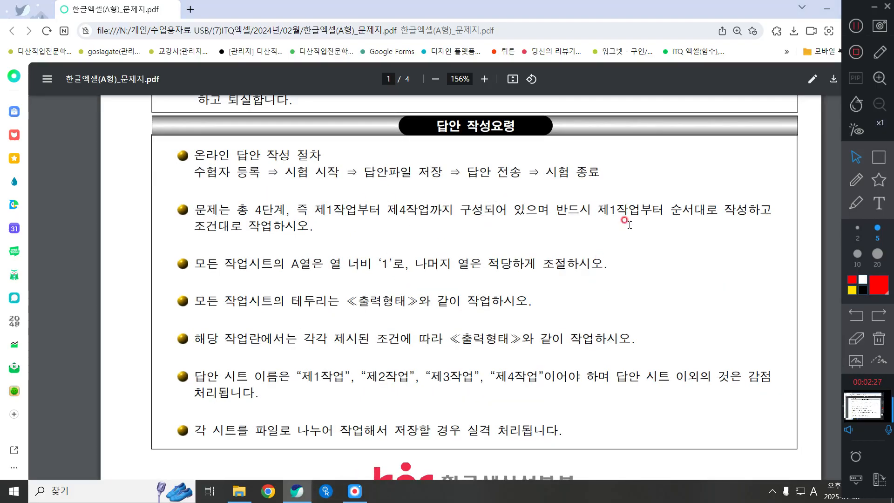
pyautogui.moveTo(631, 217); pyautogui.dragTo(738, 208)
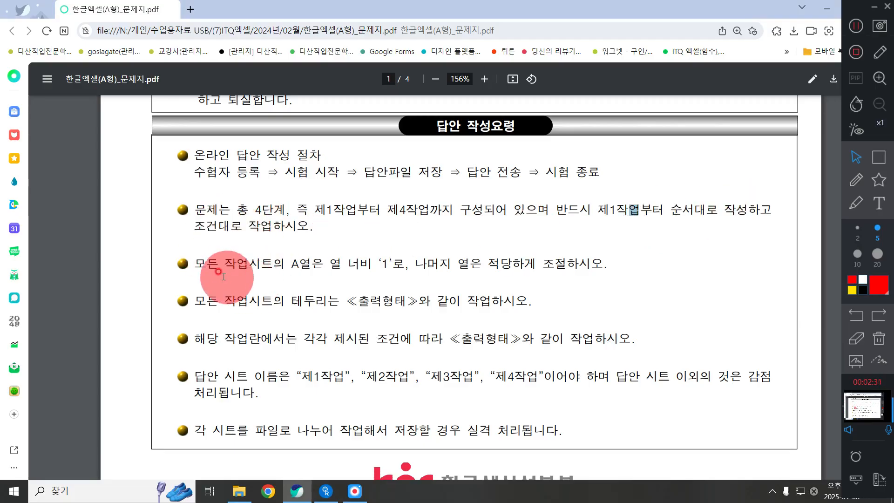
pyautogui.moveTo(198, 263); pyautogui.dragTo(589, 264)
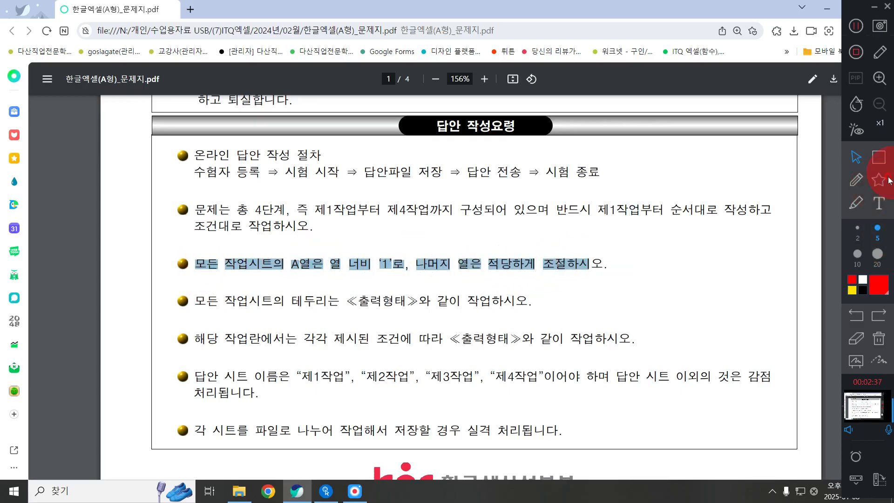
# Handwrite a red 4 and circle the column width 1 requirement with the pencil, clear the annotations and return to the pointer.
pyautogui.click(856, 179)
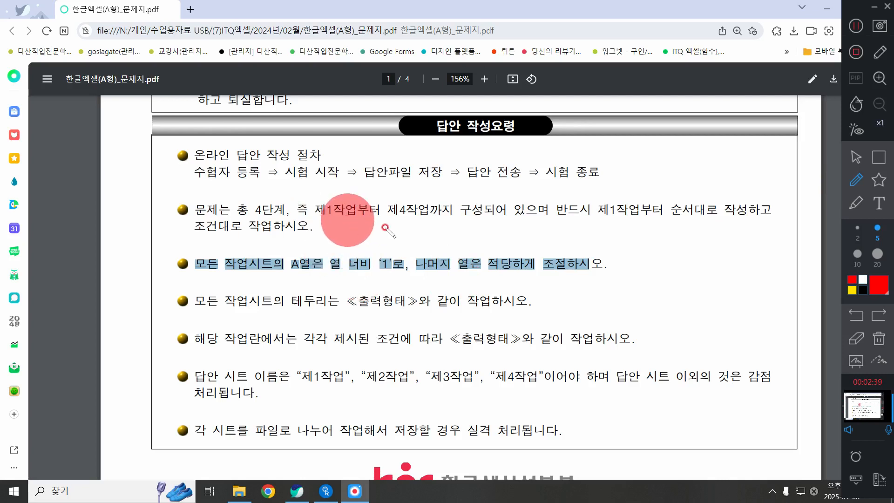
pyautogui.moveTo(334, 196)
pyautogui.mouseDown()
pyautogui.moveTo(348, 236)
pyautogui.moveTo(332, 249)
pyautogui.mouseUp()
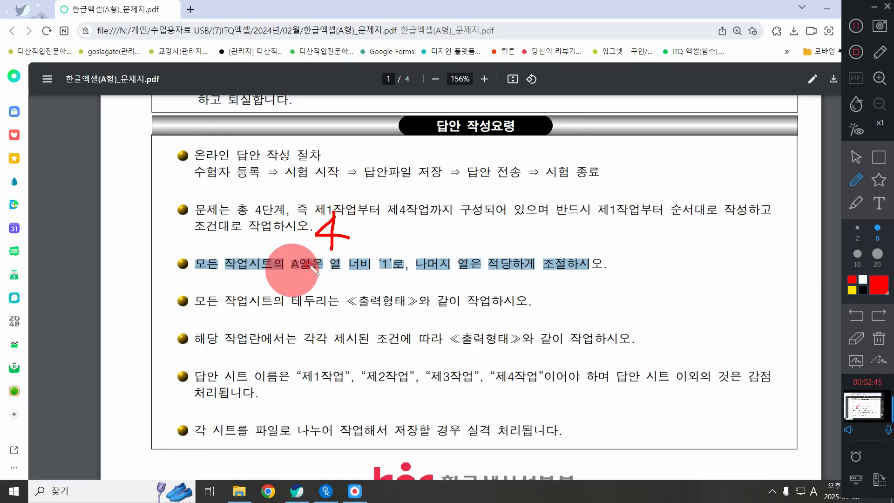
pyautogui.moveTo(387, 271)
pyautogui.mouseDown()
pyautogui.moveTo(337, 253)
pyautogui.moveTo(396, 270)
pyautogui.mouseUp()
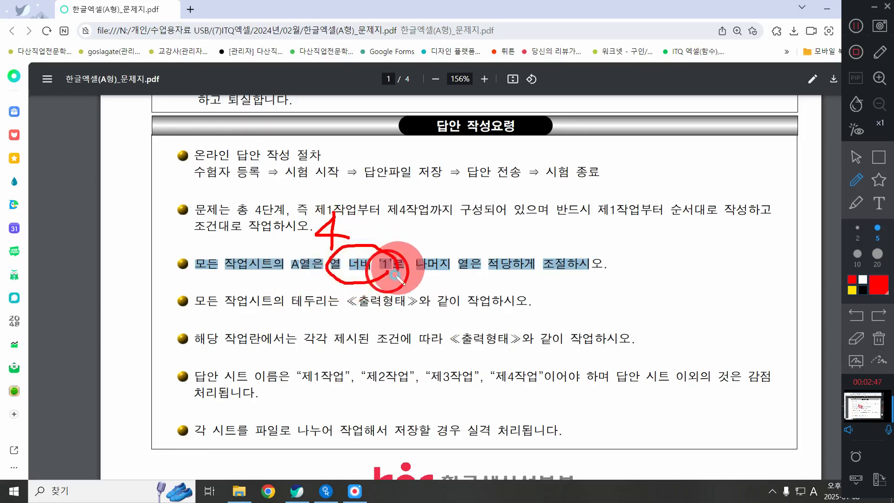
pyautogui.click(886, 341)
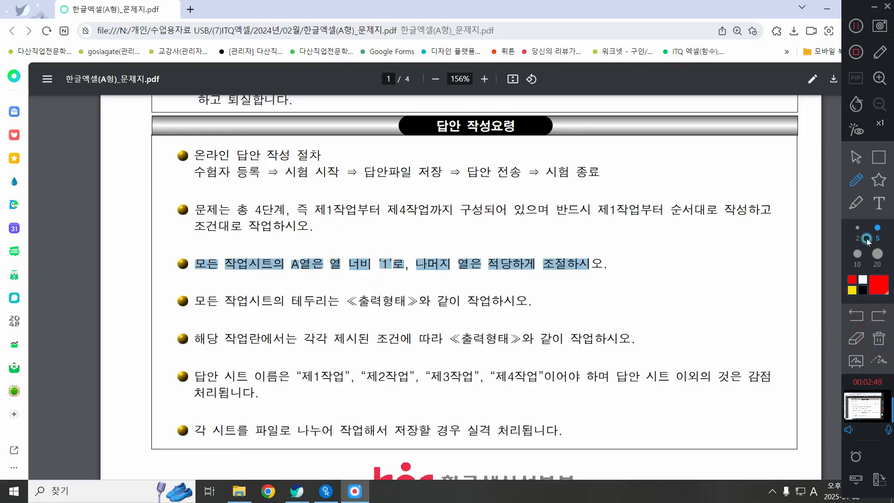
pyautogui.click(856, 157)
# Select the rule about worksheet borders and examine the sample outputs on the following task pages.
pyautogui.moveTo(196, 302); pyautogui.dragTo(529, 299)
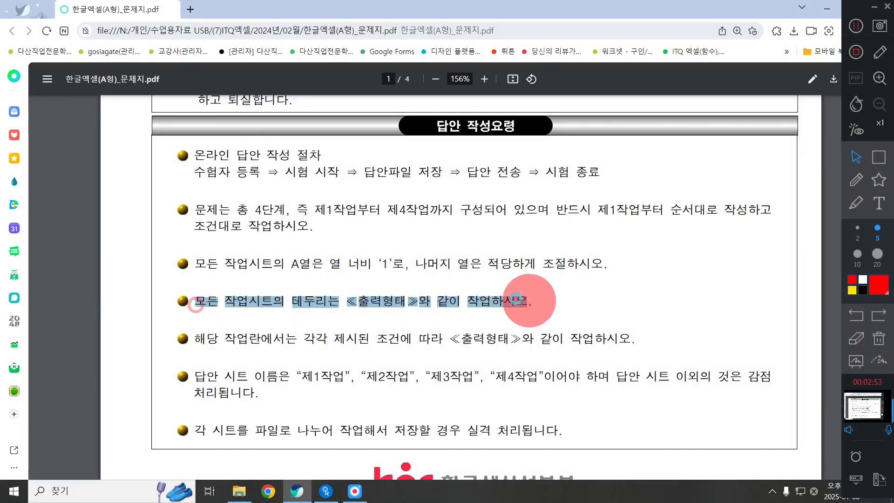
pyautogui.click(409, 265)
pyautogui.scroll(-10, 461, 288)
pyautogui.scroll(-3, 462, 287)
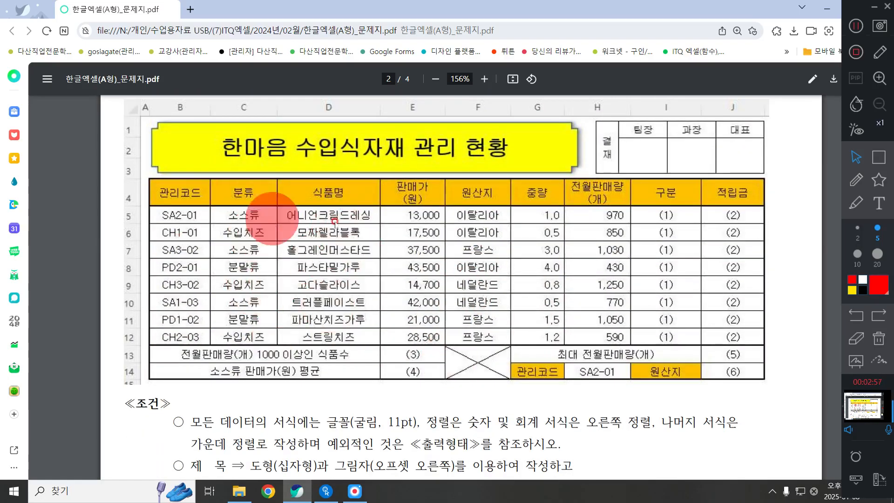
pyautogui.scroll(-20, 299, 280)
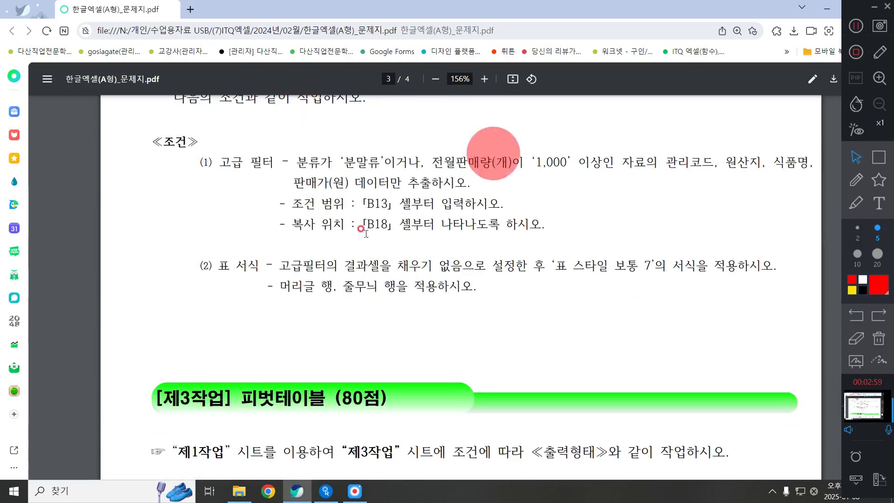
pyautogui.scroll(-9, 435, 291)
pyautogui.scroll(-6, 557, 327)
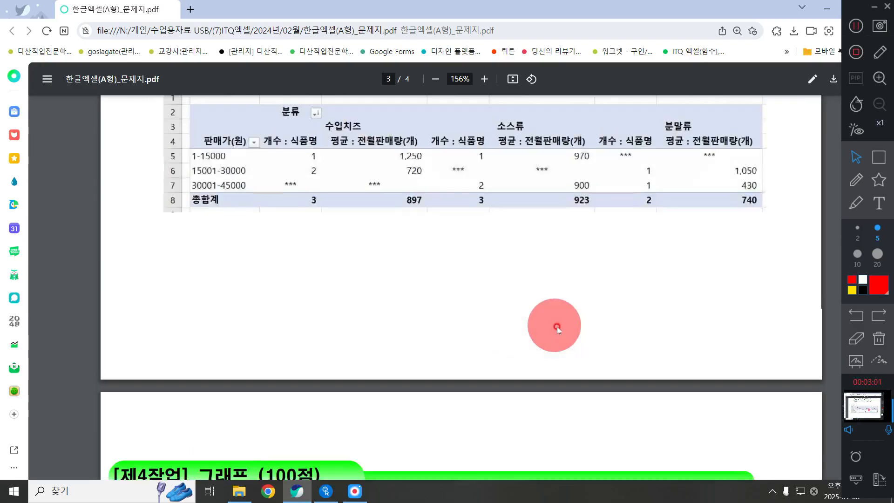
# Select the rule about following each task's given conditions and compare it with the 제1작업 sample table and its ≪조건≫ list.
pyautogui.scroll(20, 557, 331)
pyautogui.scroll(20, 552, 333)
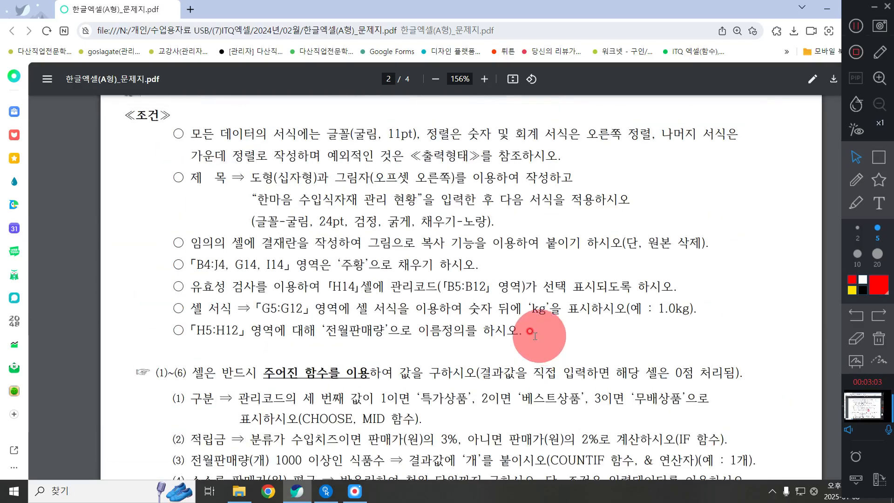
pyautogui.scroll(2, 527, 334)
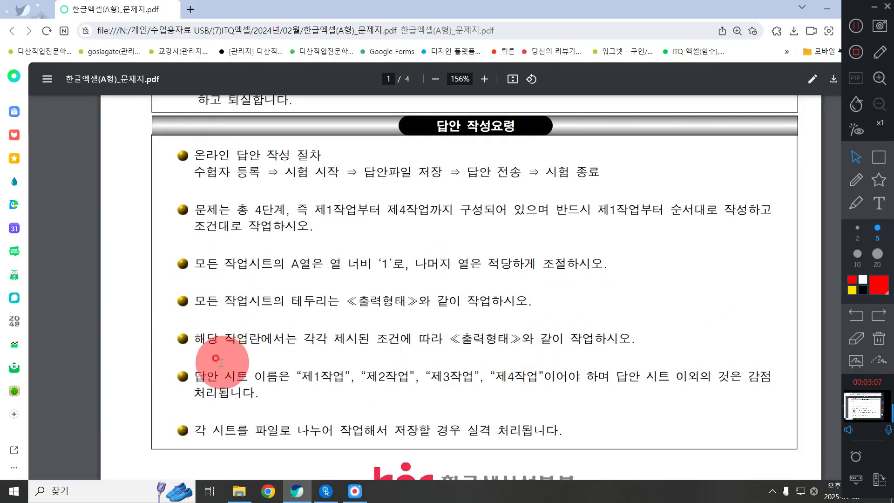
pyautogui.moveTo(304, 338); pyautogui.dragTo(629, 341)
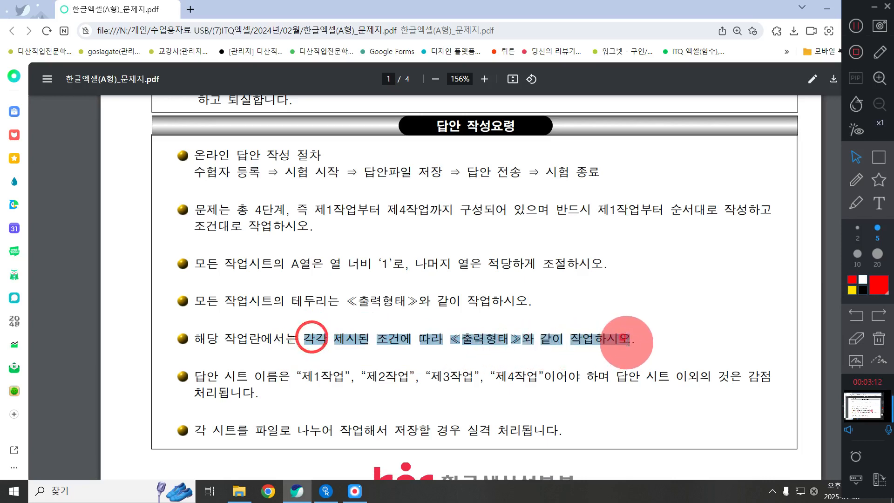
pyautogui.click(640, 311)
pyautogui.scroll(-5, 636, 310)
pyautogui.scroll(3, 636, 310)
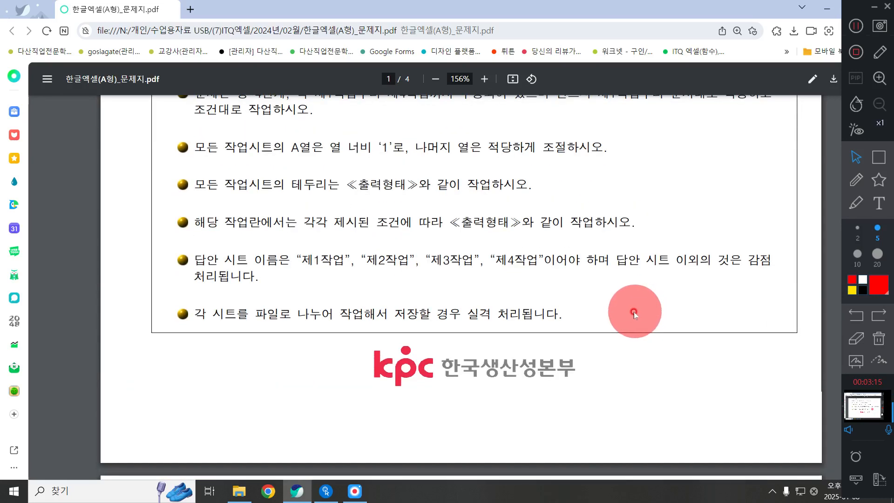
pyautogui.scroll(-10, 632, 312)
pyautogui.scroll(-5, 446, 314)
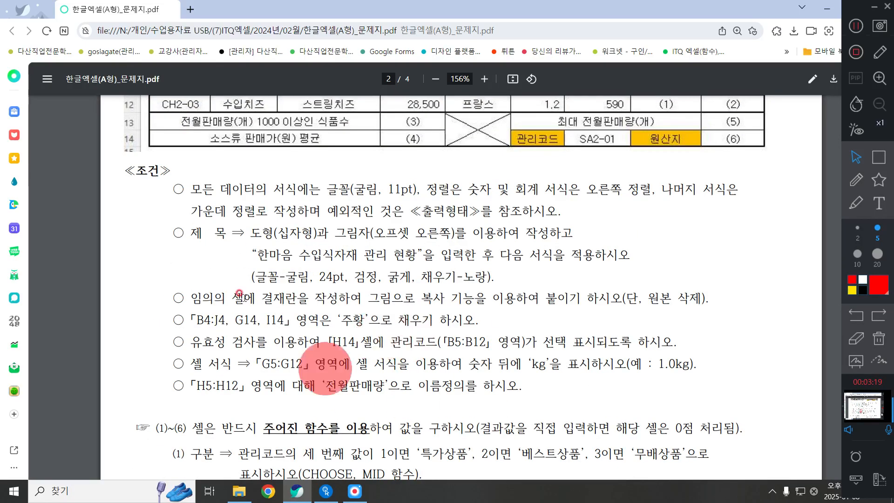
pyautogui.scroll(3, 559, 302)
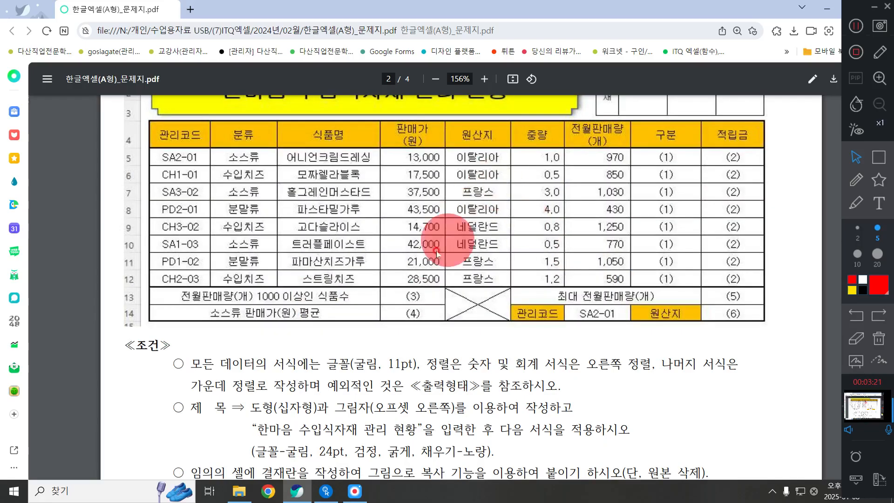
pyautogui.scroll(-3, 279, 419)
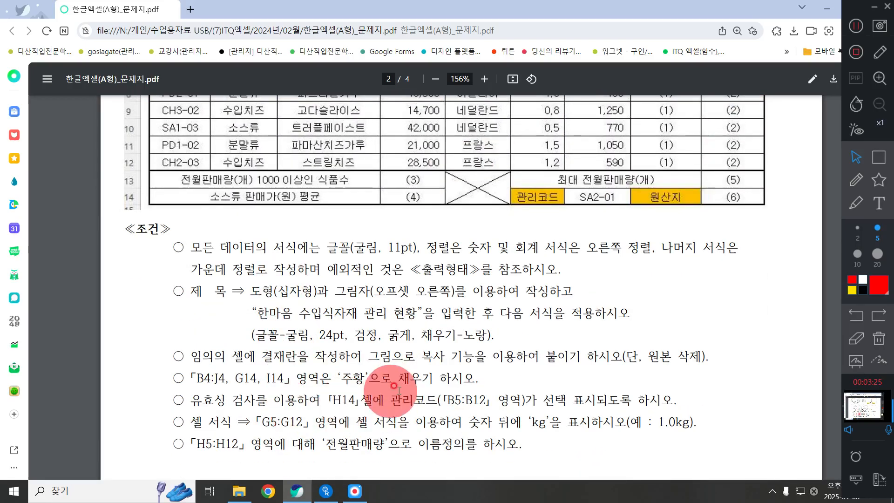
# Examine the 답안 작성요령 rule on answer sheet names, selecting its text up to “제1작업”.
pyautogui.scroll(10, 445, 383)
pyautogui.scroll(6, 441, 383)
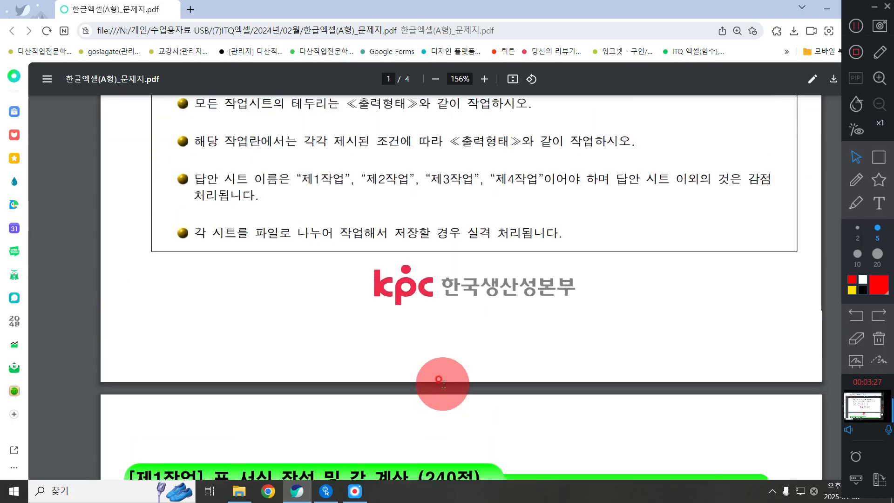
pyautogui.moveTo(191, 382); pyautogui.dragTo(413, 378)
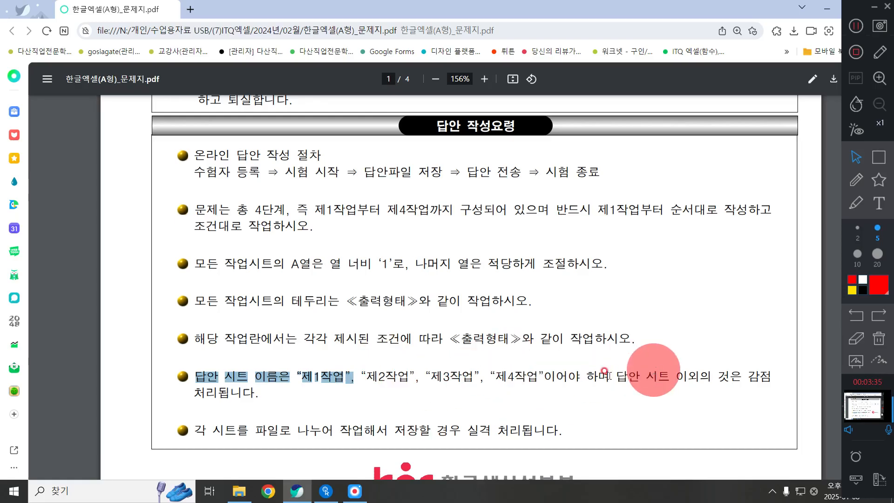
pyautogui.click(501, 371)
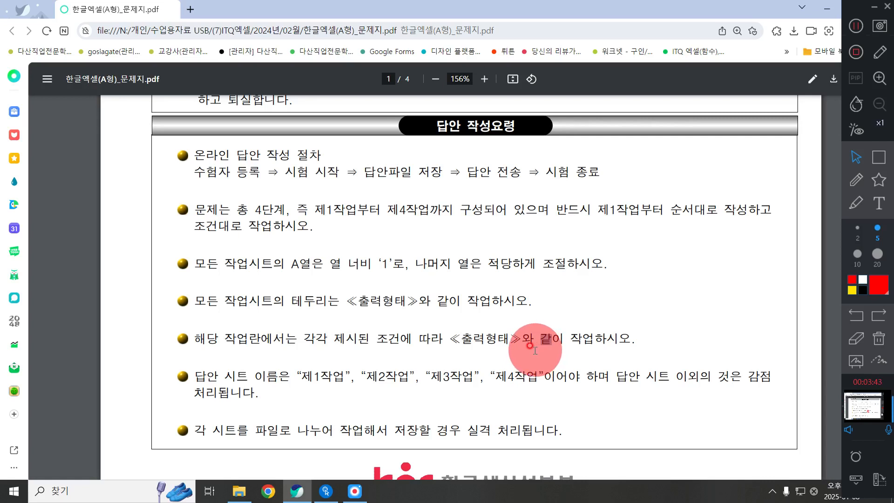
# Examine the 답안 작성요령 rules on answer sheet names and on not saving the sheets as separate files.
pyautogui.click(490, 302)
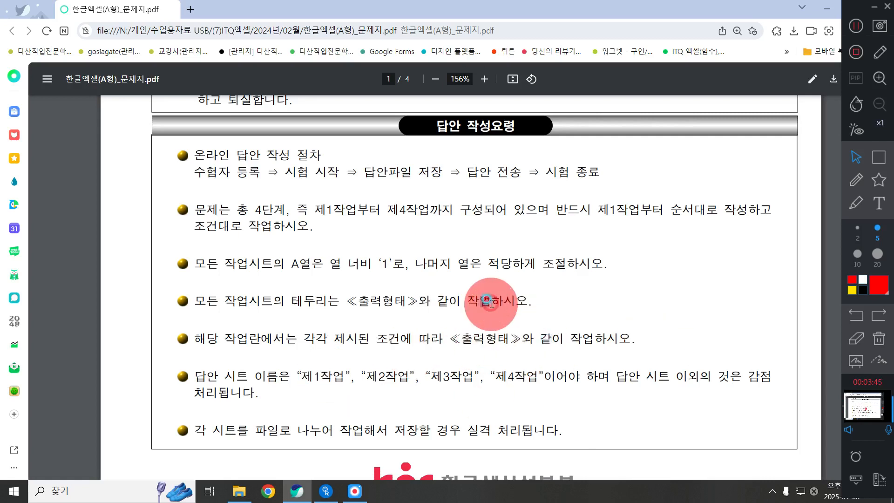
pyautogui.scroll(-1, 522, 377)
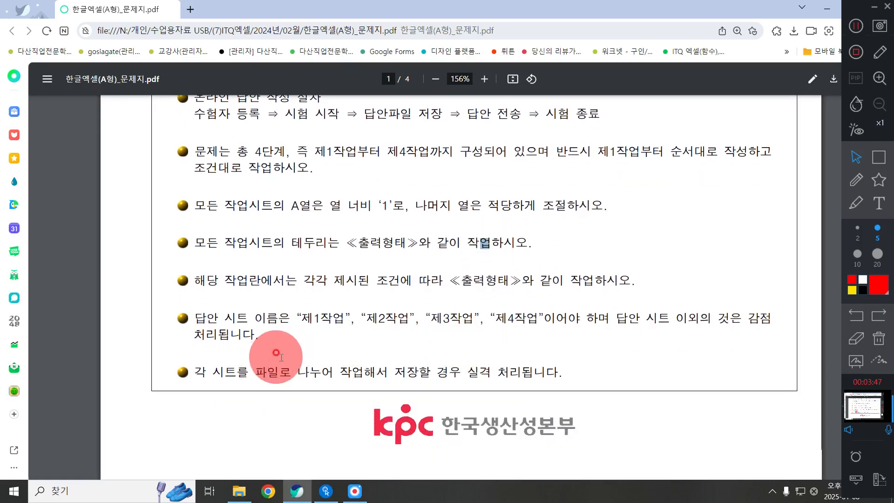
pyautogui.scroll(-1, 276, 352)
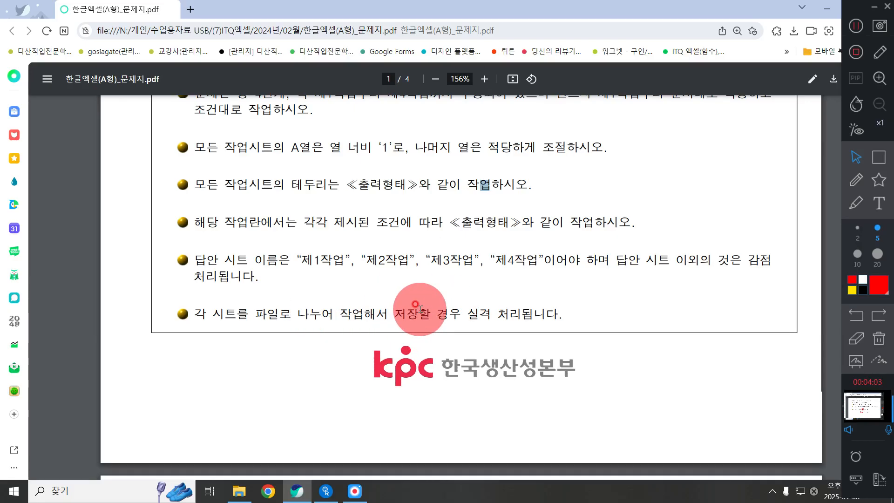
# View the 제1작업 task heading and its ≪출력형태≫ sample table at 117% zoom.
pyautogui.scroll(-7, 415, 305)
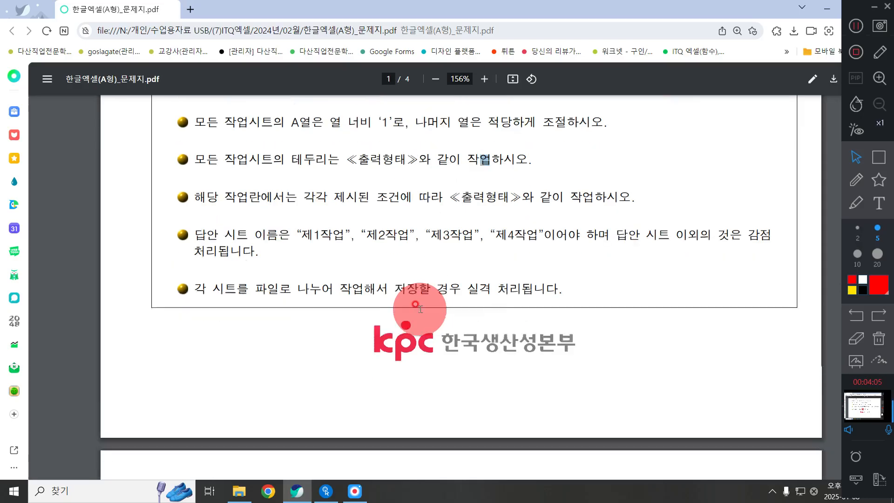
pyautogui.keyDown('ctrl'); pyautogui.scroll(-1, 423, 295); pyautogui.keyUp('ctrl')
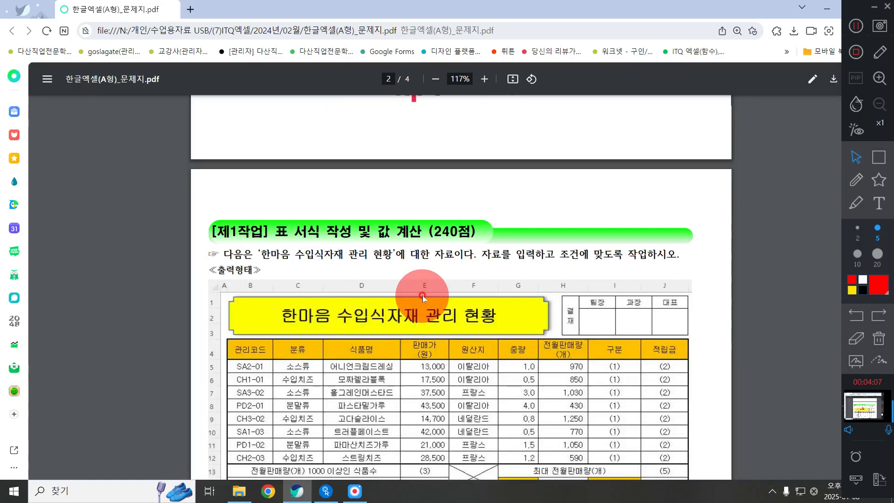
pyautogui.scroll(-3, 421, 295)
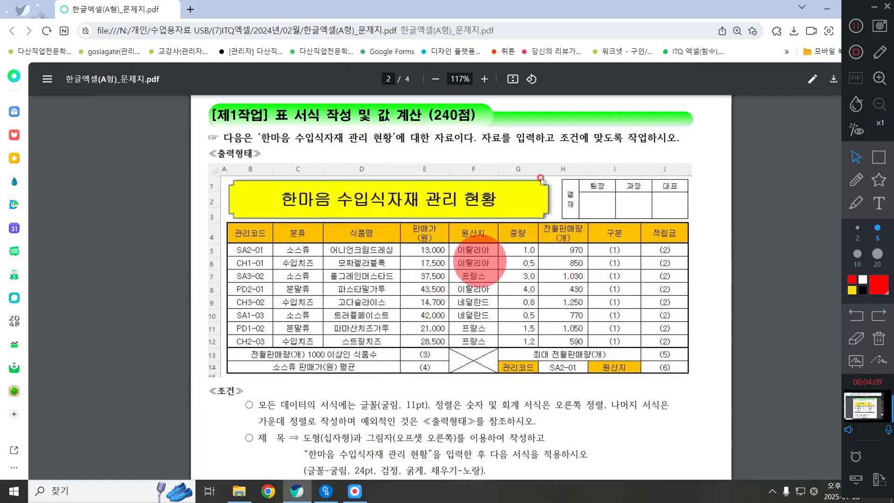
pyautogui.scroll(2, 463, 280)
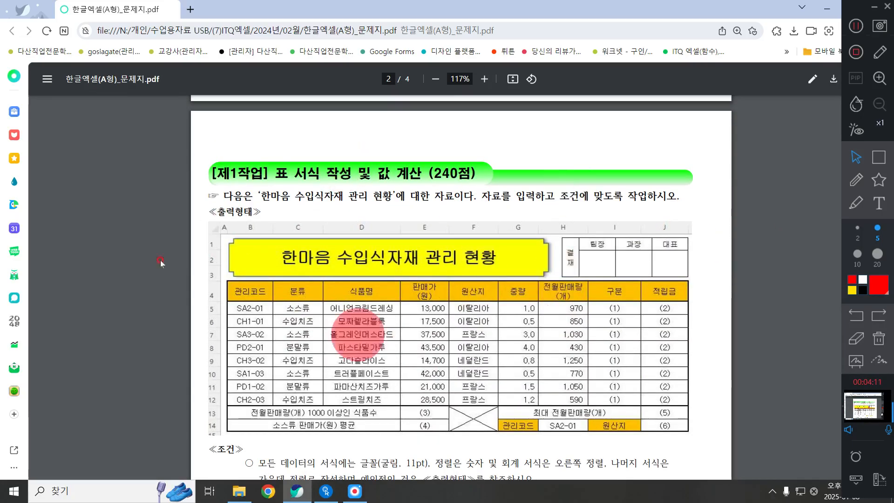
# Frame the 240점 score in the 제1작업 heading with a red rectangle, clear the mark and return to the pointer.
pyautogui.click(878, 157)
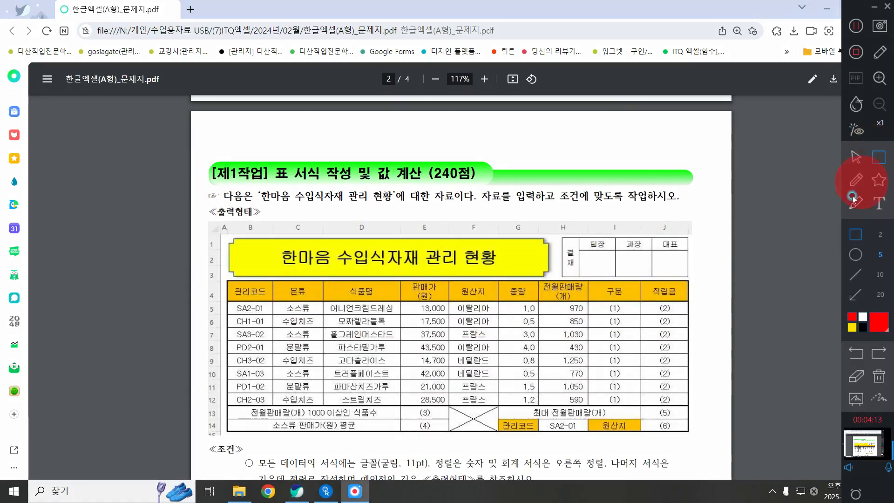
pyautogui.moveTo(416, 154); pyautogui.dragTo(494, 191)
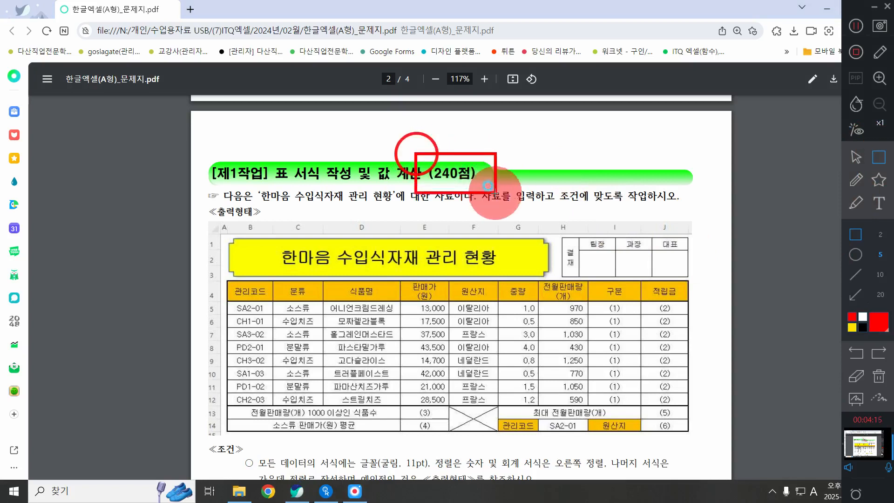
pyautogui.click(857, 156)
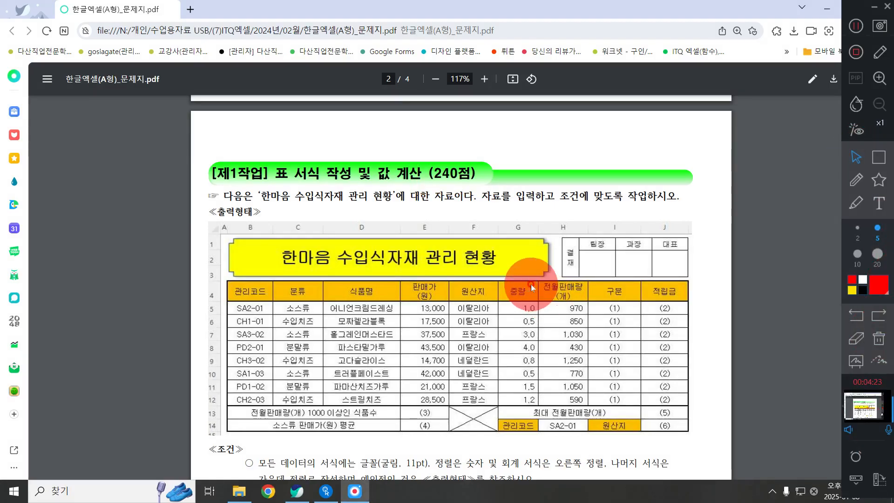
# Read the 제1작업 ≪조건≫ list and the function questions (1) to (7) below the sample table.
pyautogui.scroll(-1, 532, 286)
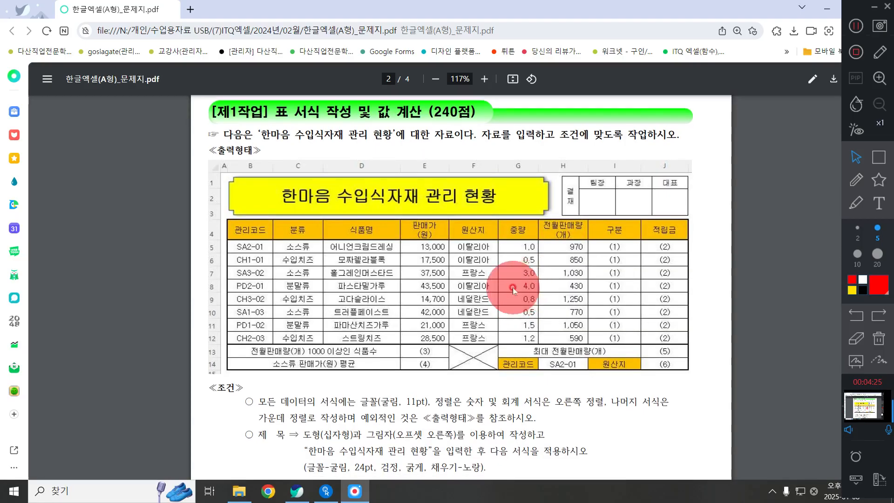
pyautogui.scroll(-2, 512, 287)
pyautogui.scroll(2, 405, 226)
pyautogui.scroll(-1, 474, 269)
pyautogui.scroll(-2, 474, 269)
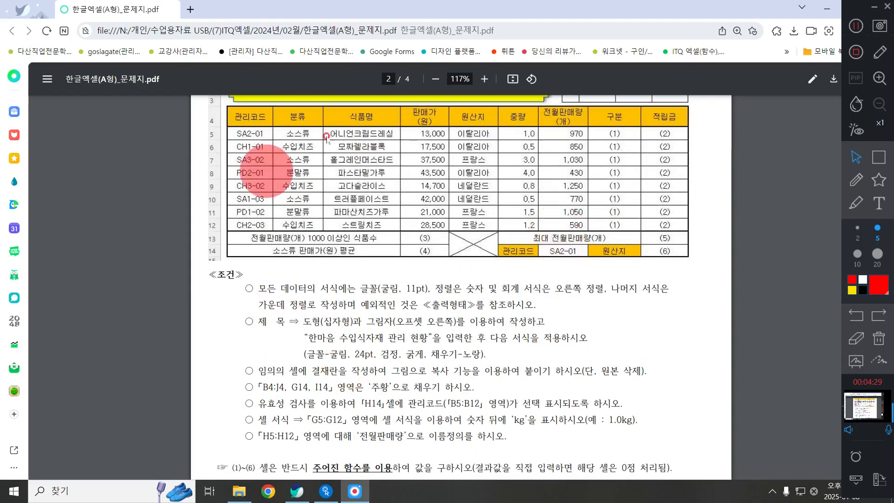
pyautogui.scroll(-3, 509, 256)
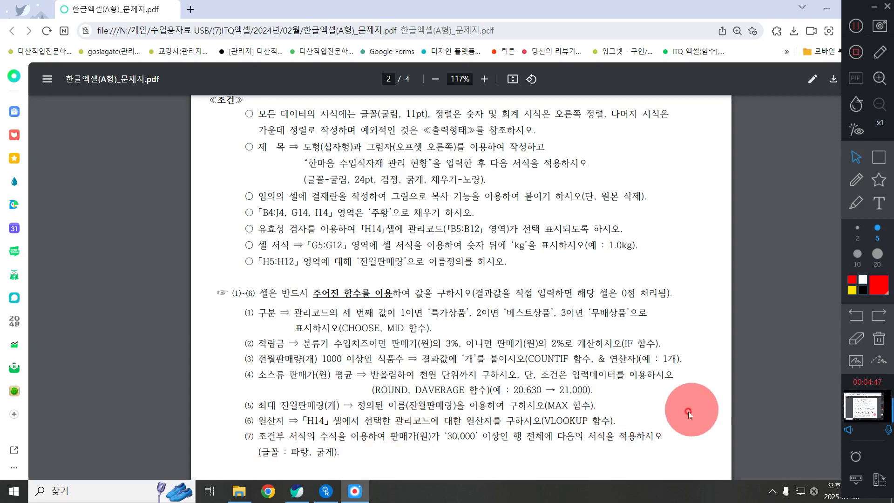
# Compare the numbered cells (1) to (6) in the 제1작업 sample table with the conditions and function questions.
pyautogui.scroll(5, 688, 411)
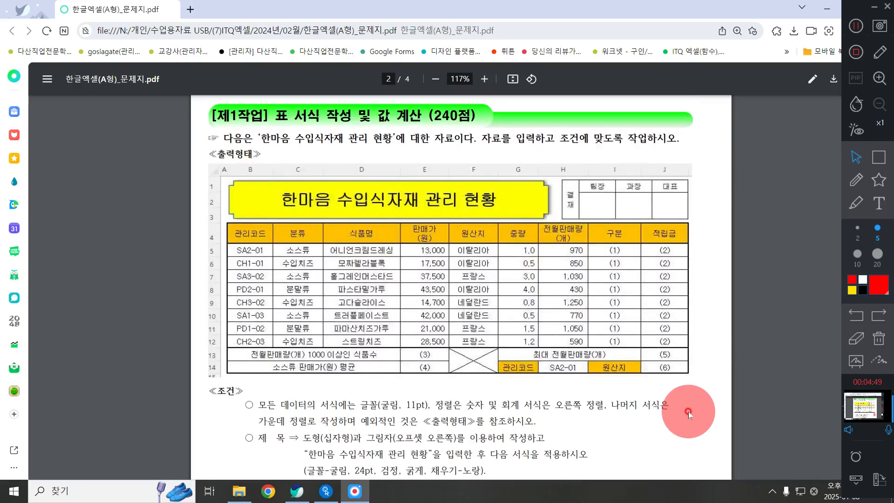
pyautogui.scroll(-5, 200, 399)
pyautogui.scroll(3, 579, 354)
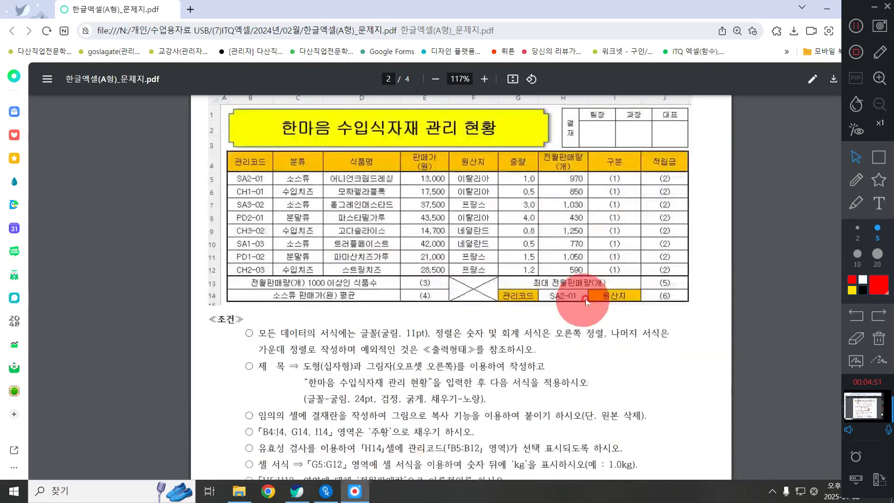
pyautogui.scroll(-1, 264, 412)
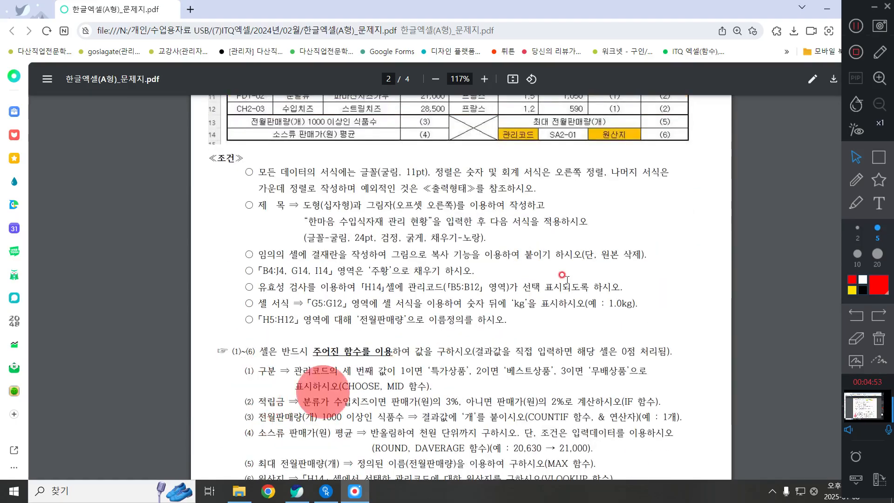
pyautogui.scroll(4, 734, 199)
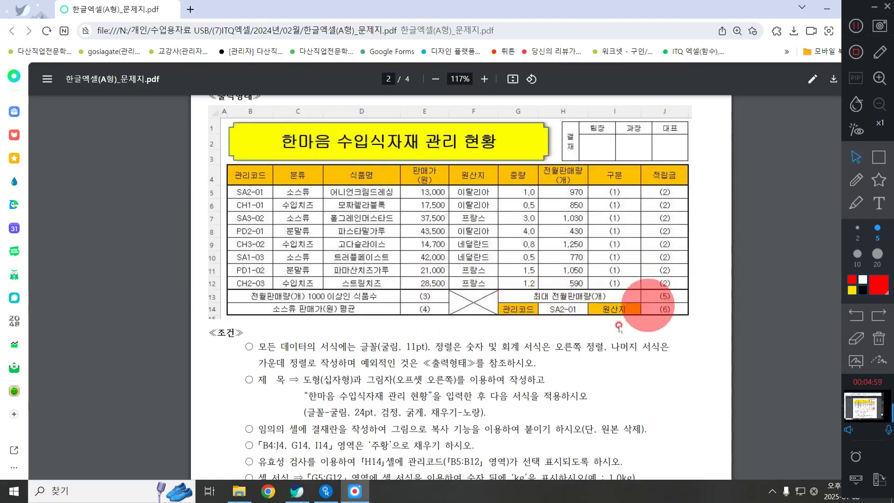
pyautogui.scroll(-1, 638, 302)
pyautogui.scroll(-4, 638, 302)
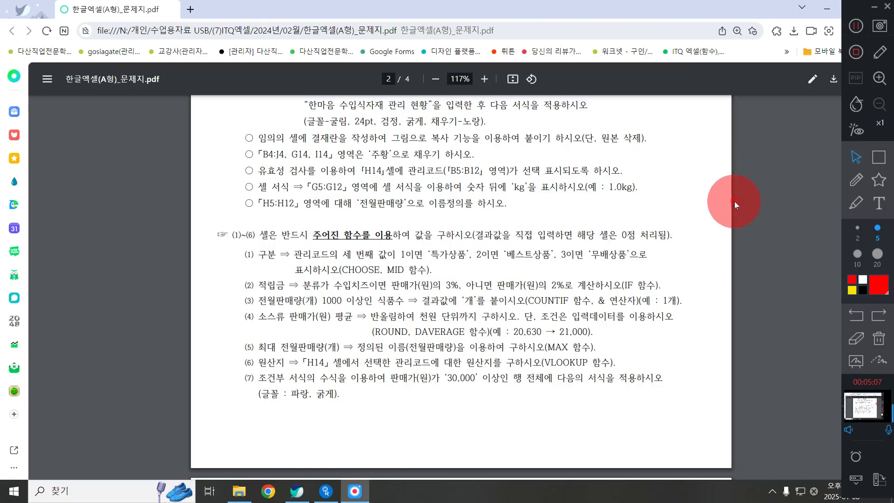
pyautogui.scroll(4, 733, 201)
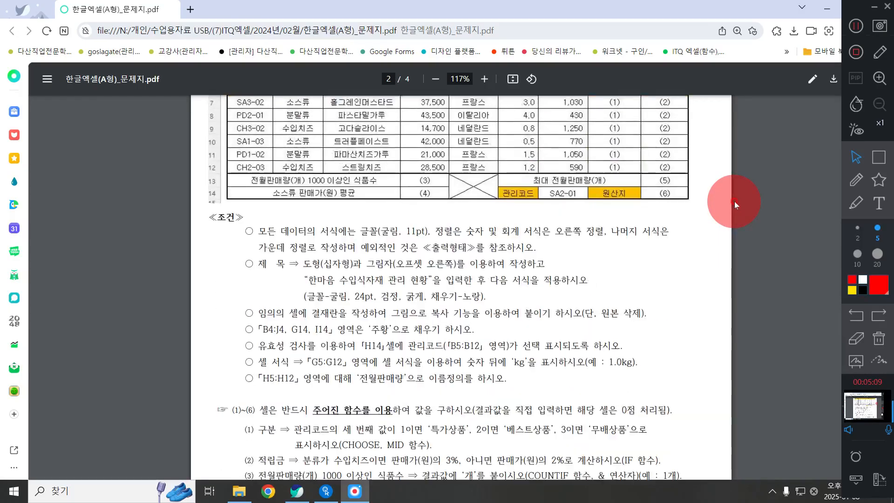
# Examine the 제2작업 필터 및 서식 task, selecting the instruction to copy B4:H12 from “제1작업” to the “제2작업” sheet.
pyautogui.scroll(-10, 734, 201)
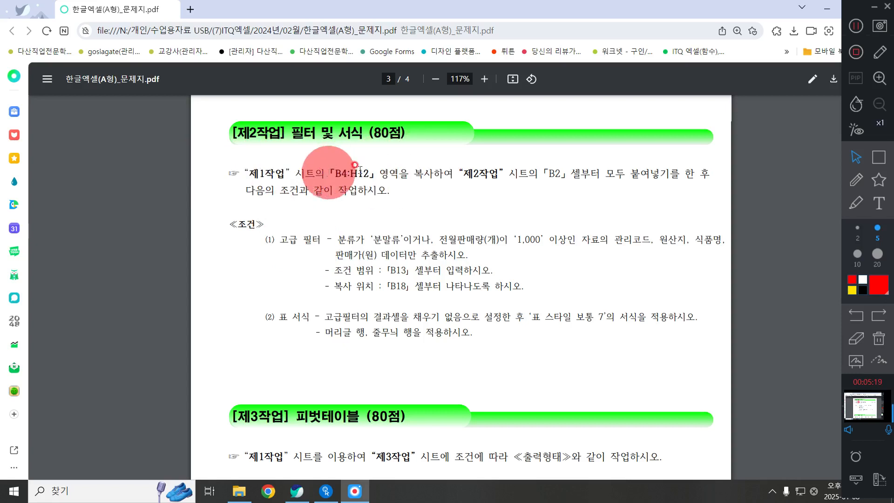
pyautogui.moveTo(413, 172); pyautogui.dragTo(449, 171)
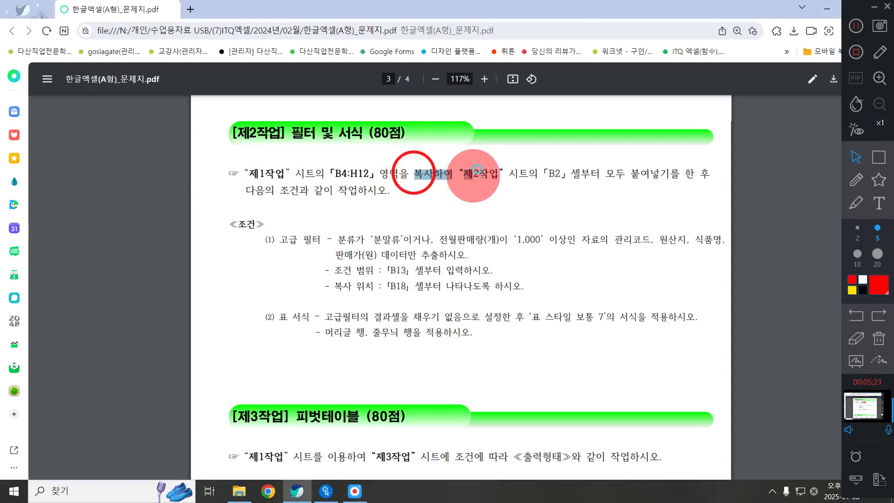
pyautogui.moveTo(246, 173); pyautogui.dragTo(525, 165)
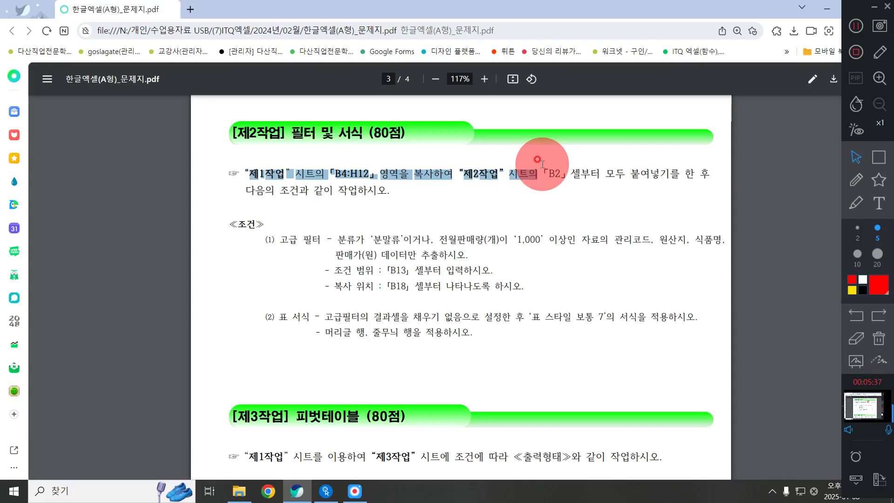
pyautogui.click(518, 186)
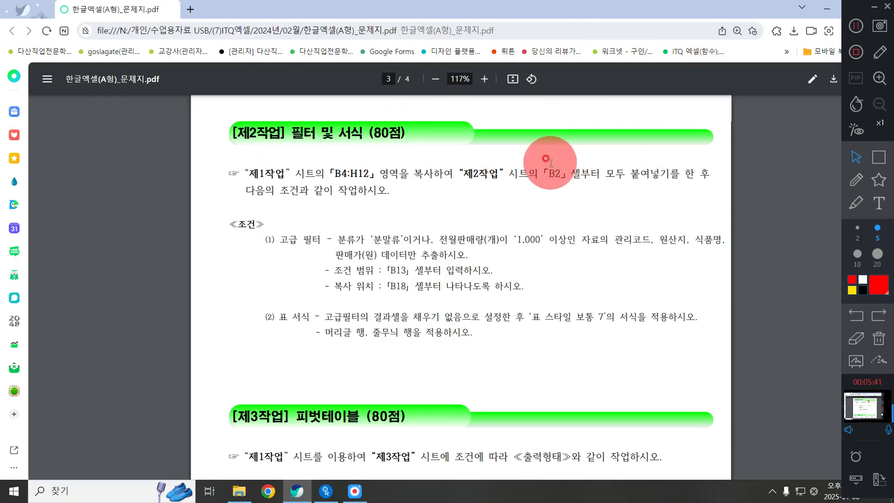
pyautogui.scroll(-1, 652, 186)
pyautogui.scroll(1, 605, 196)
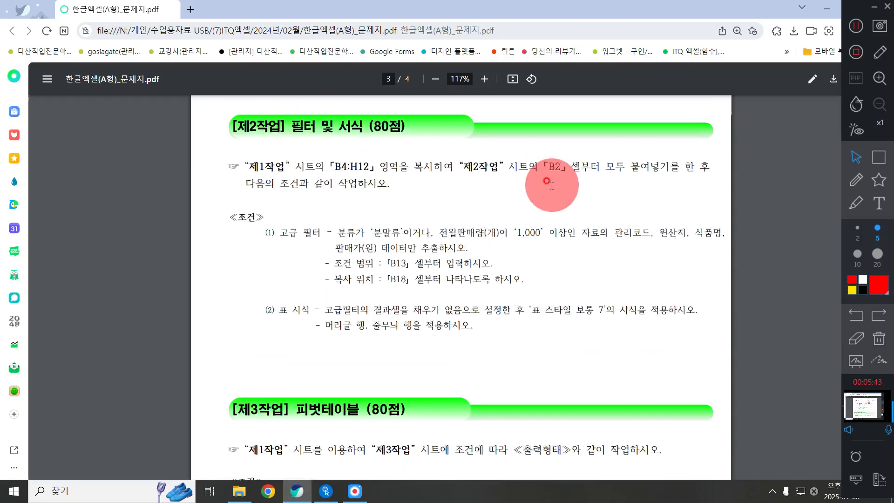
# Look through the 제3작업 피벗테이블 and 제4작업 그래프 requirements and samples, and return to the 제2작업 task.
pyautogui.scroll(-3, 541, 189)
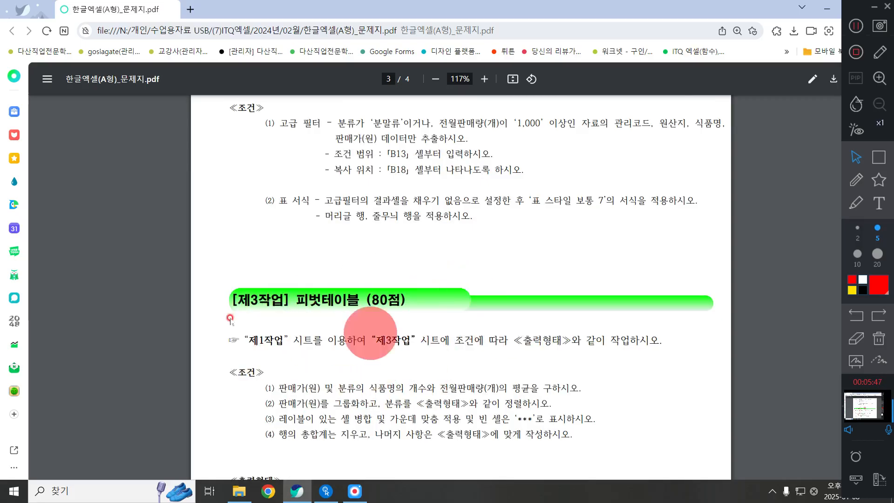
pyautogui.scroll(-15, 562, 269)
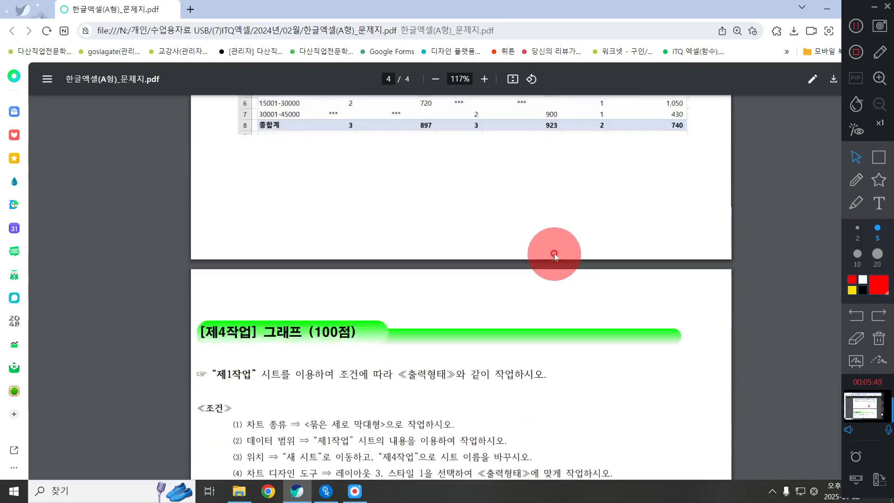
pyautogui.scroll(1, 554, 255)
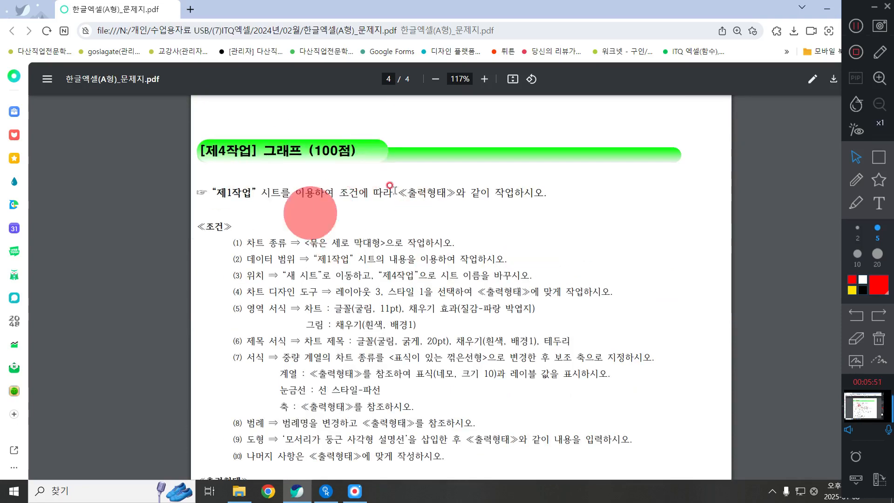
pyautogui.scroll(-5, 554, 215)
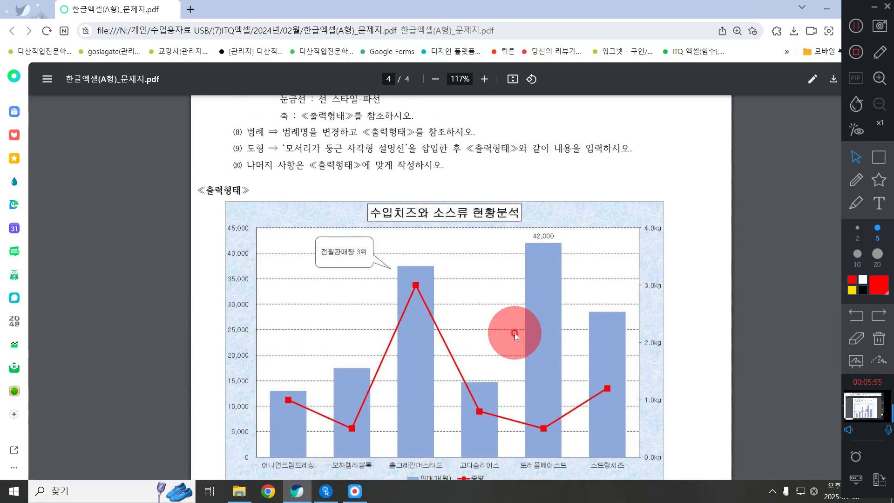
pyautogui.scroll(1, 515, 334)
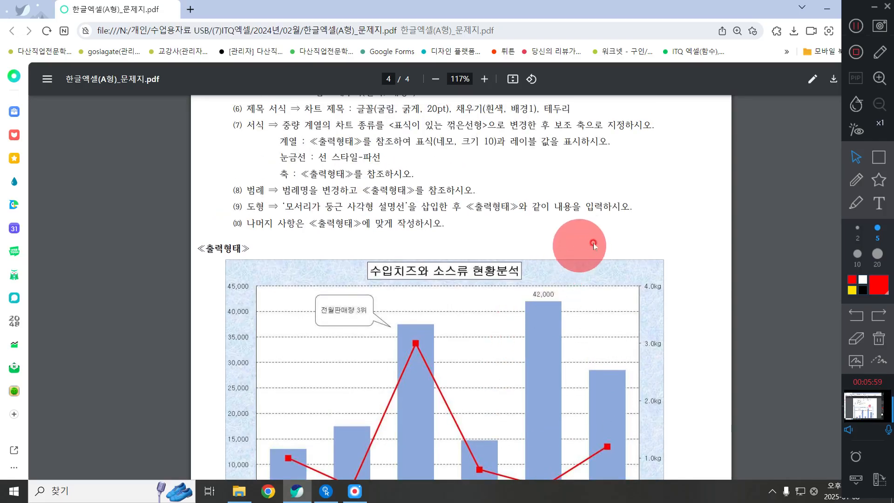
pyautogui.scroll(3, 646, 237)
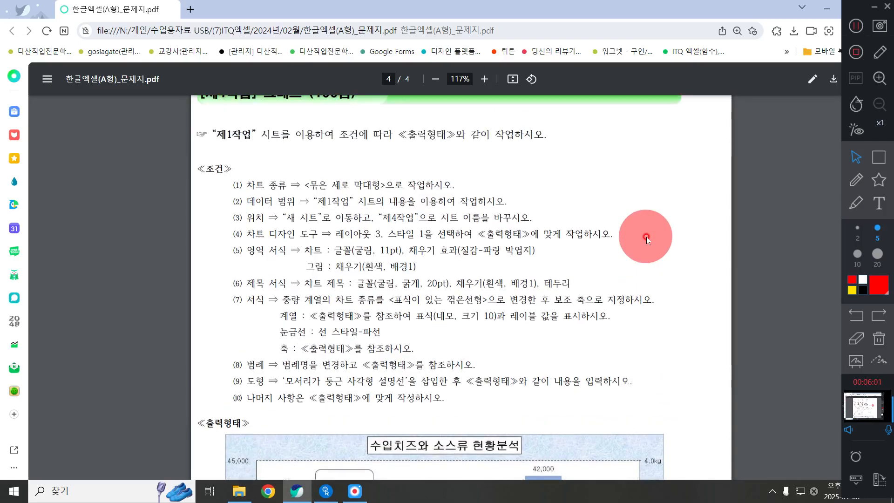
pyautogui.scroll(12, 646, 237)
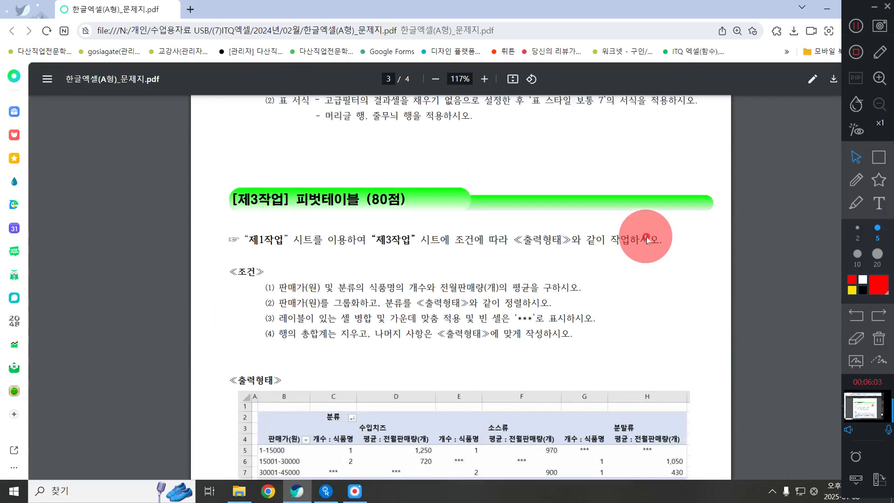
pyautogui.scroll(4, 646, 237)
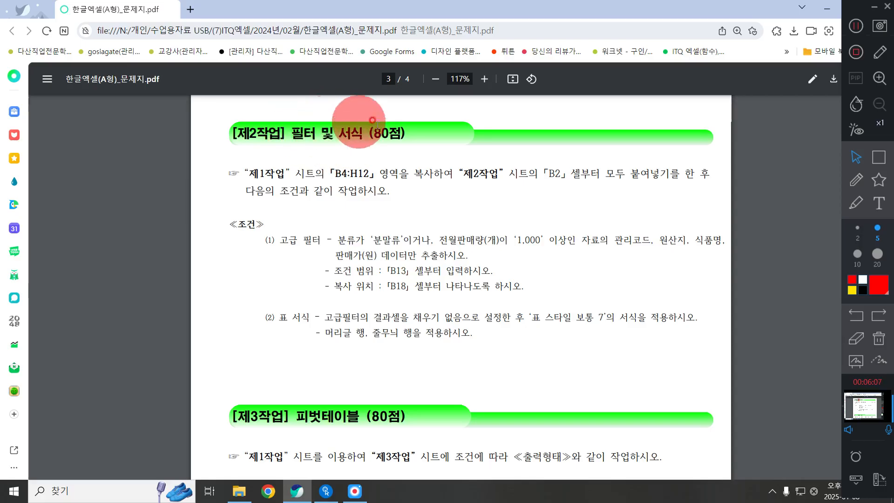
# Switch to File Explorer, open the 03월 folder under 2024년 and select 한글엑셀(A형)_문제지.pdf.
pyautogui.click(240, 492)
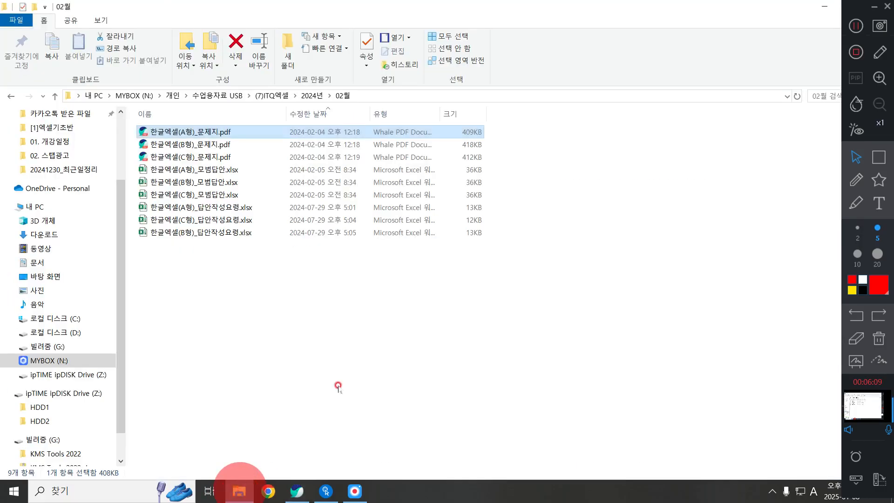
pyautogui.click(312, 95)
pyautogui.click(162, 165)
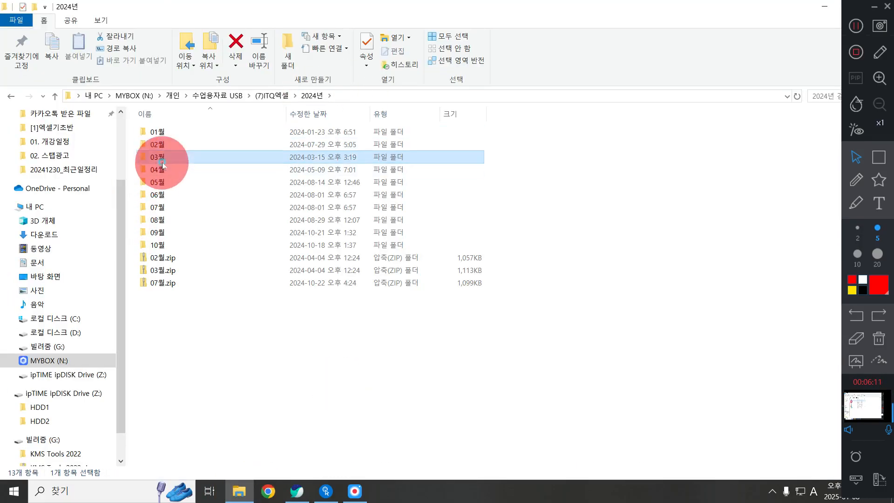
pyautogui.doubleClick(163, 163)
pyautogui.click(158, 144)
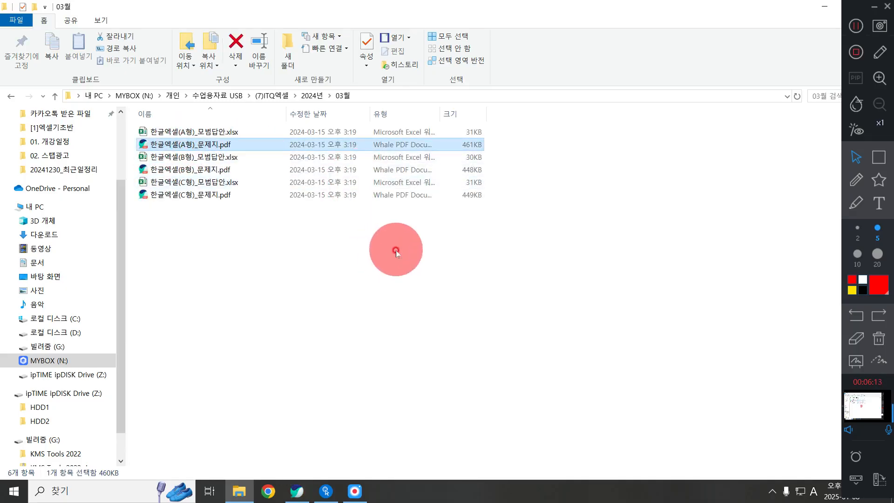
# Switch to Whale and examine the 제2작업 목표값 찾기 및 필터 requirements in the March A형 exam paper.
pyautogui.click(297, 491)
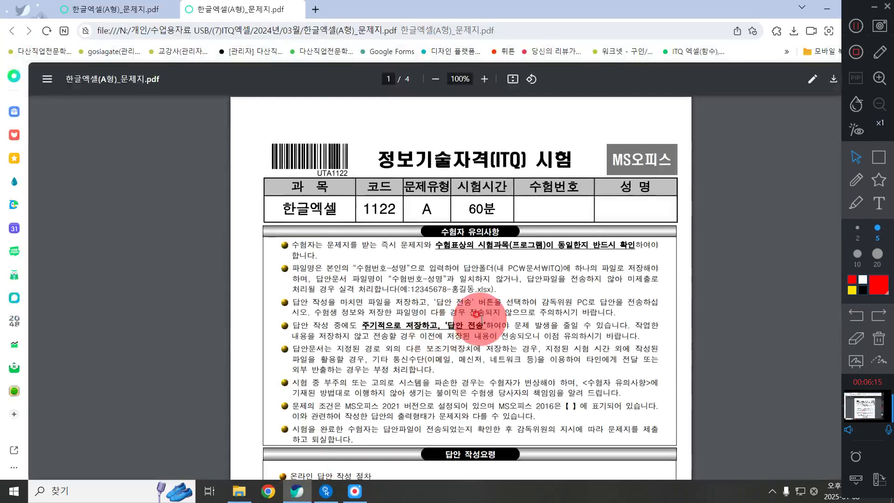
pyautogui.scroll(-20, 479, 313)
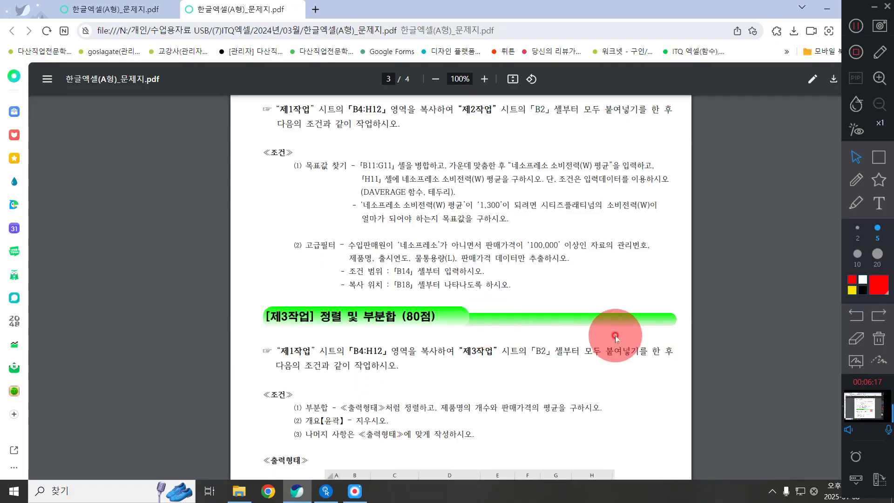
pyautogui.scroll(1, 615, 335)
pyautogui.scroll(8, 596, 321)
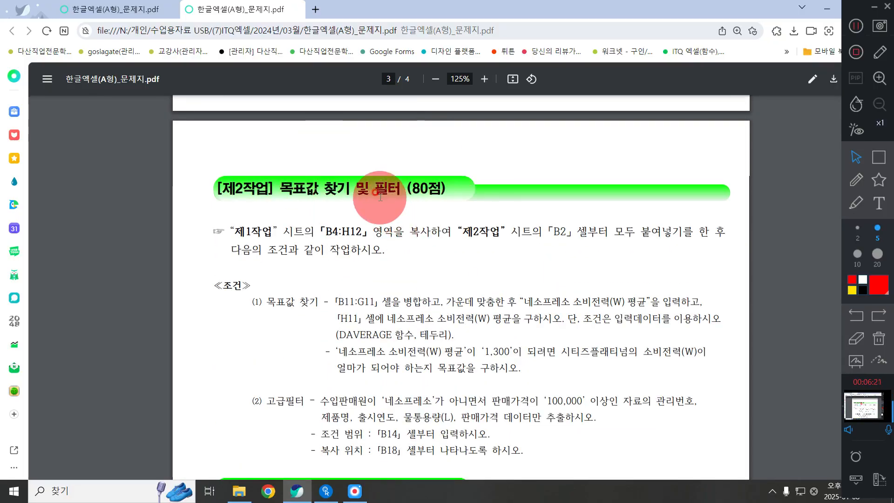
pyautogui.scroll(-1, 380, 198)
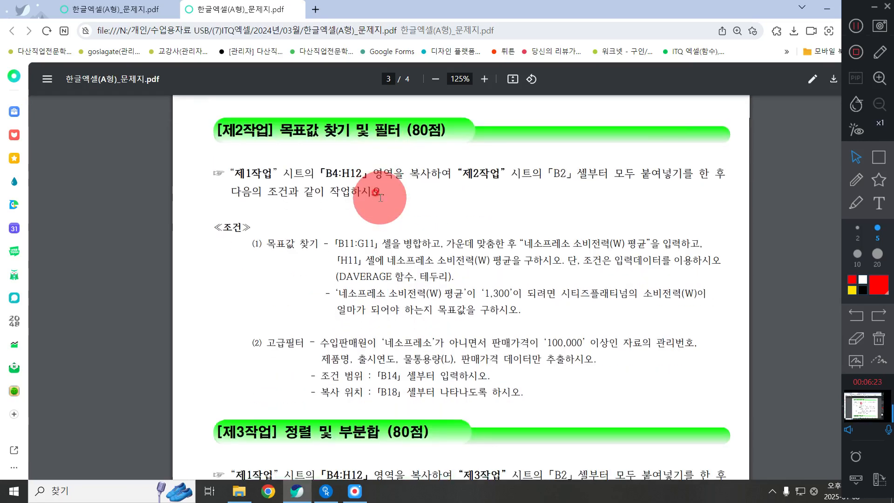
pyautogui.scroll(-1, 396, 375)
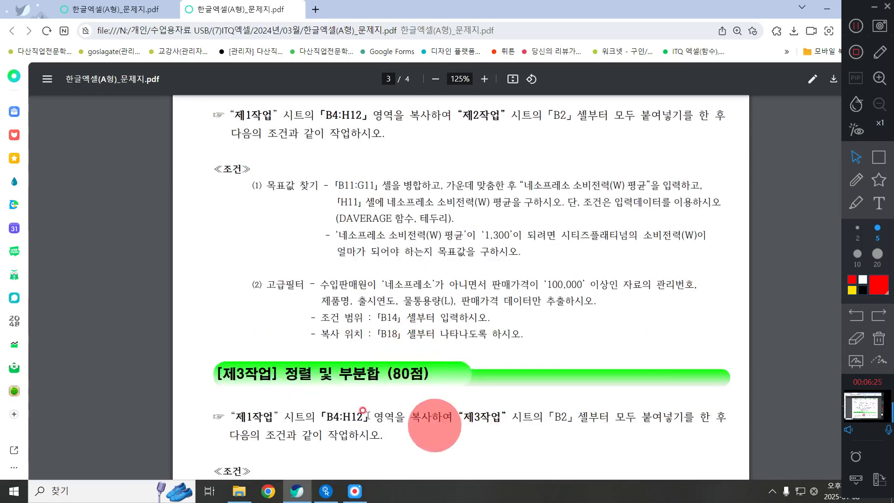
# Compare the February paper's 제2작업 and 제3작업 피벗테이블 with the March paper's 제3작업 정렬 및 부분합 requirements.
pyautogui.click(110, 9)
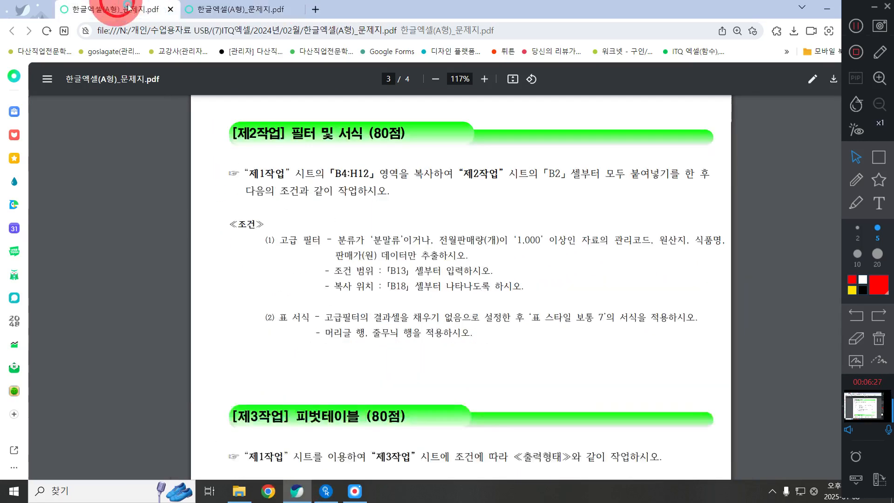
pyautogui.scroll(-3, 503, 340)
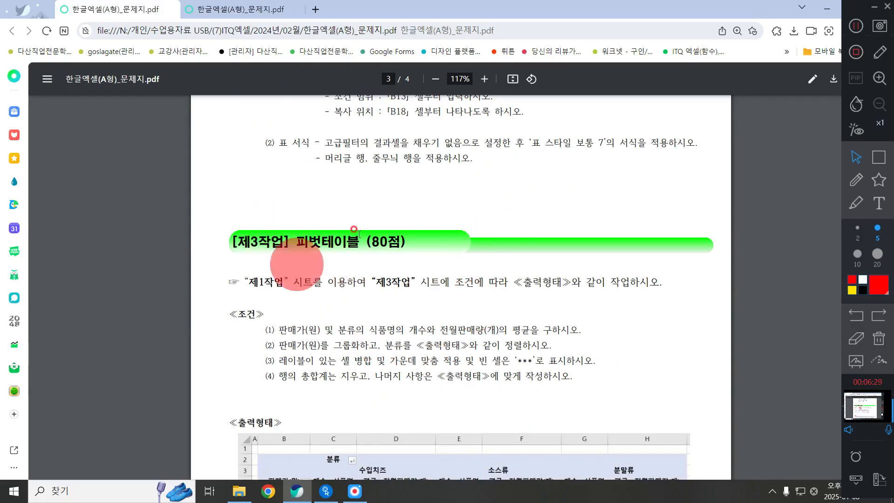
pyautogui.click(242, 10)
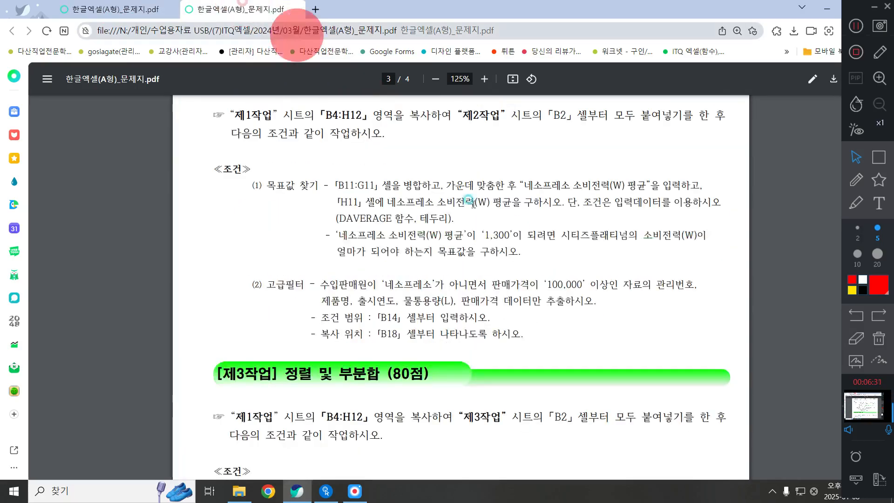
pyautogui.scroll(-2, 469, 279)
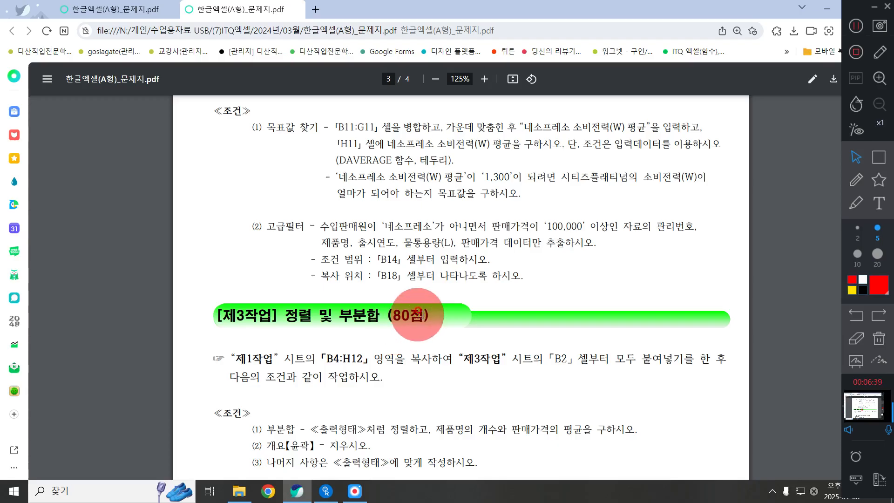
pyautogui.scroll(-3, 520, 316)
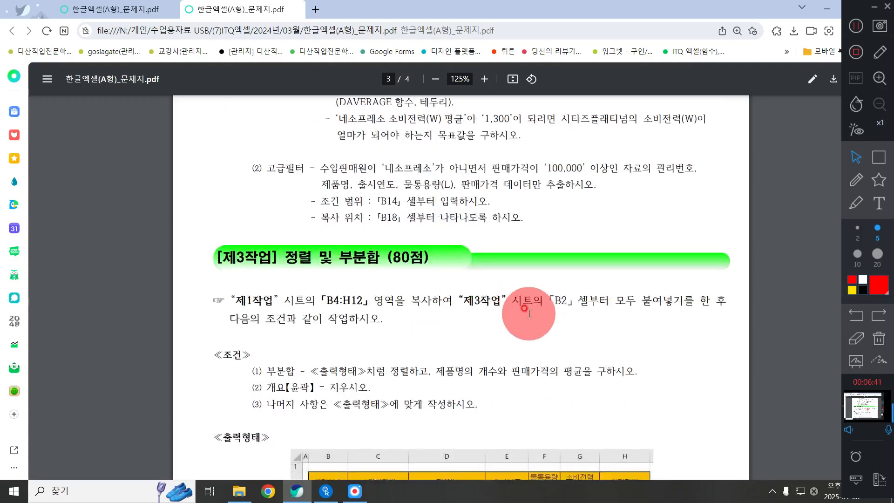
pyautogui.scroll(1, 566, 334)
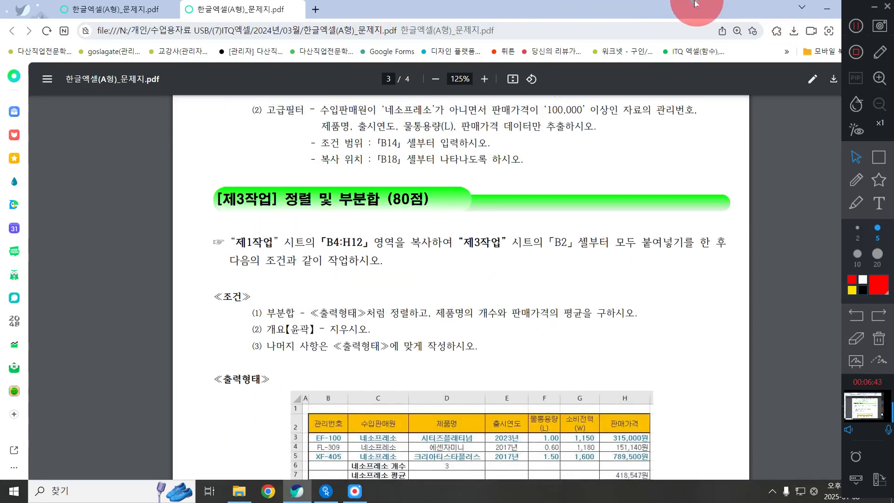
# Clear the exam papers, File Explorer and 스팟 마우스 windows out of the way to reach the desktop.
pyautogui.doubleClick(752, 6)
pyautogui.click(715, 84)
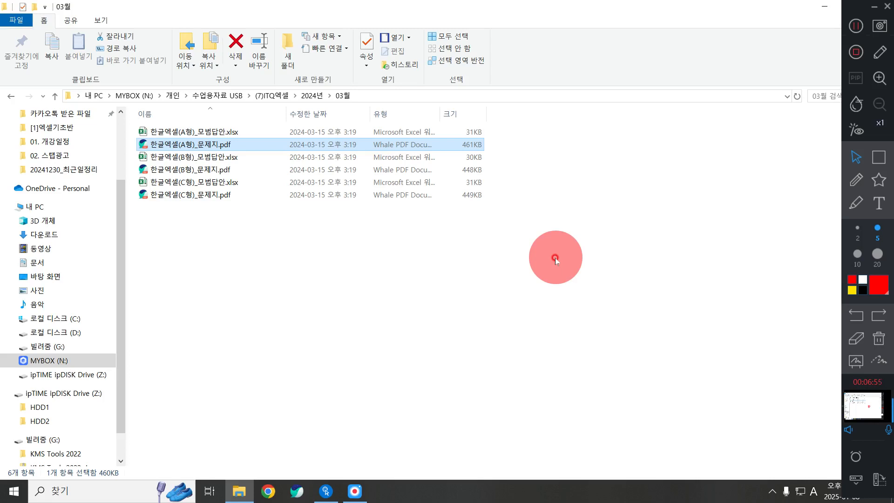
pyautogui.doubleClick(670, 7)
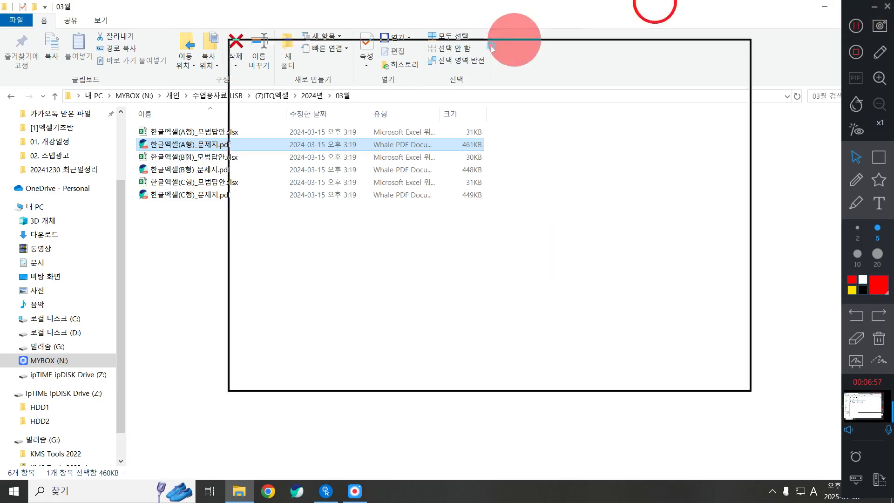
pyautogui.click(721, 49)
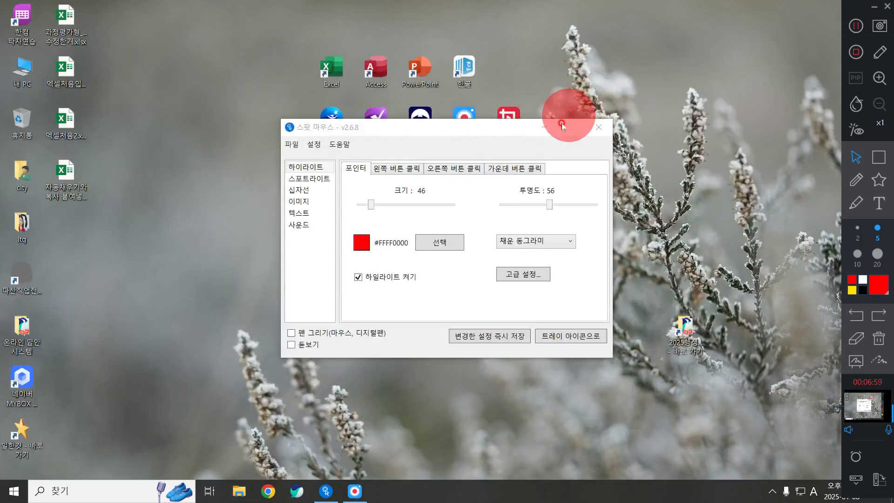
pyautogui.click(540, 127)
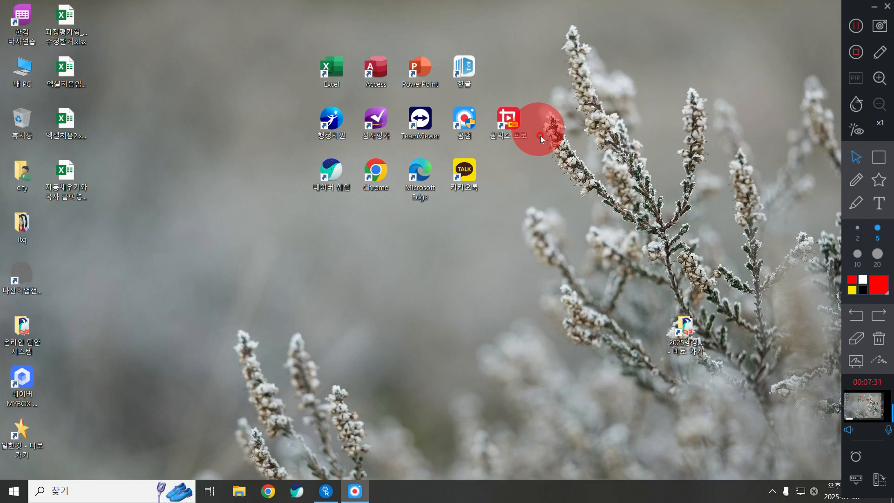
# Look at the January and February 2025 pages of the system calendar and close it.
pyautogui.click(828, 489)
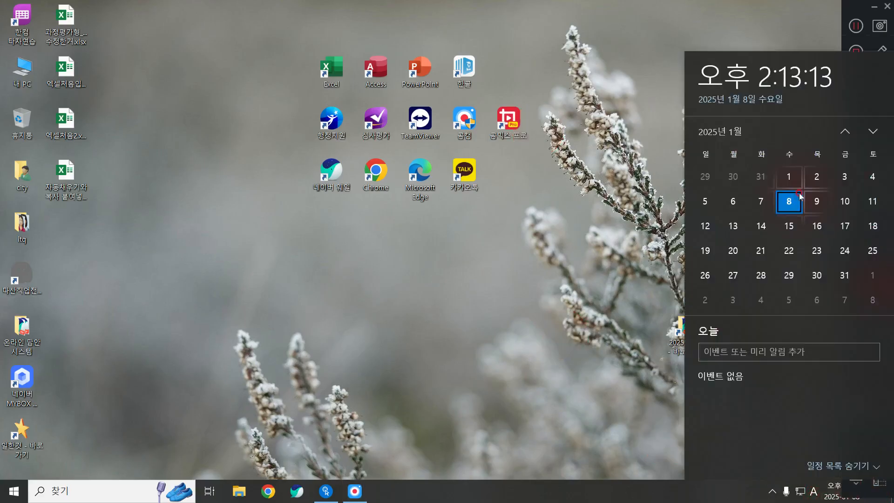
pyautogui.click(872, 132)
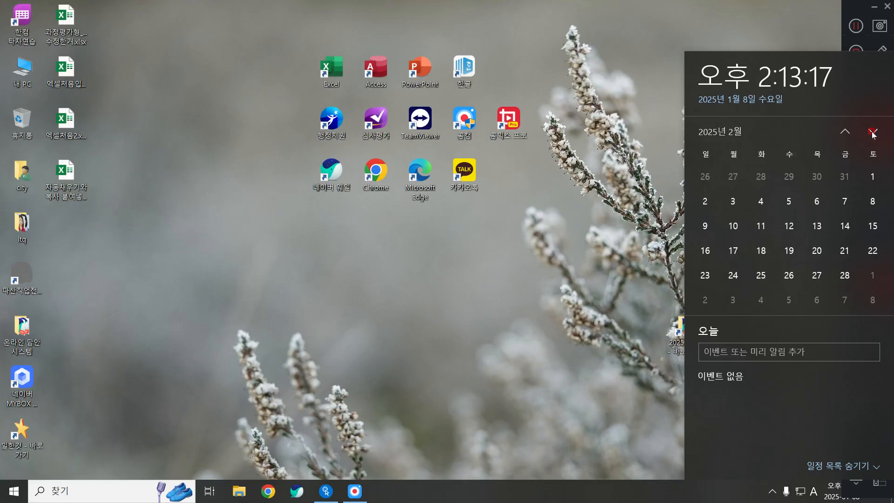
pyautogui.click(844, 132)
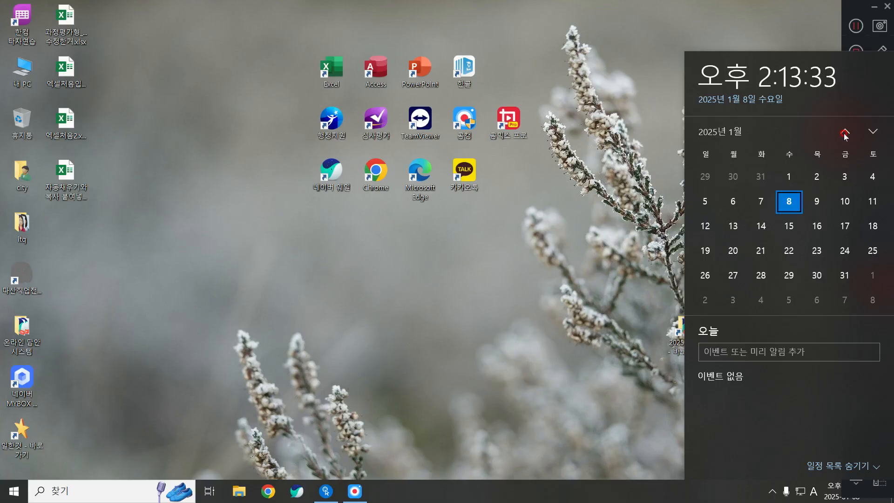
pyautogui.click(845, 24)
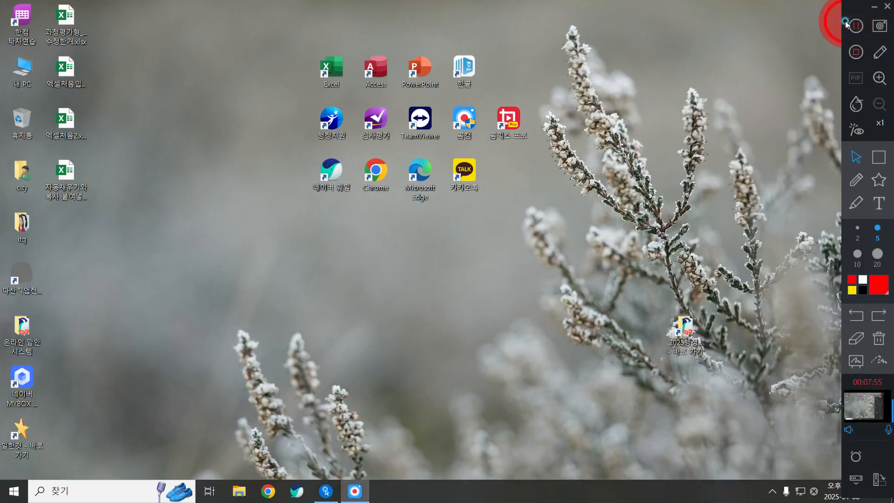
pyautogui.click(855, 27)
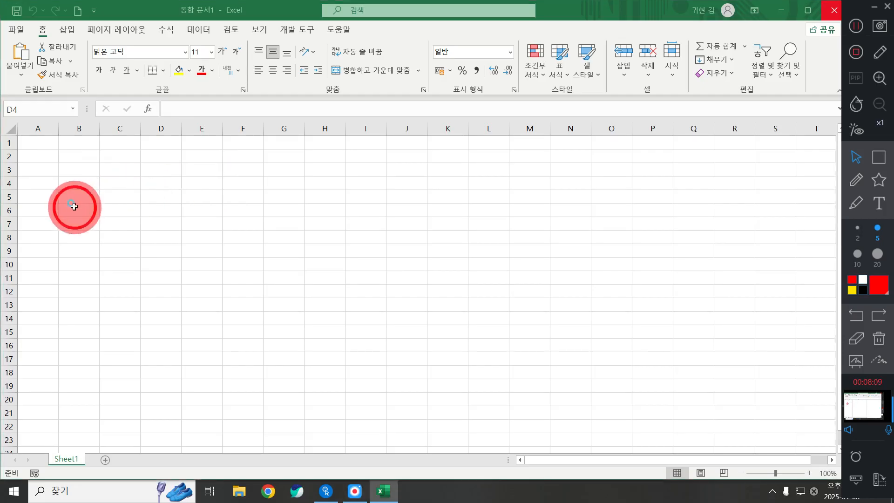
# Add two worksheets to the blank Excel workbook and group Sheet1 through Sheet3.
pyautogui.click(151, 188)
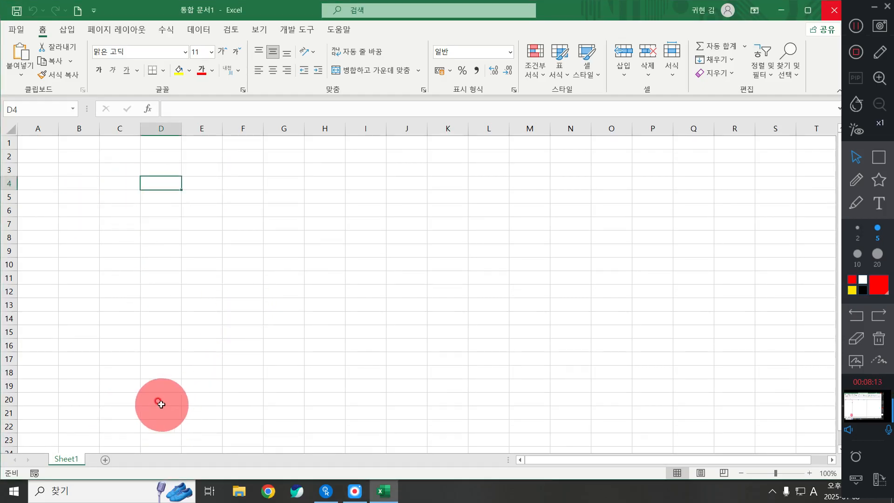
pyautogui.click(106, 460)
pyautogui.click(141, 460)
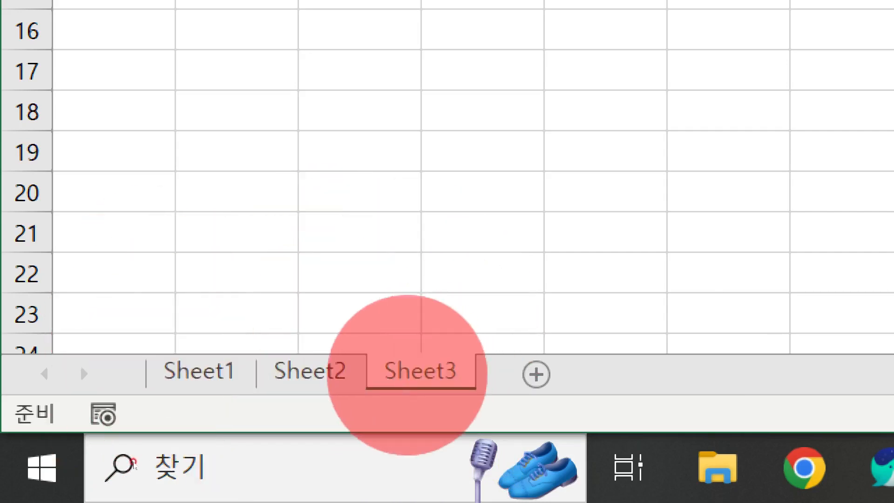
pyautogui.keyDown('shift'); pyautogui.click(190, 376); pyautogui.keyUp('shift')
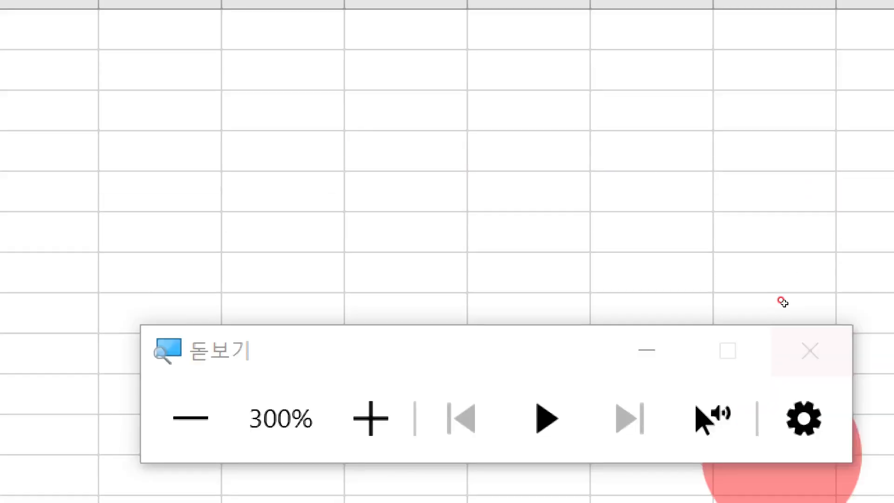
pyautogui.click(810, 291)
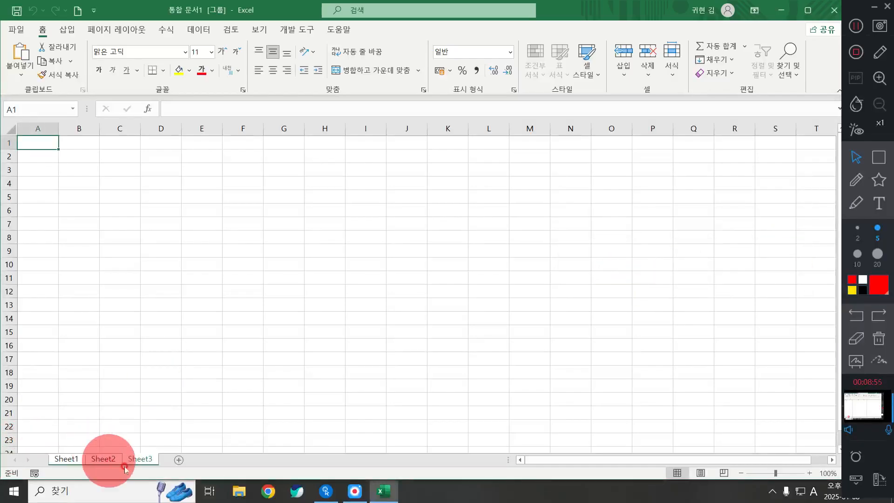
# Set the width of column A to 1 on all three grouped sheets.
pyautogui.rightClick(35, 127)
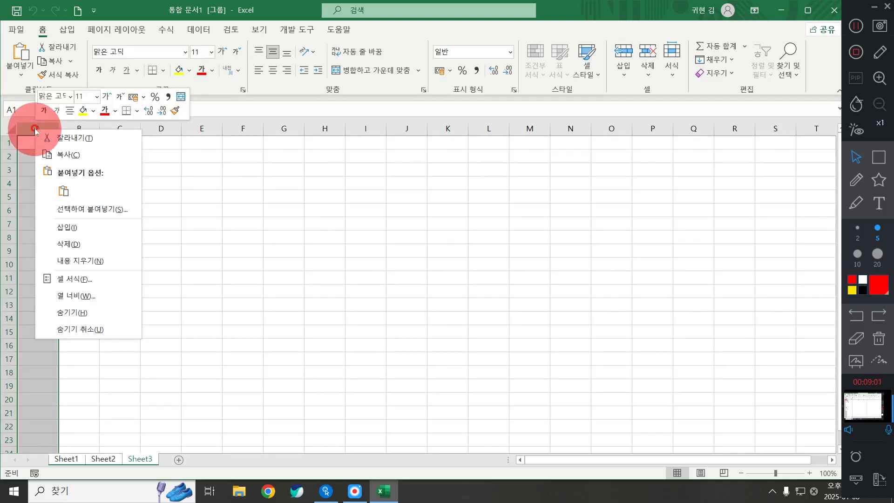
pyautogui.click(78, 299)
pyautogui.write('1')
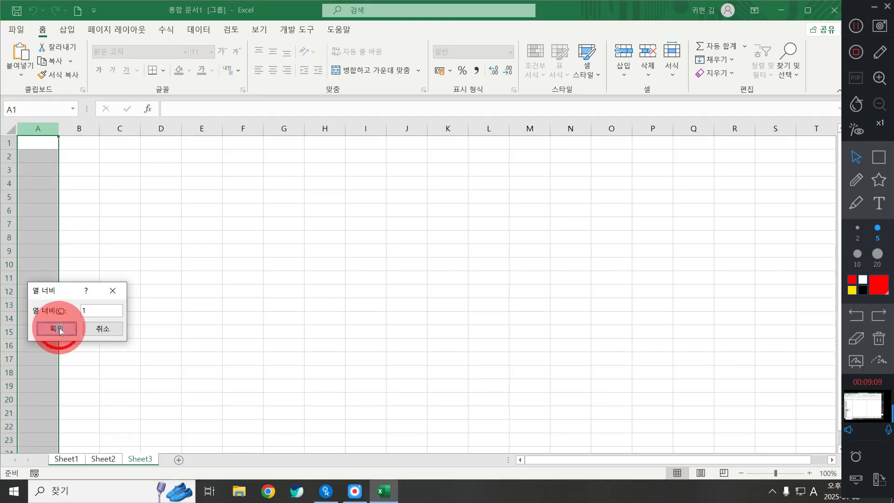
pyautogui.click(56, 328)
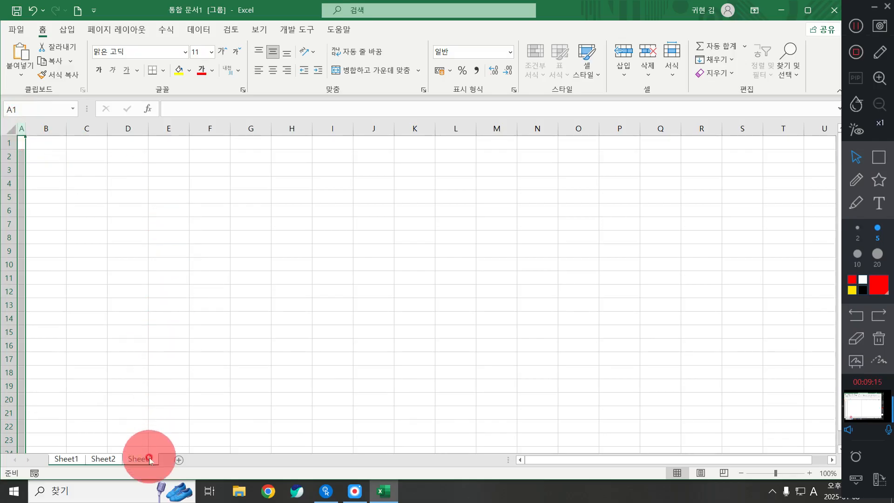
# Set the font of all cells in the grouped sheets to 굴림 and centre them horizontally.
pyautogui.click(9, 128)
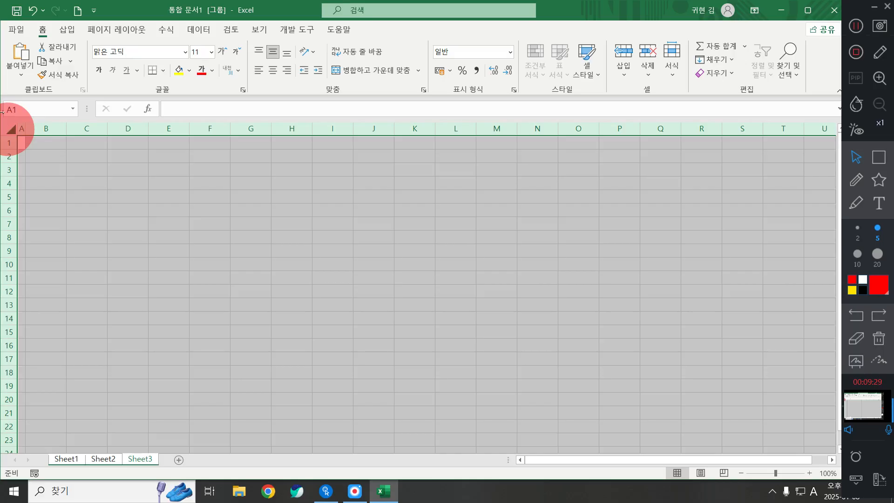
pyautogui.click(131, 51)
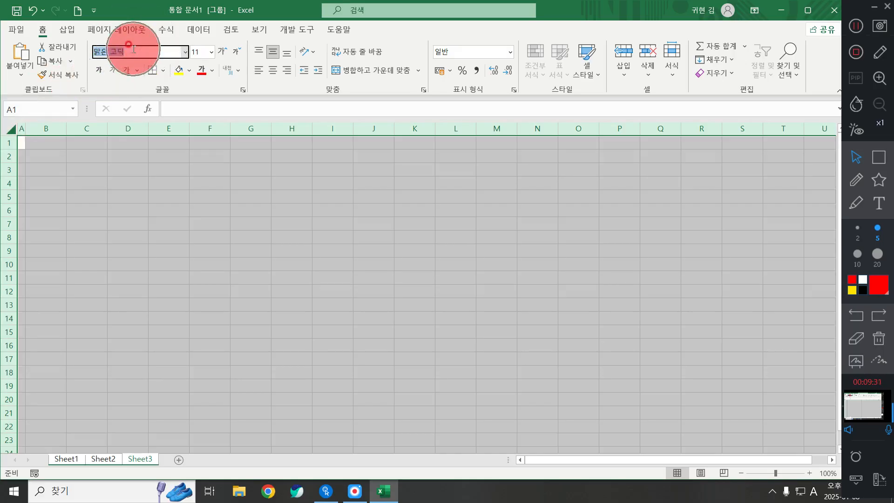
pyautogui.write('굴림')
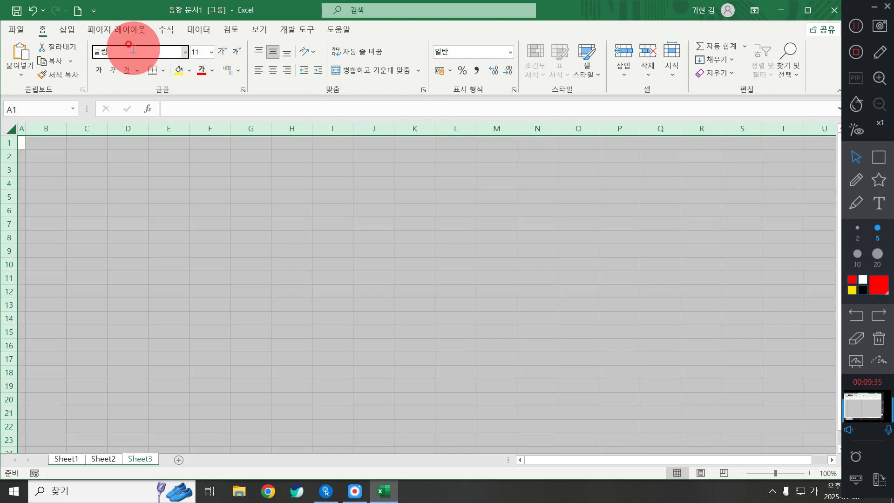
pyautogui.press('Return')
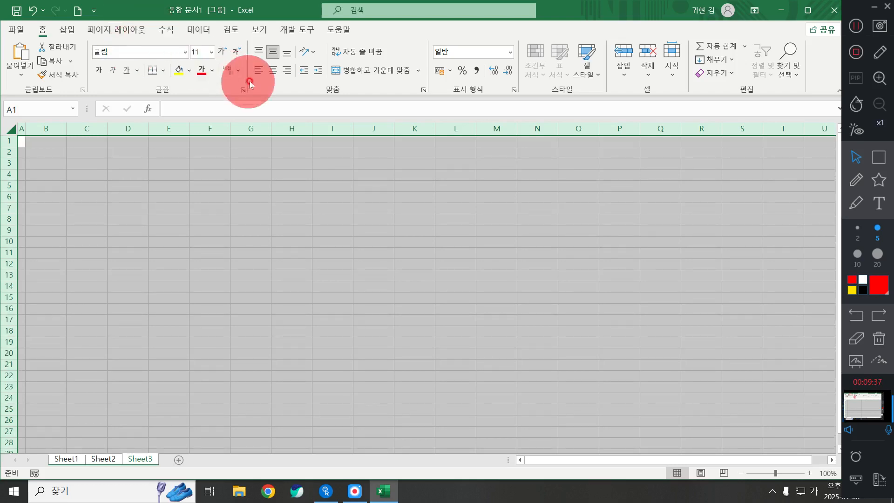
pyautogui.click(273, 76)
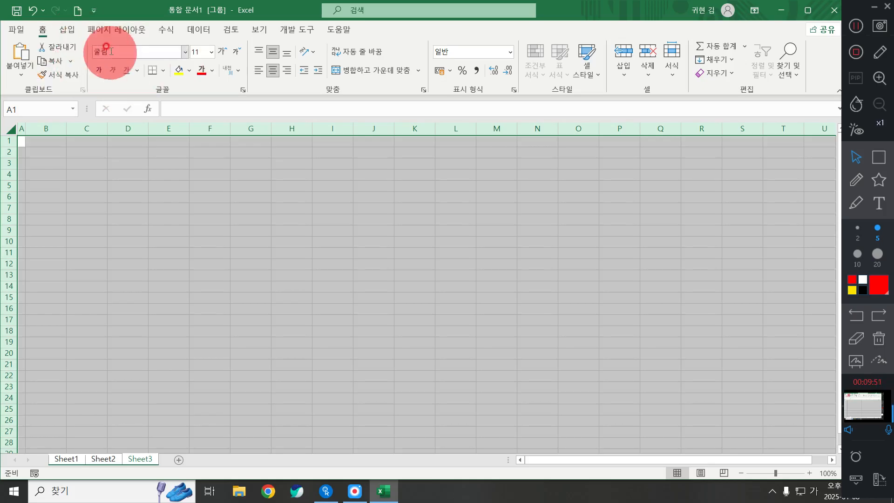
pyautogui.click(273, 72)
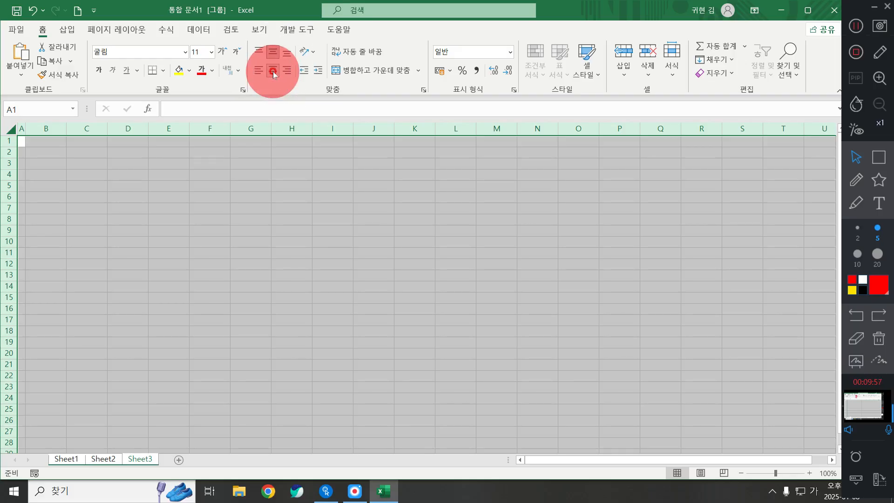
# Rename Sheet3, Sheet2 and Sheet1 as 제3작업, 제2작업 and 제1작업 respectively.
pyautogui.doubleClick(147, 460)
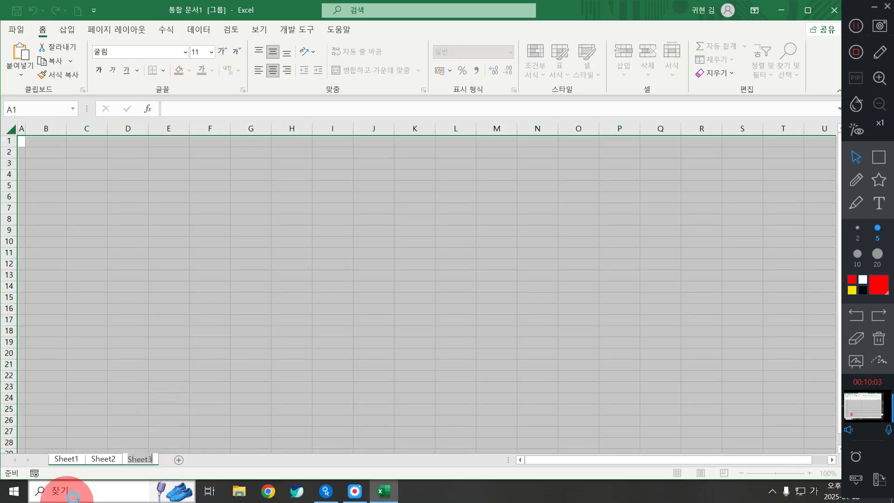
pyautogui.write('제2')
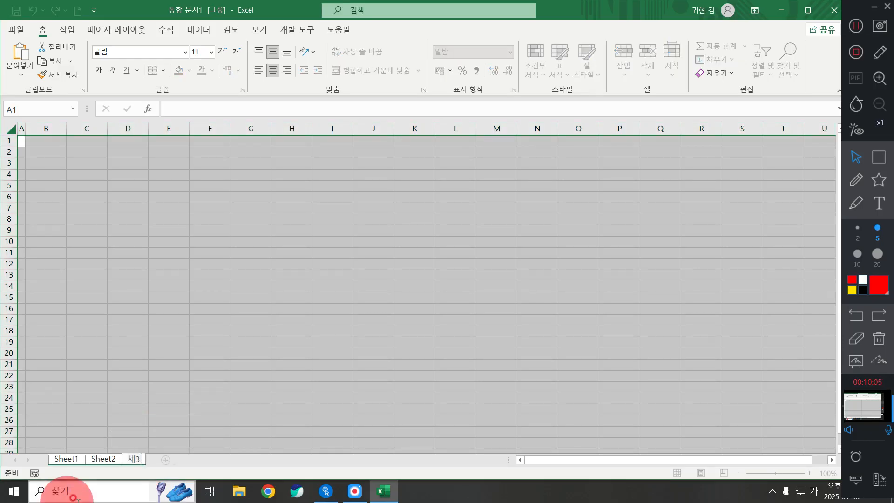
pyautogui.write('작업')
pyautogui.press('Return')
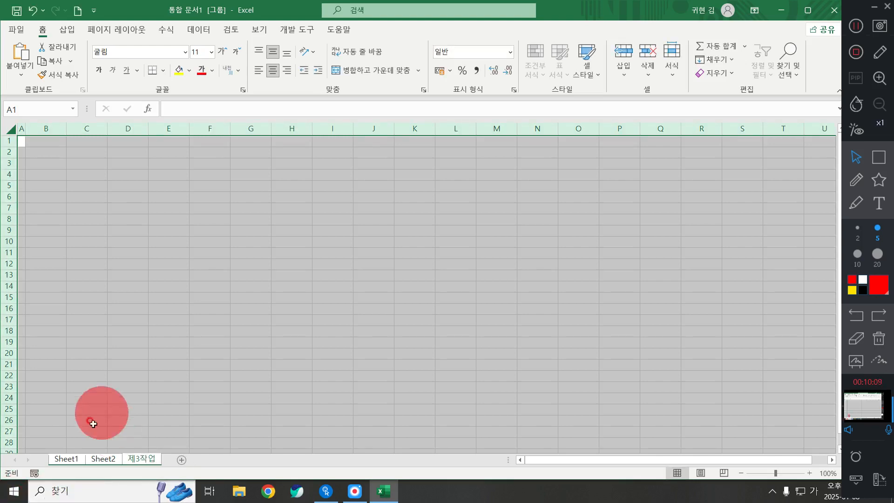
pyautogui.doubleClick(101, 460)
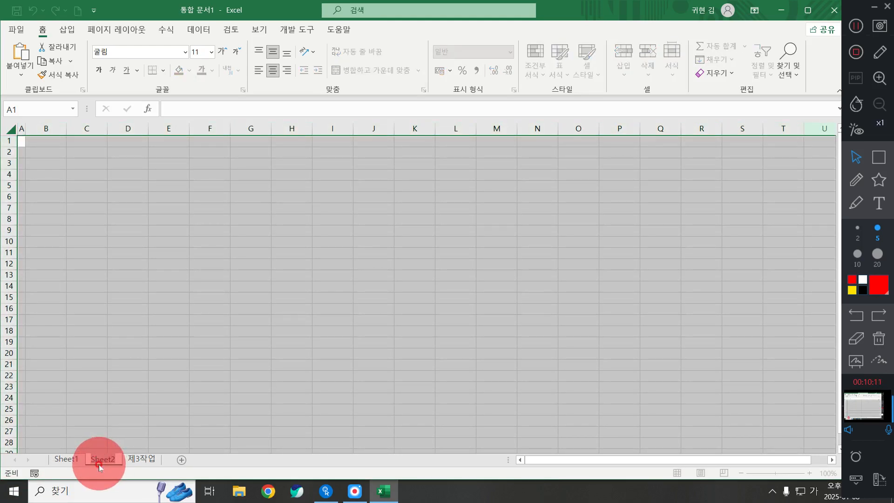
pyautogui.write('제2작업')
pyautogui.press('Return')
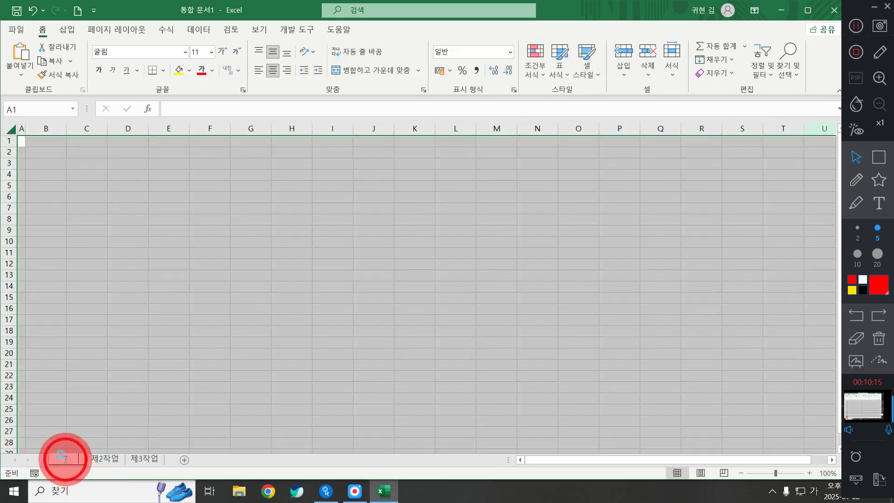
pyautogui.doubleClick(65, 460)
pyautogui.write('제1작업')
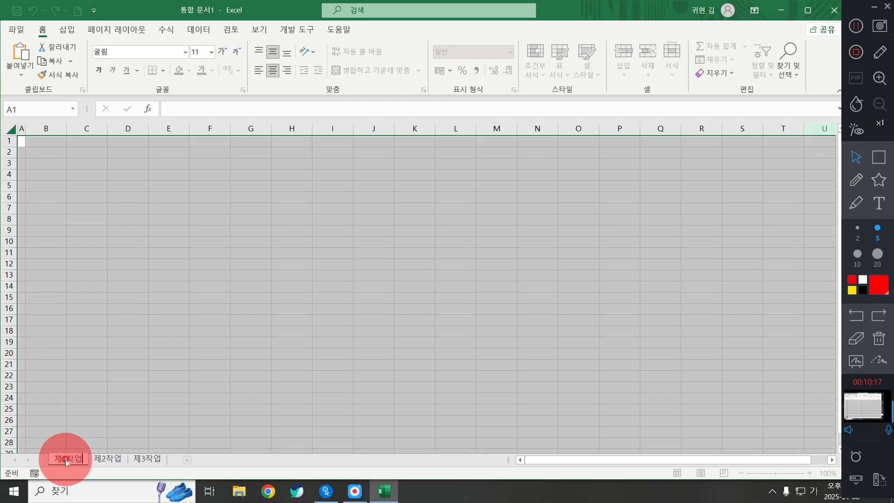
pyautogui.press('Return')
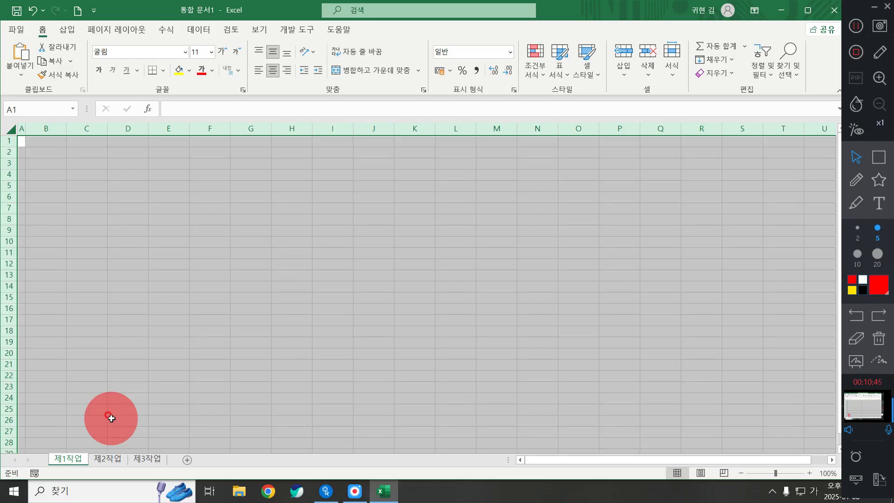
# Set the width of columns B through J to 11 on the 제1작업 sheet.
pyautogui.click(167, 174)
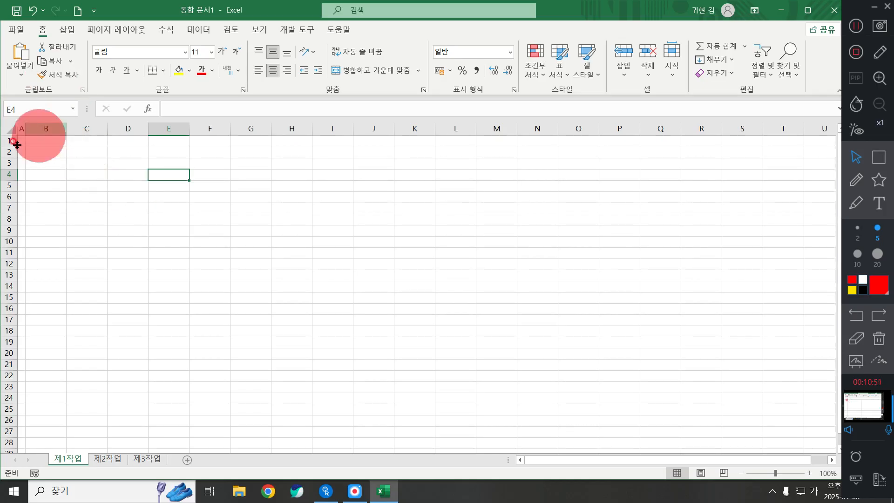
pyautogui.moveTo(46, 128); pyautogui.dragTo(373, 154)
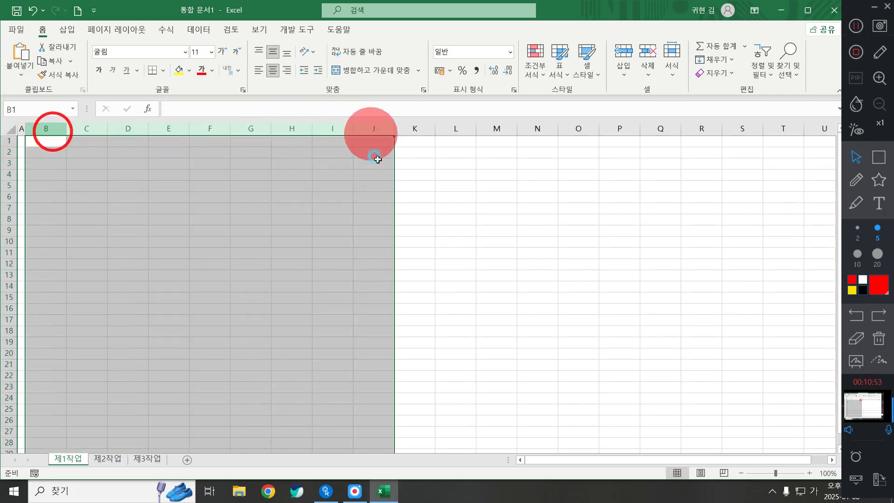
pyautogui.click(333, 197)
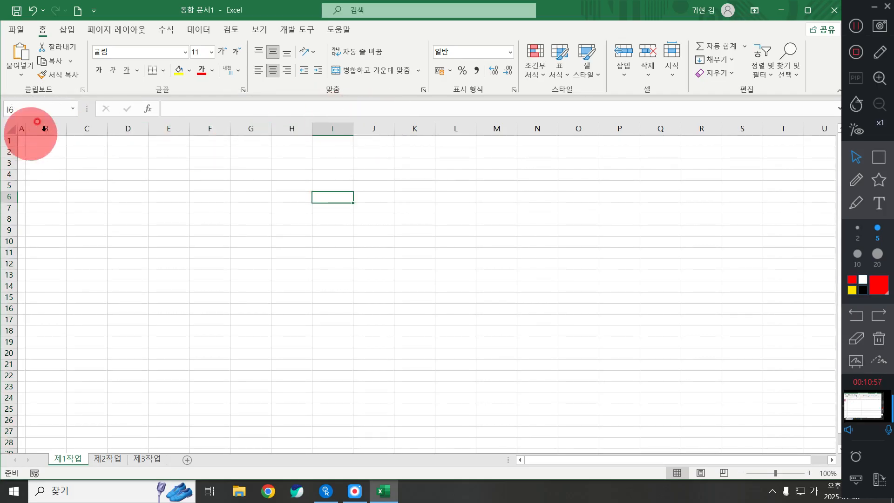
pyautogui.moveTo(46, 129); pyautogui.dragTo(370, 121)
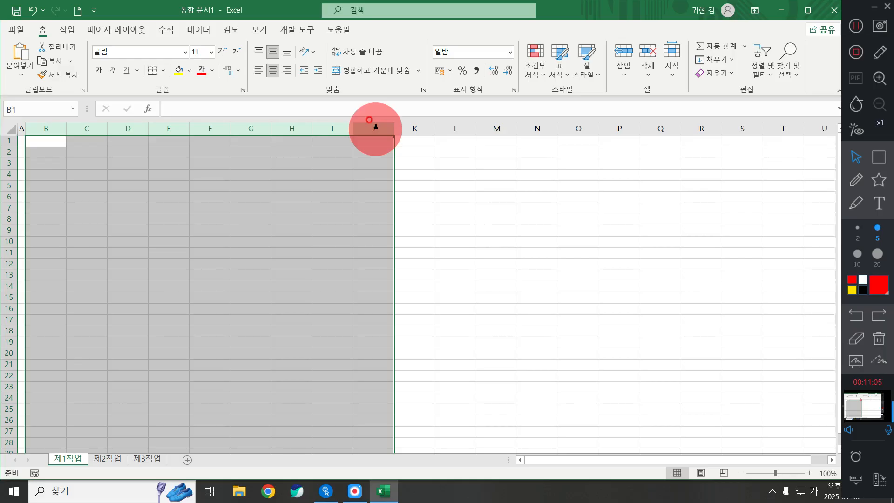
pyautogui.rightClick(376, 126)
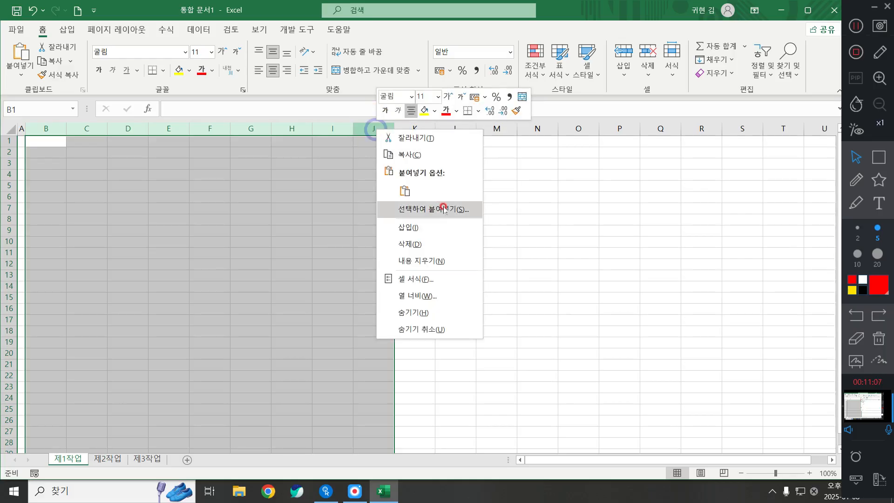
pyautogui.click(443, 301)
pyautogui.write('11')
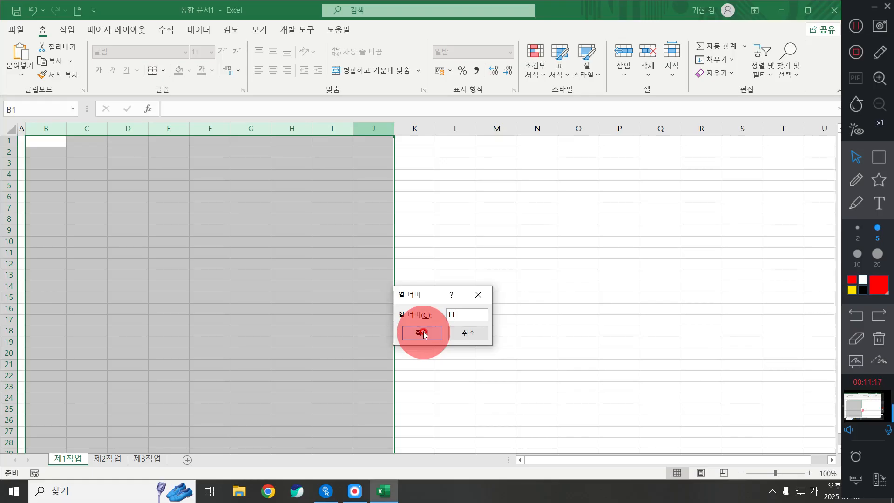
pyautogui.click(423, 334)
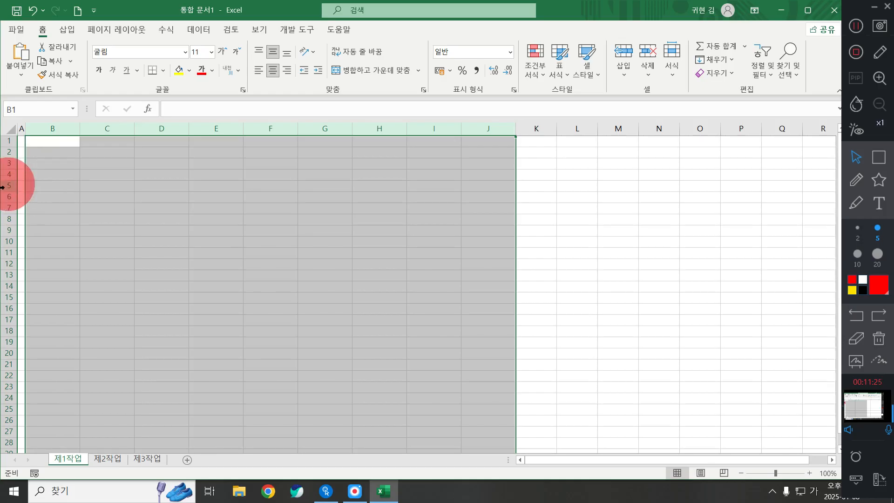
# Set the height of rows 5 through 14 to 18 on the 제1작업 sheet.
pyautogui.moveTo(5, 186); pyautogui.dragTo(2, 286)
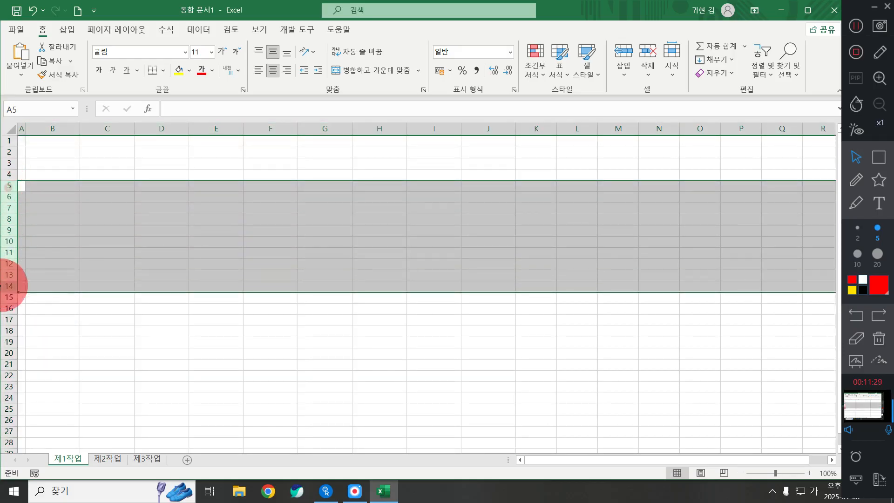
pyautogui.rightClick(3, 287)
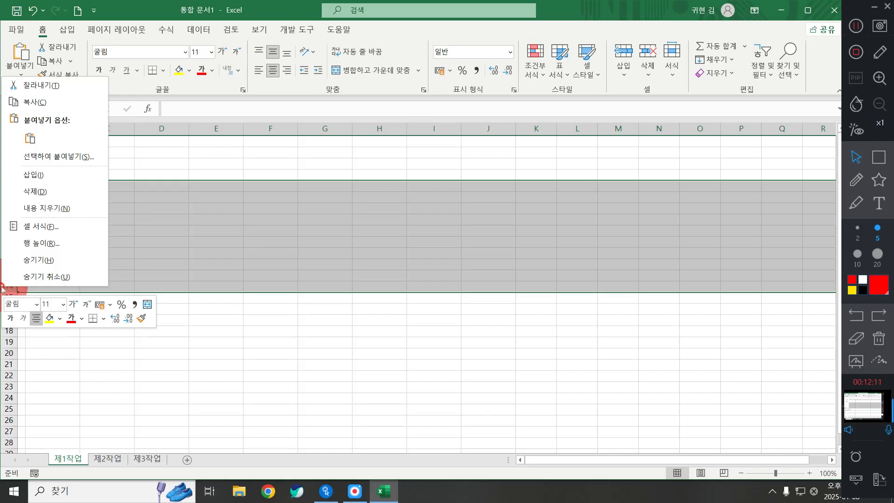
pyautogui.click(66, 244)
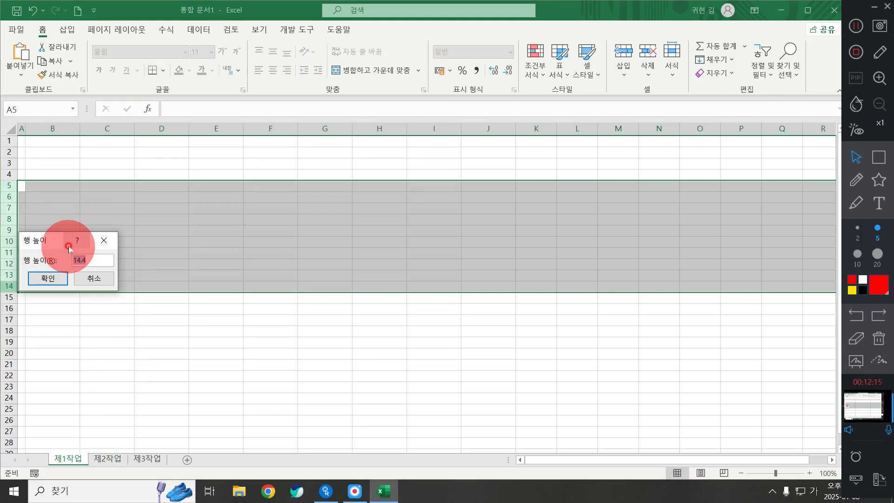
pyautogui.write('18')
pyautogui.press('Return')
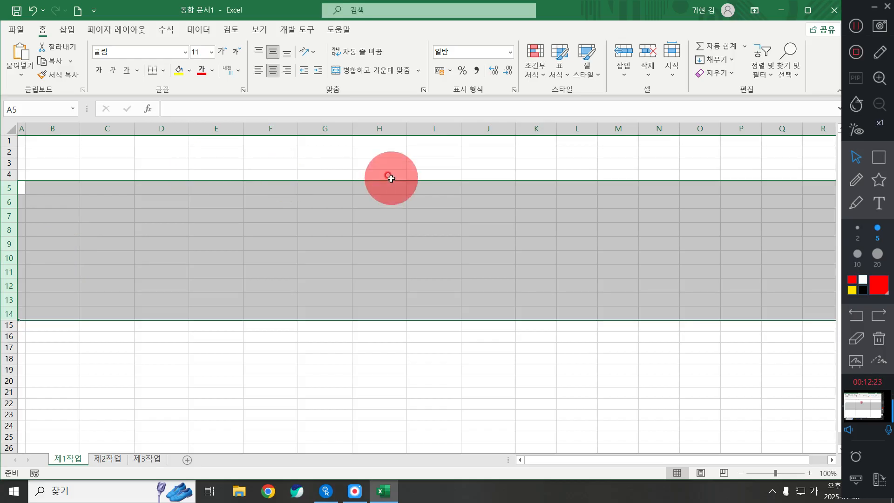
# Apply all borders to B4:J14 and surround the range with a thick outside border.
pyautogui.click(372, 258)
pyautogui.moveTo(45, 177)
pyautogui.mouseDown()
pyautogui.moveTo(486, 296)
pyautogui.moveTo(480, 316)
pyautogui.mouseUp()
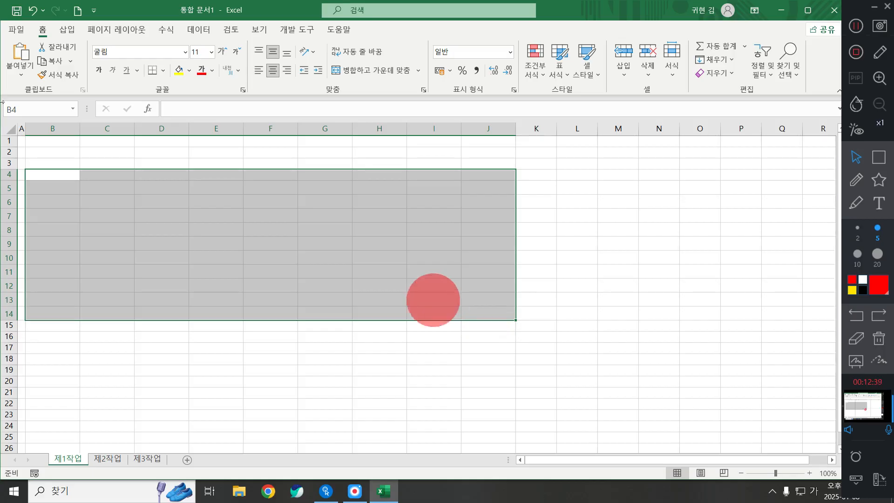
pyautogui.click(163, 75)
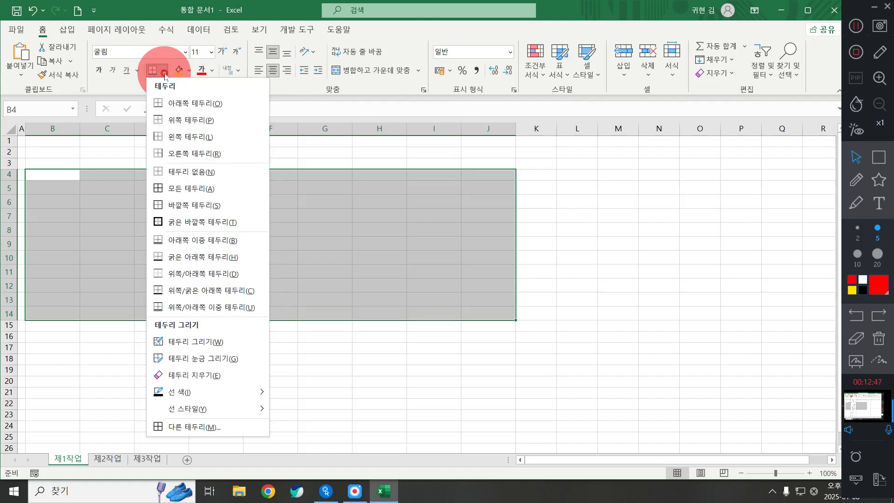
pyautogui.click(206, 189)
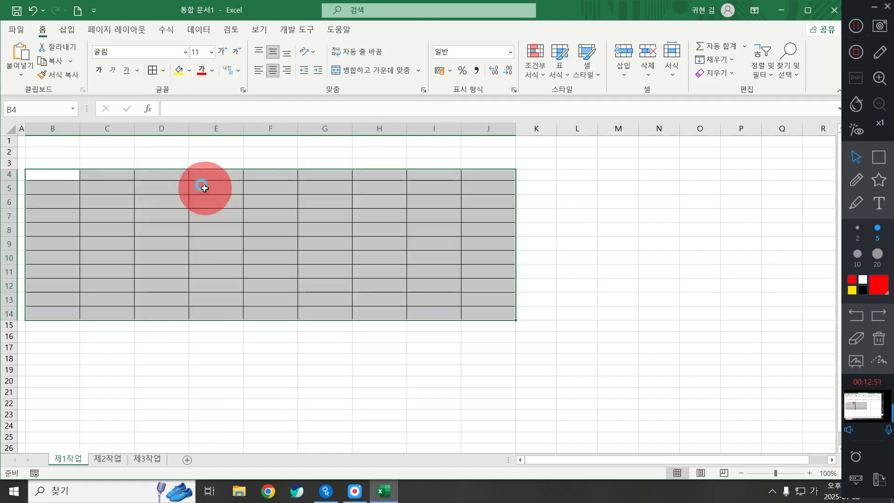
pyautogui.click(164, 71)
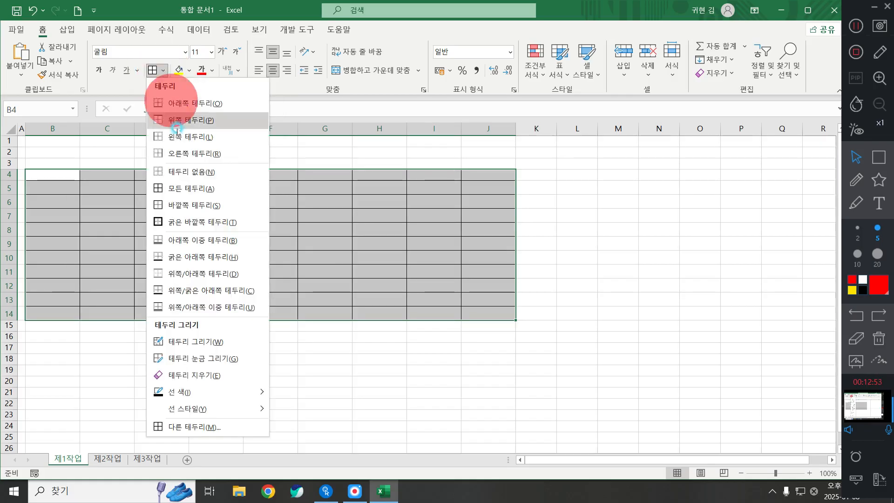
pyautogui.click(177, 222)
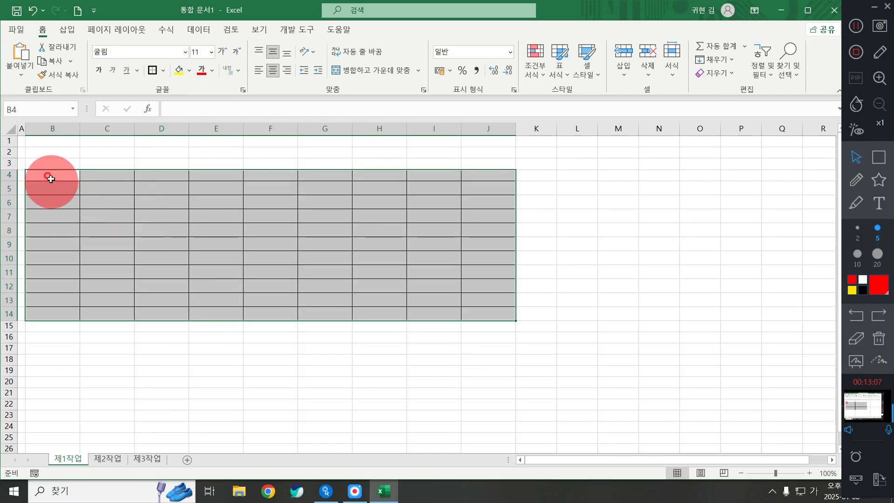
# Add a thick outside border around the table's header row, B4:J4.
pyautogui.moveTo(51, 176); pyautogui.dragTo(496, 172)
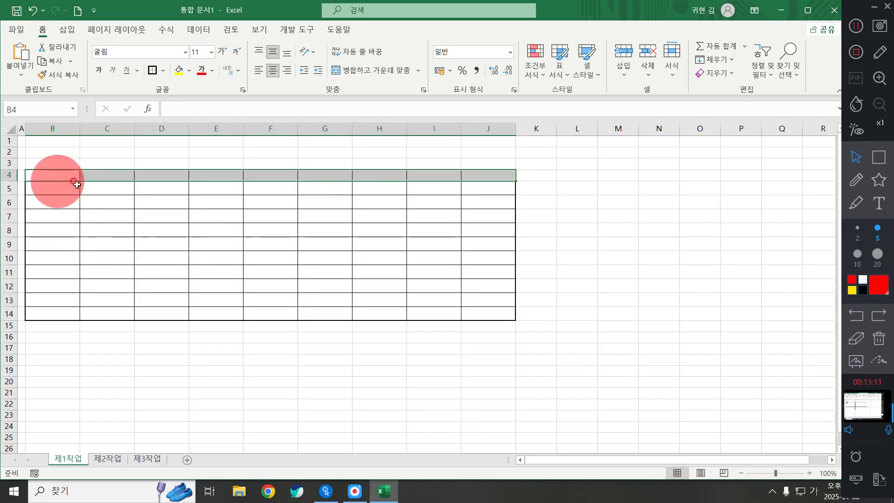
pyautogui.click(163, 71)
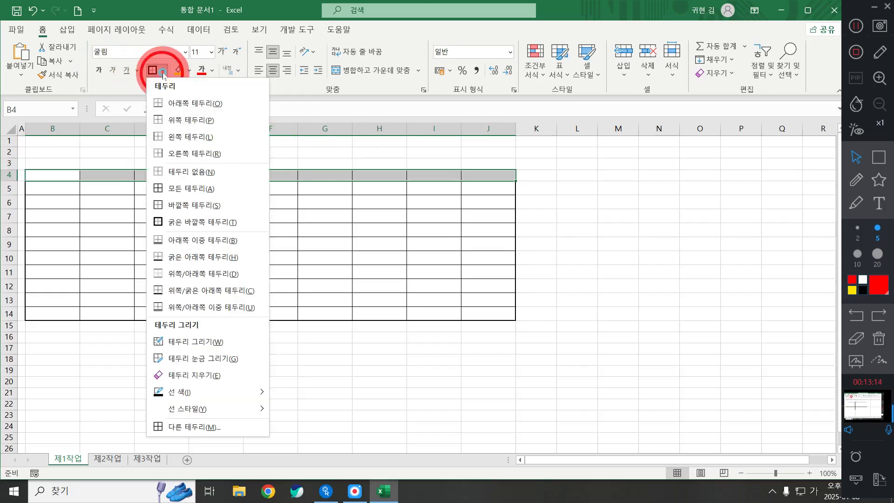
pyautogui.click(208, 222)
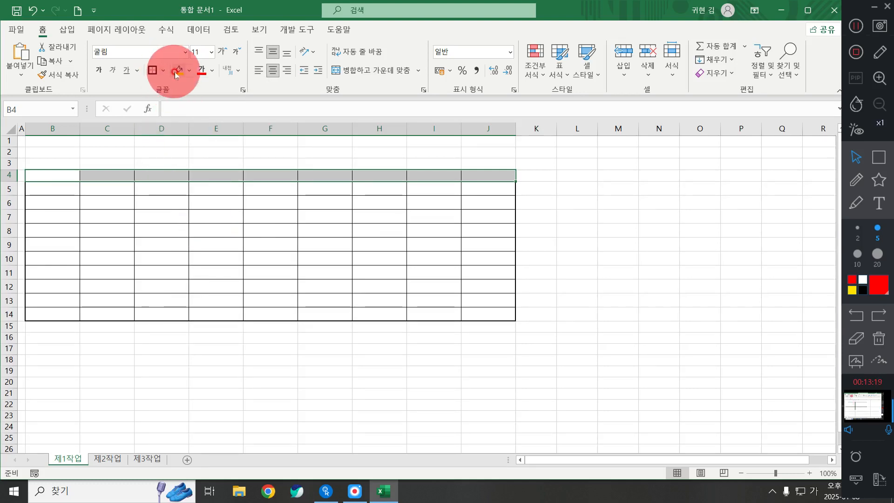
pyautogui.click(192, 71)
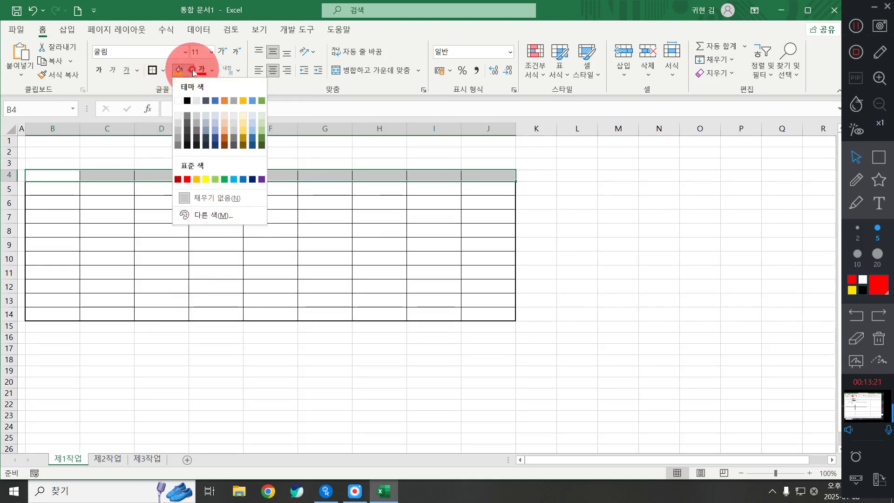
pyautogui.click(192, 71)
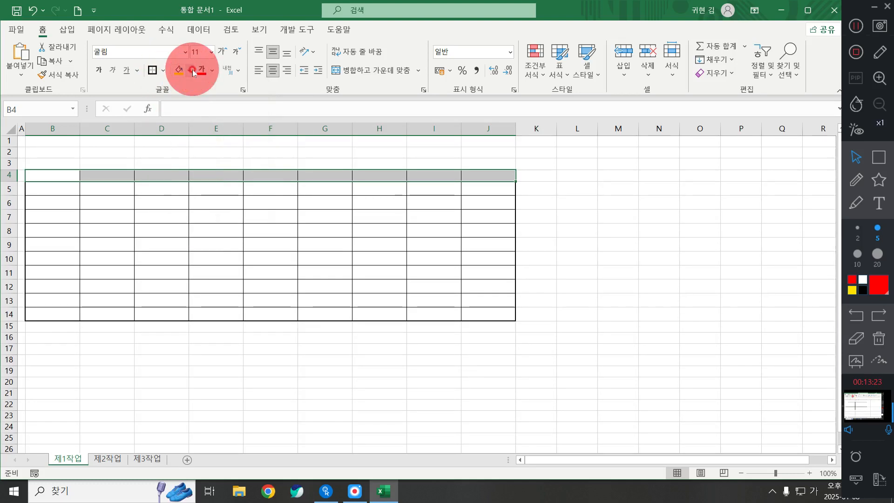
# Add a thick outside border around the table's last two rows, B13:J14.
pyautogui.moveTo(56, 303); pyautogui.dragTo(474, 307)
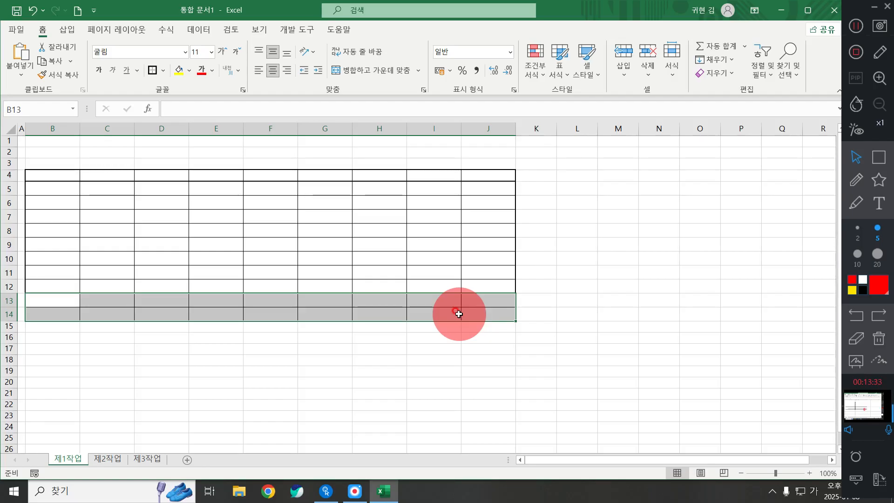
pyautogui.click(164, 70)
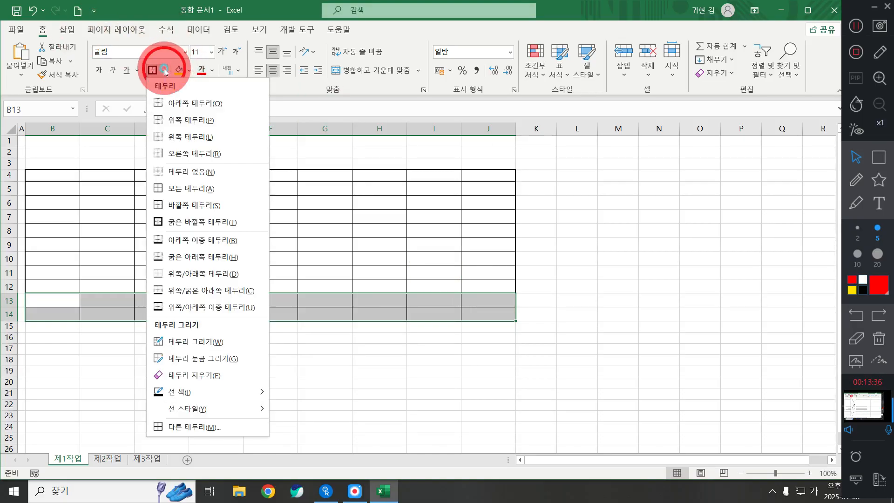
pyautogui.click(210, 224)
pyautogui.keyDown('ctrl'); pyautogui.scroll(2, 319, 326); pyautogui.keyUp('ctrl')
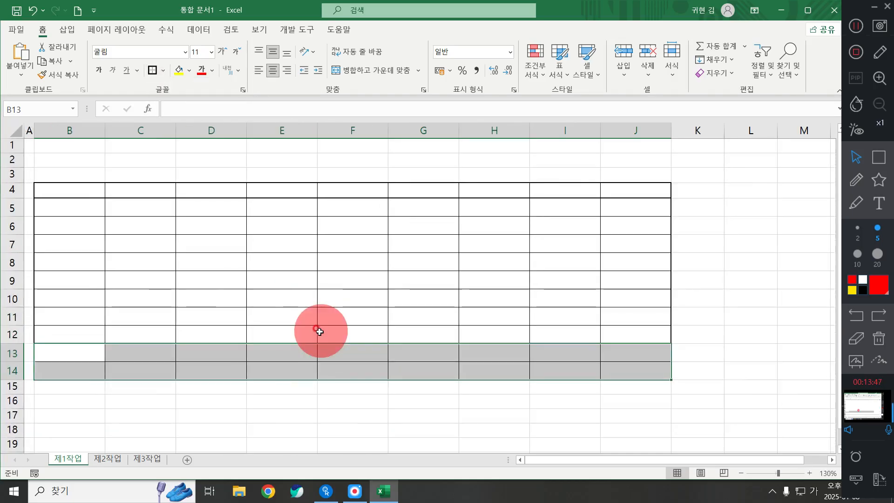
pyautogui.click(288, 180)
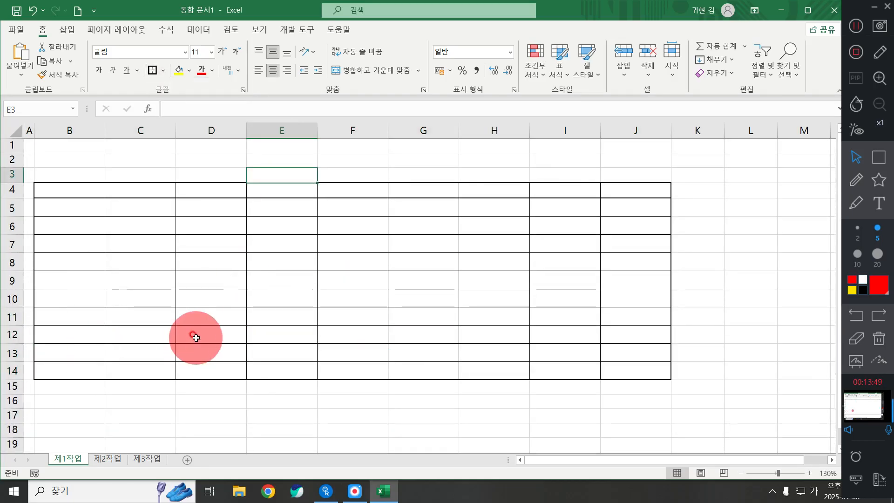
# Outline cells B13:D13 with a red rectangle using the screen annotation tool.
pyautogui.moveTo(77, 353); pyautogui.dragTo(209, 358)
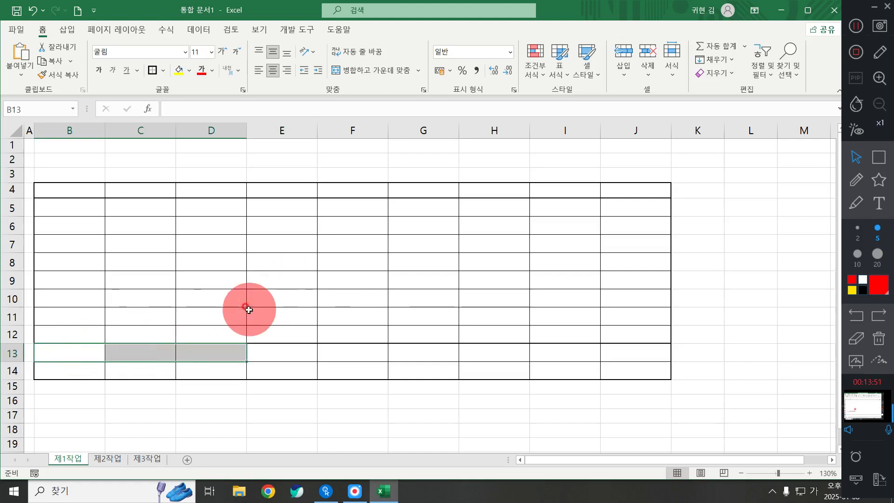
pyautogui.click(879, 158)
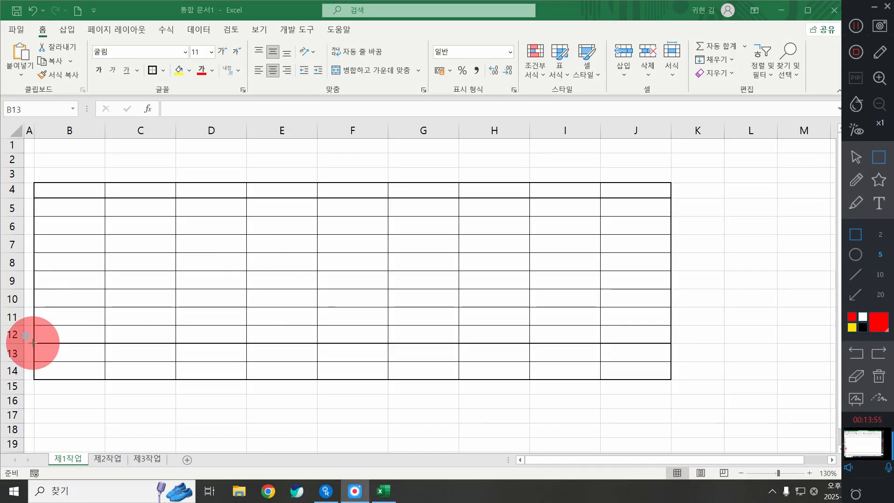
pyautogui.moveTo(33, 343); pyautogui.dragTo(247, 360)
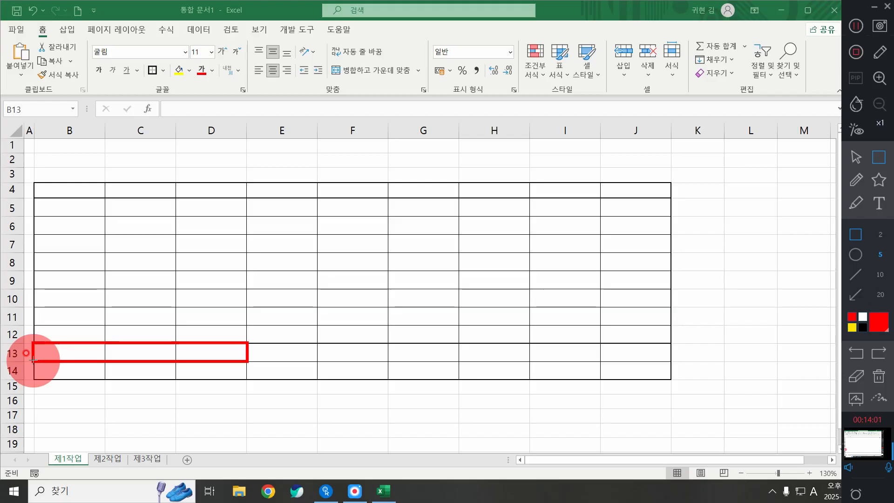
pyautogui.moveTo(33, 359)
pyautogui.mouseDown()
pyautogui.moveTo(106, 375)
pyautogui.moveTo(246, 381)
pyautogui.mouseUp()
pyautogui.hotkey('ctrl', 'z')
pyautogui.hotkey('ctrl', 'z')
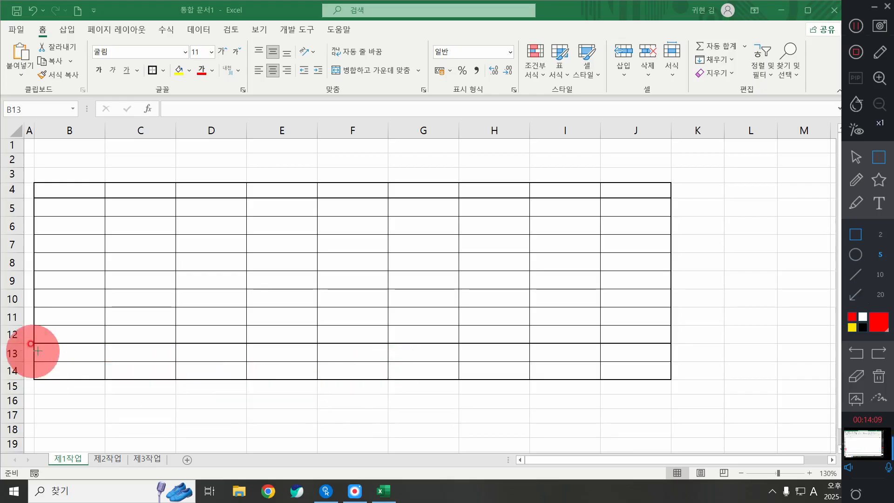
# Outline B13:D13, B14:D14, F13:F14 and G13:I13 with red annotation rectangles, and return to the normal pointer.
pyautogui.moveTo(37, 344)
pyautogui.mouseDown()
pyautogui.moveTo(187, 370)
pyautogui.moveTo(248, 362)
pyautogui.mouseUp()
pyautogui.moveTo(36, 364)
pyautogui.mouseDown()
pyautogui.moveTo(211, 368)
pyautogui.moveTo(250, 381)
pyautogui.mouseUp()
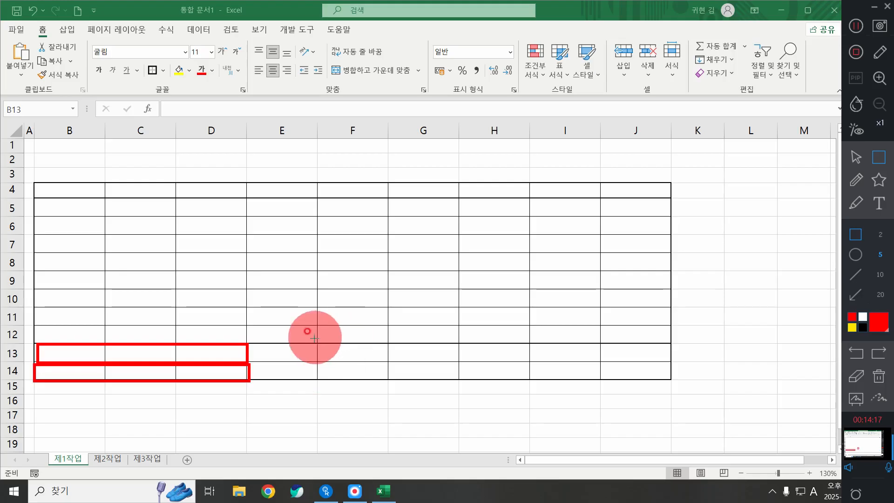
pyautogui.moveTo(319, 344)
pyautogui.mouseDown()
pyautogui.moveTo(365, 379)
pyautogui.moveTo(390, 379)
pyautogui.mouseUp()
pyautogui.moveTo(390, 347); pyautogui.dragTo(592, 364)
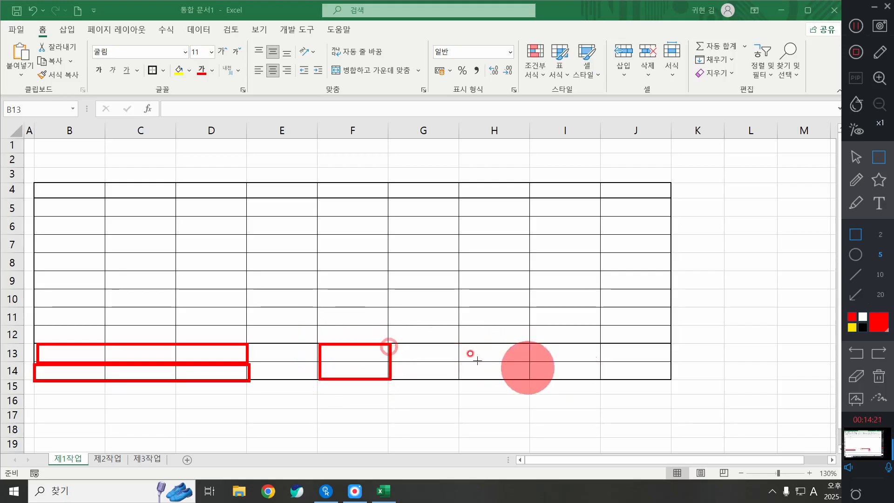
pyautogui.moveTo(390, 345); pyautogui.dragTo(603, 364)
pyautogui.click(856, 157)
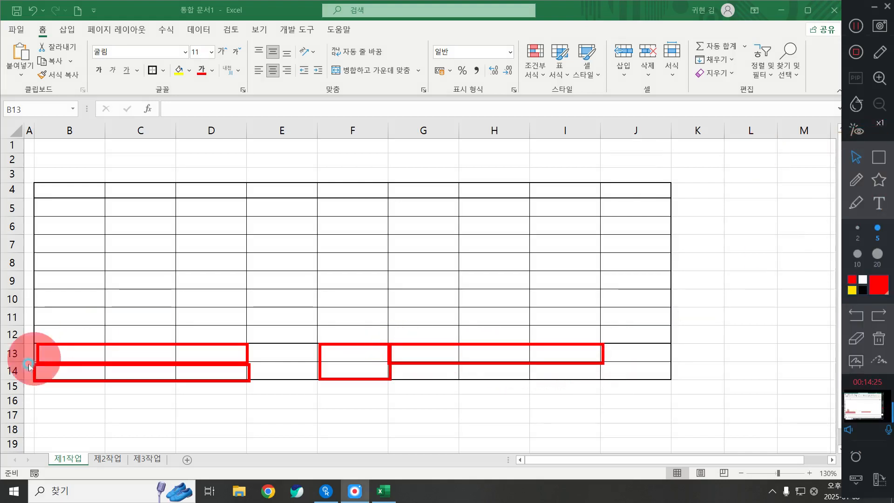
# Merge and center B13:D13, B14:D14, F13:F14 and G13:I13 as separate blocks, and clear the red screen annotations.
pyautogui.moveTo(71, 346); pyautogui.dragTo(219, 355)
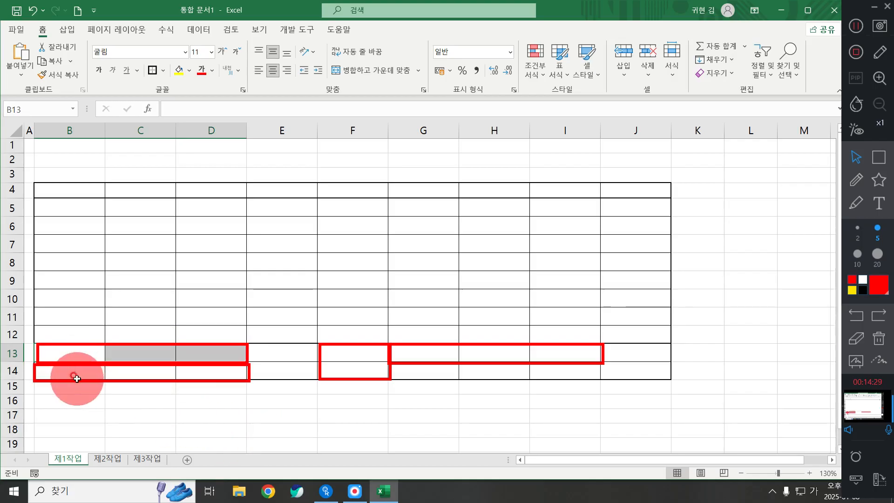
pyautogui.moveTo(68, 371); pyautogui.dragTo(219, 370)
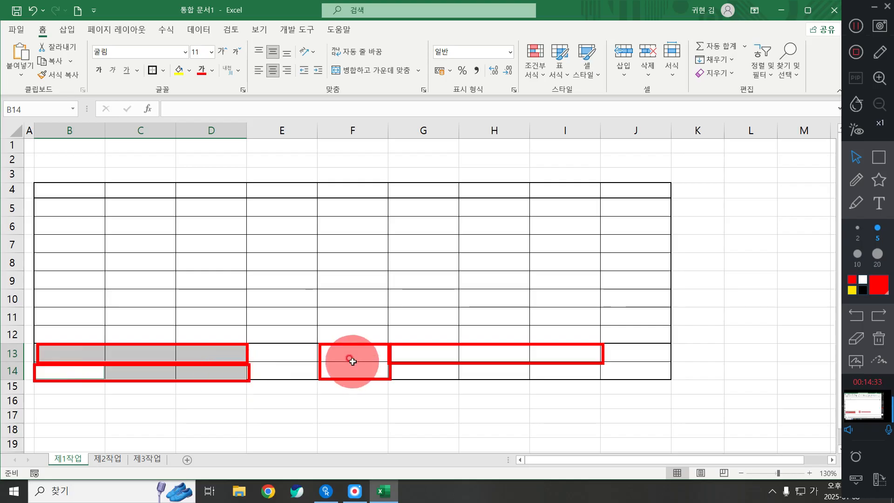
pyautogui.moveTo(353, 360); pyautogui.dragTo(353, 370)
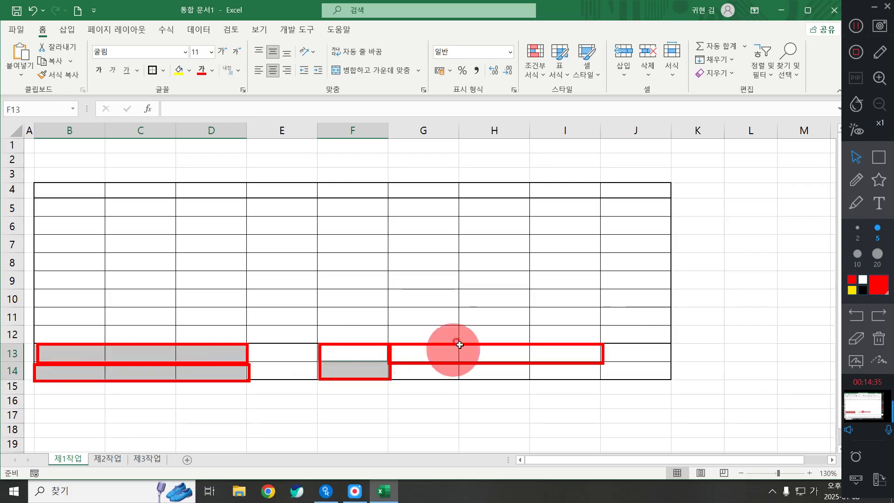
pyautogui.moveTo(426, 352); pyautogui.dragTo(561, 353)
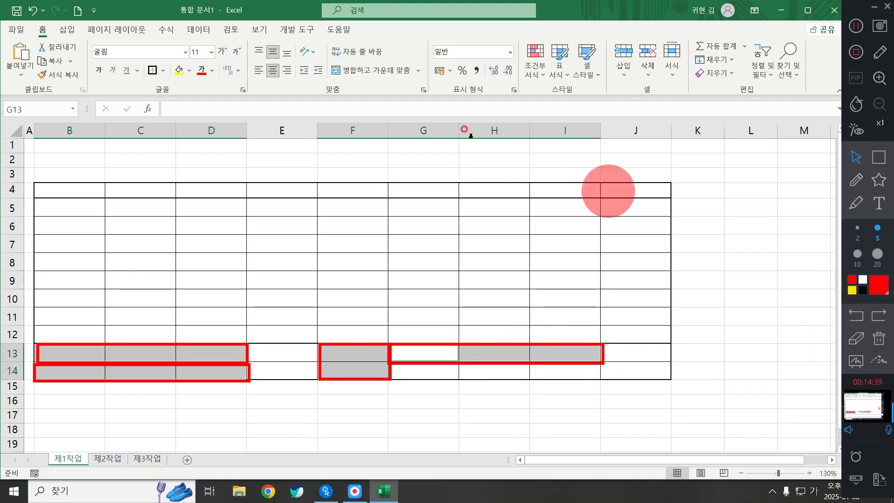
pyautogui.click(381, 74)
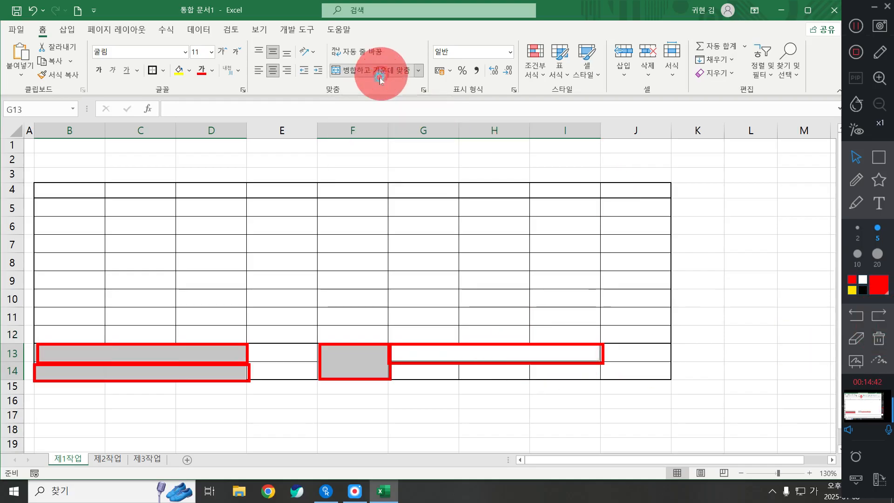
pyautogui.click(882, 350)
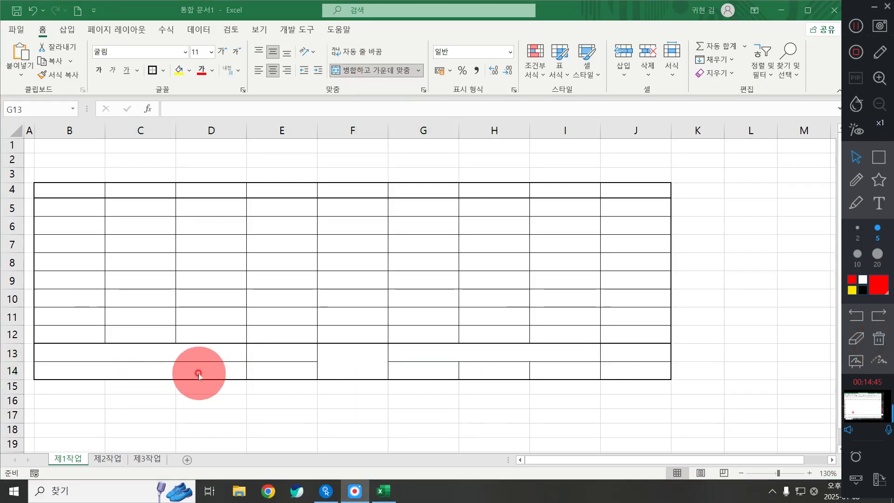
pyautogui.click(213, 361)
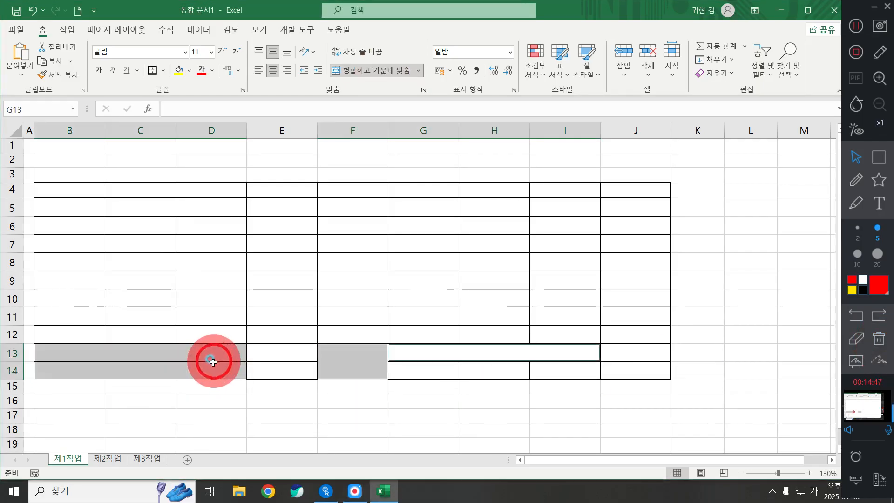
pyautogui.click(400, 396)
pyautogui.click(124, 357)
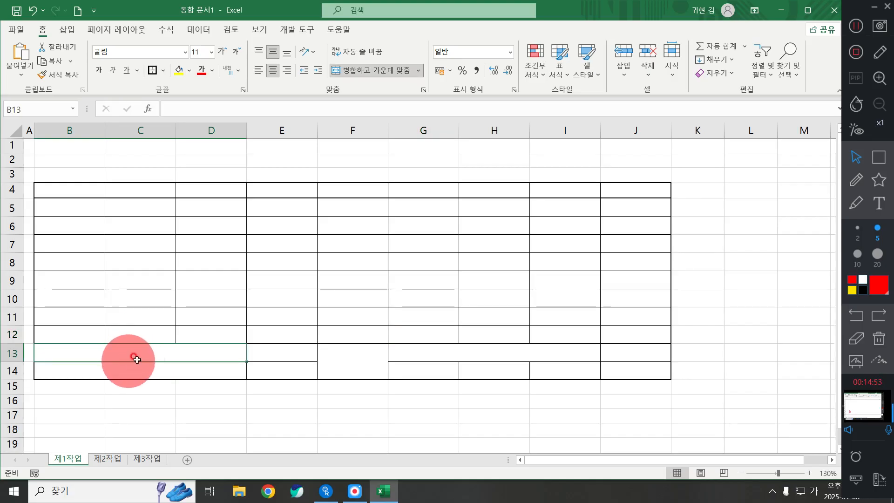
# Add both diagonal borders to the merged cell F13:F14 so that it is crossed out with an X.
pyautogui.click(363, 353)
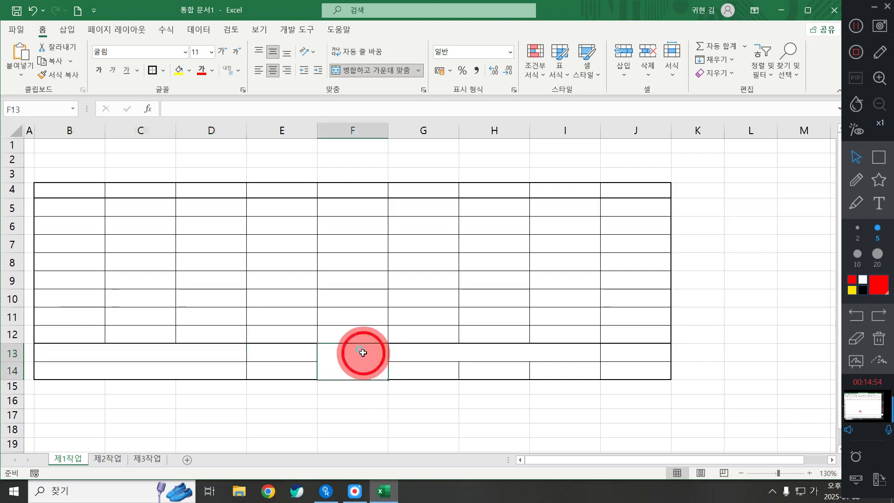
pyautogui.click(341, 366)
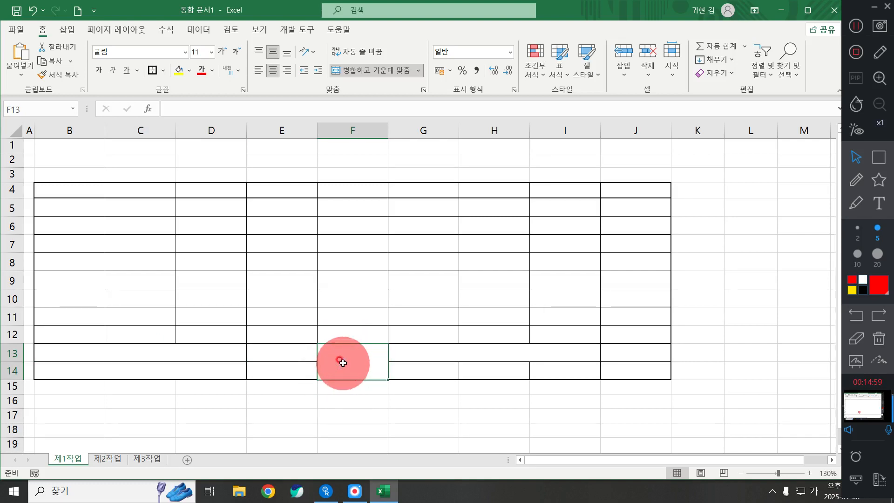
pyautogui.rightClick(342, 361)
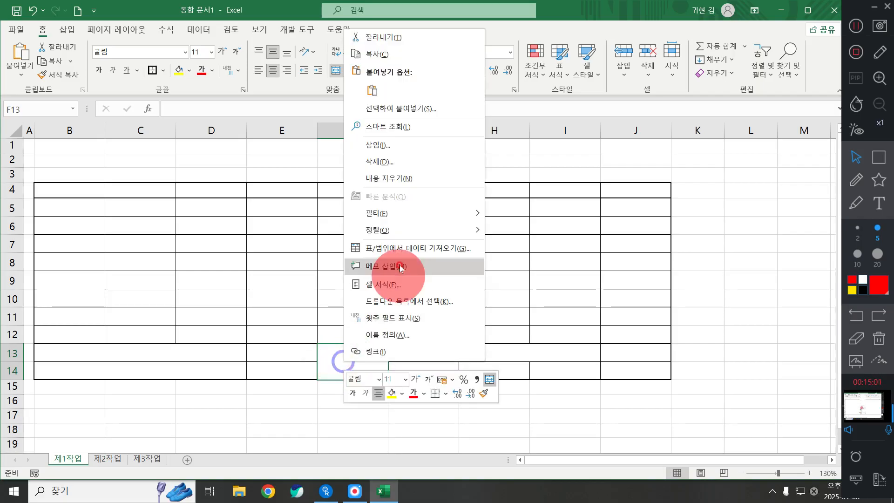
pyautogui.click(406, 290)
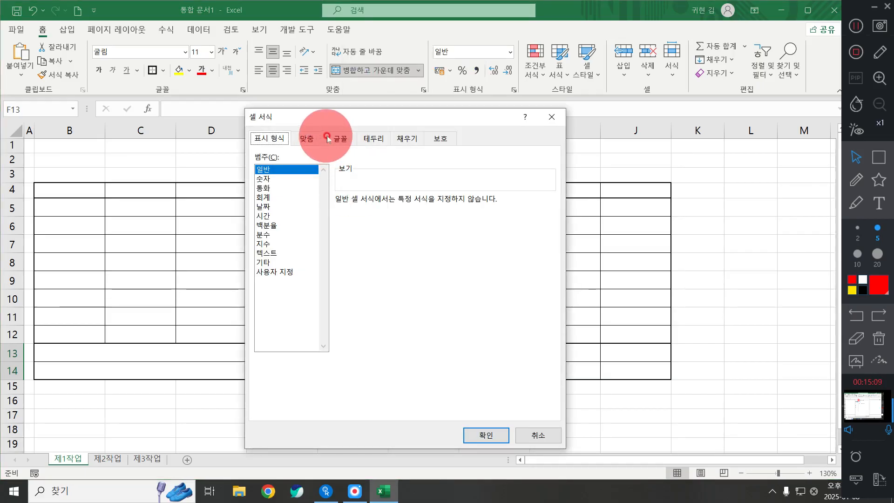
pyautogui.click(372, 138)
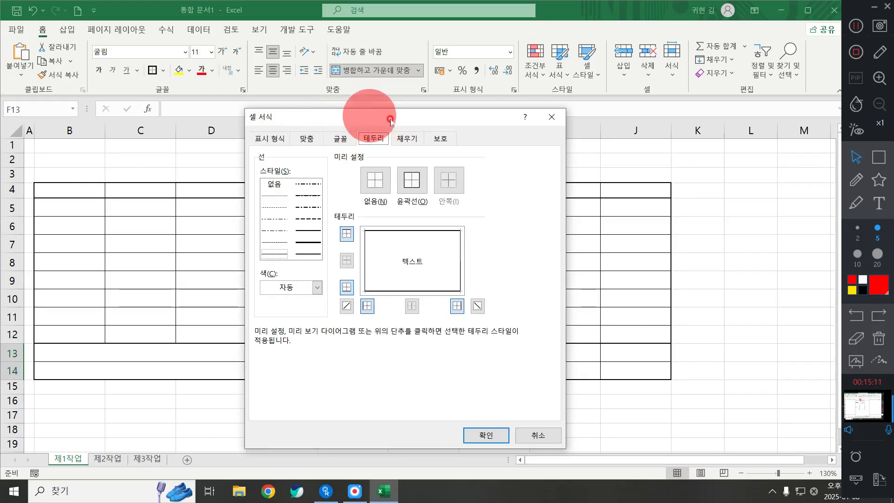
pyautogui.click(346, 307)
pyautogui.click(477, 306)
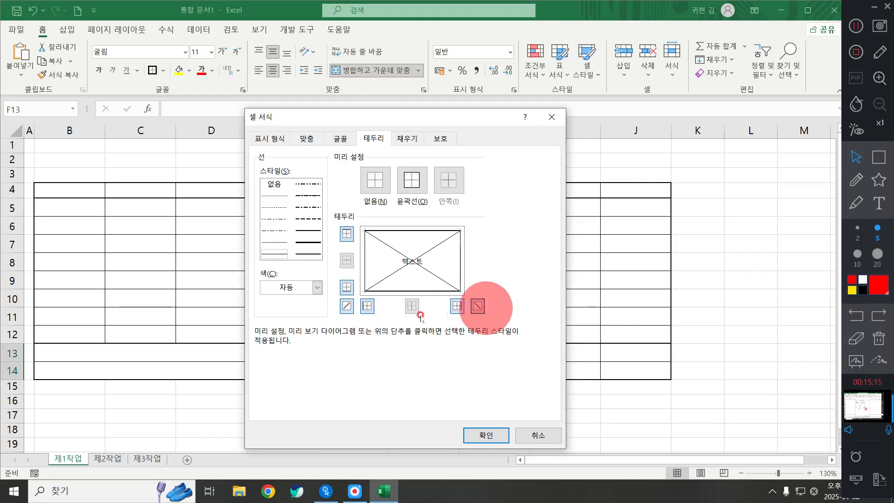
pyautogui.click(476, 438)
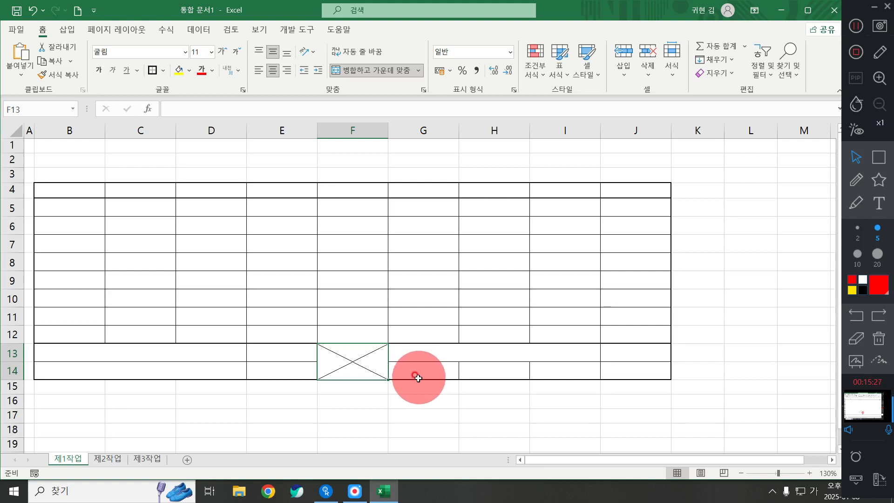
pyautogui.rightClick(356, 359)
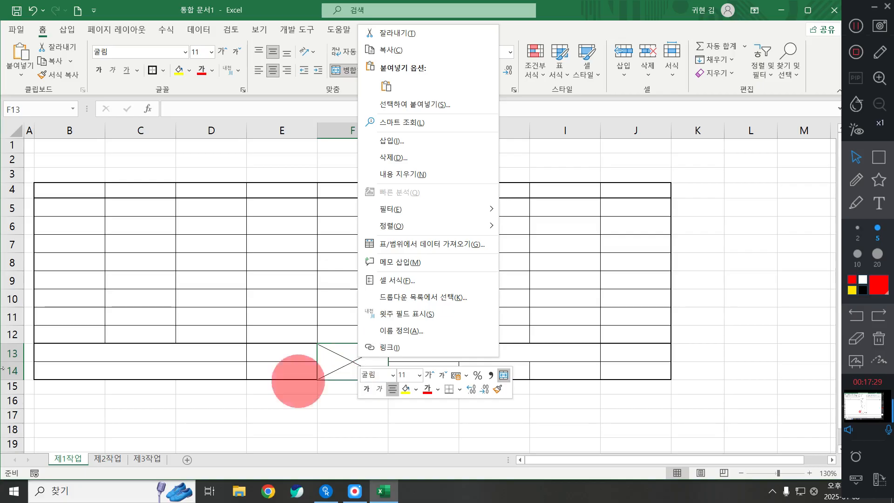
pyautogui.click(153, 154)
pyautogui.click(123, 177)
# Enter the headers 제품코드, 제품명, 개발사, 유형 and 가격 in cells B4 through F4.
pyautogui.click(87, 185)
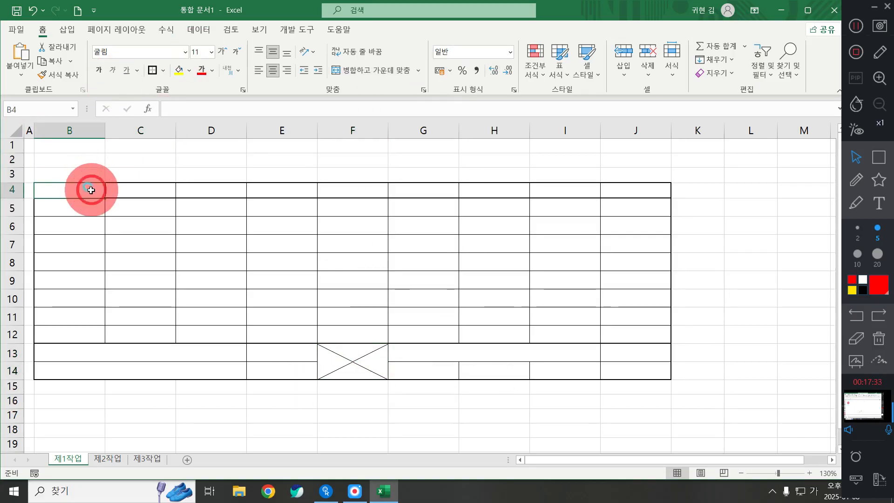
pyautogui.write('제품코드')
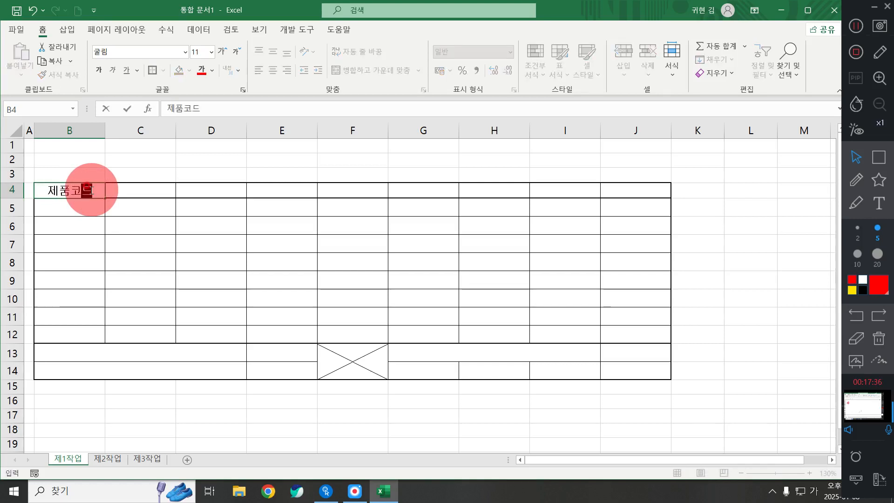
pyautogui.press('Tab')
pyautogui.write('제품명')
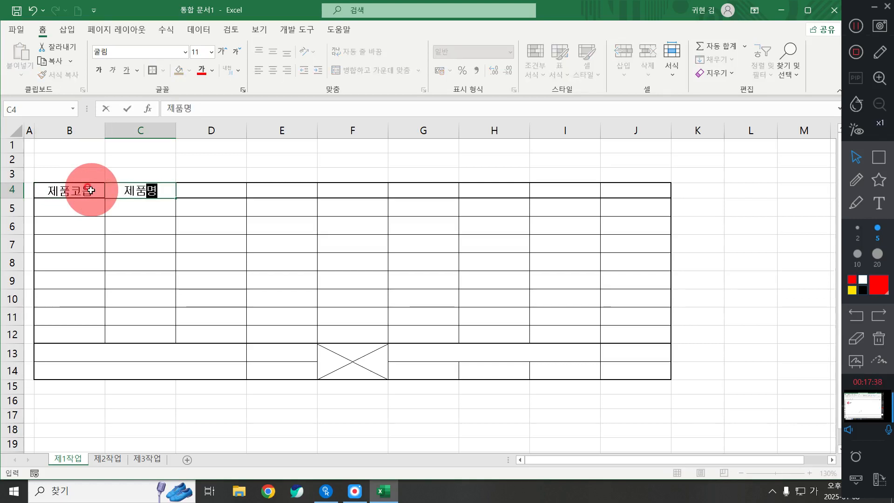
pyautogui.press('Tab')
pyautogui.write('개발사')
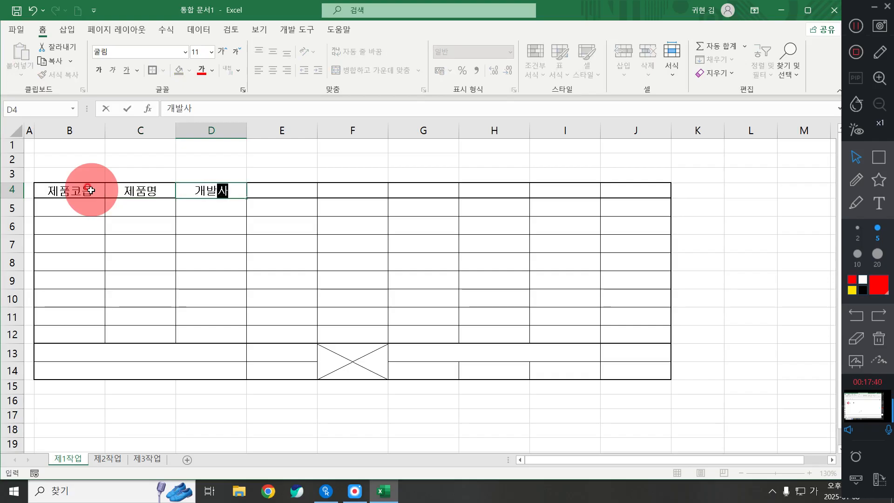
pyautogui.press('Tab')
pyautogui.write('유형')
pyautogui.press('Tab')
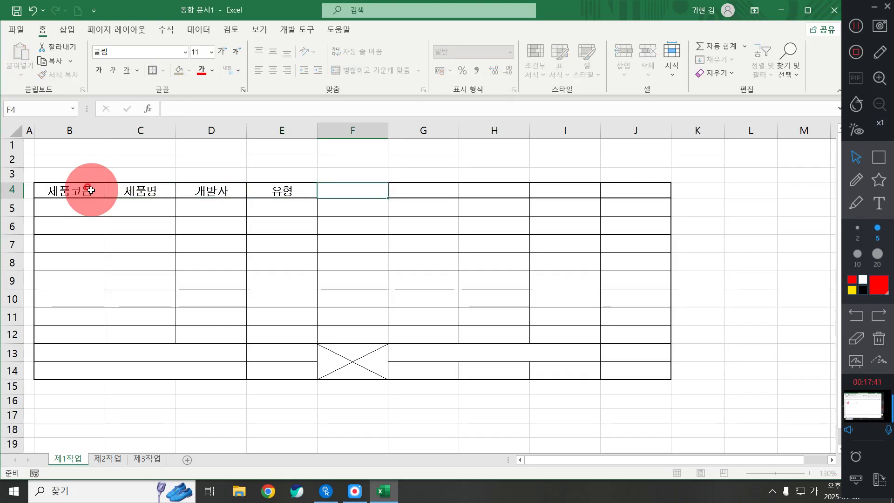
pyautogui.write('가격')
pyautogui.press('Tab')
# Enter the two-line headers 상반기 판매량 in G4 and 하반기 판매량 in H4, breaking the line before 판매량.
pyautogui.write('상반기')
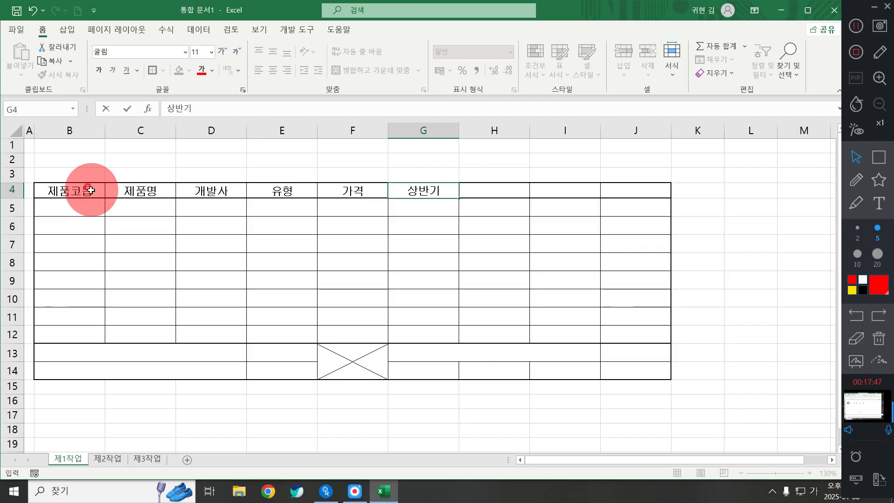
pyautogui.hotkey('alt', 'Return')
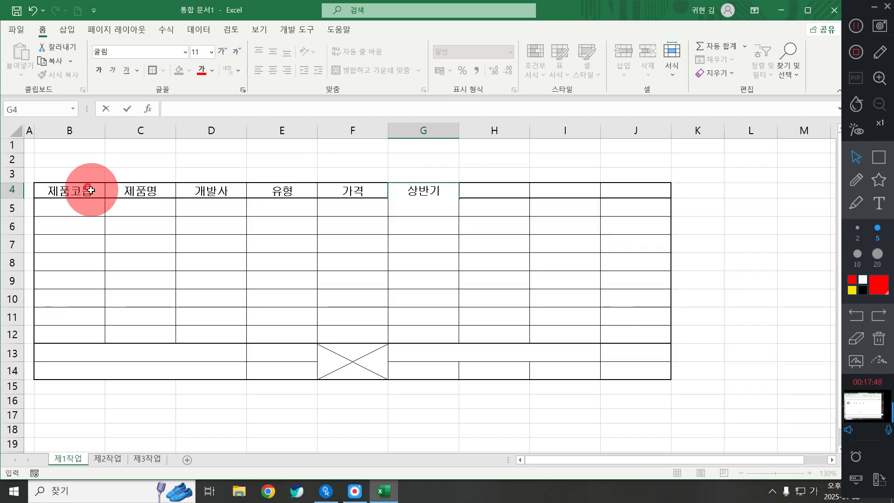
pyautogui.write('판매량')
pyautogui.hotkey('ctrl', 'Return')
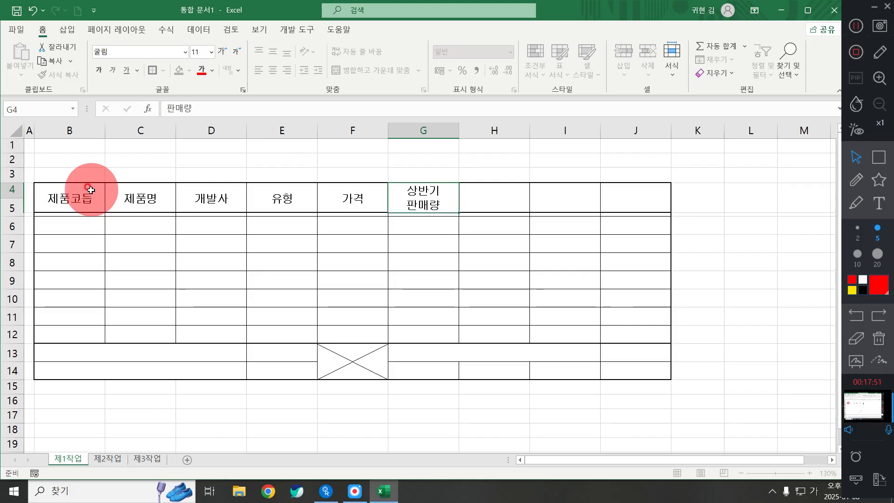
pyautogui.press('Tab')
pyautogui.write('하반ㄱ')
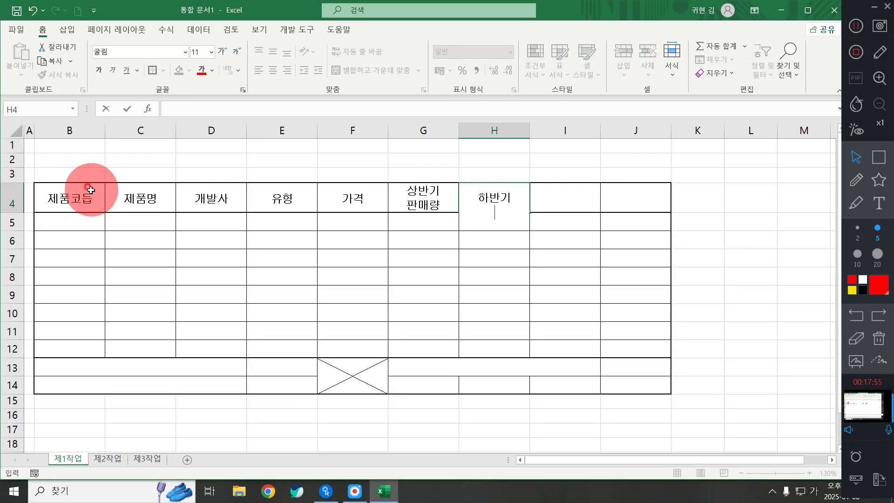
pyautogui.write('판매량')
pyautogui.press('Tab')
# Enter the header 순위 in I4 and 출시연도 in J4.
pyautogui.write('순')
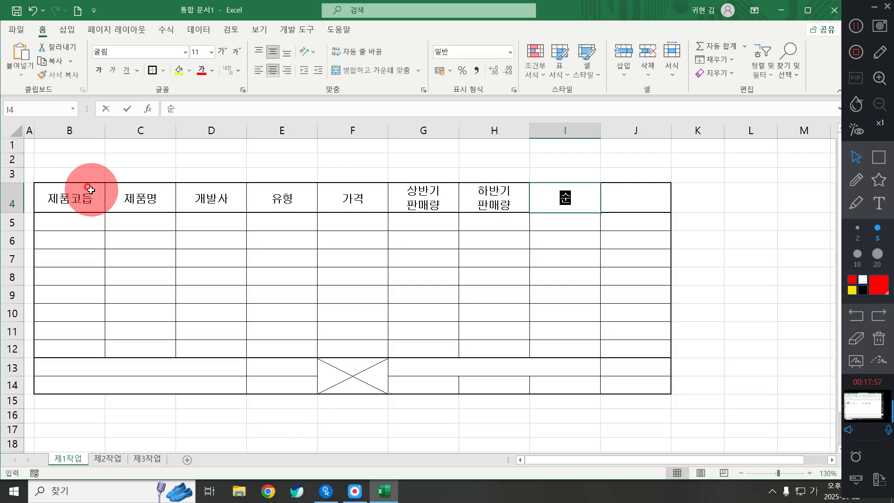
pyautogui.write('위')
pyautogui.press('Tab')
pyautogui.write('출시여')
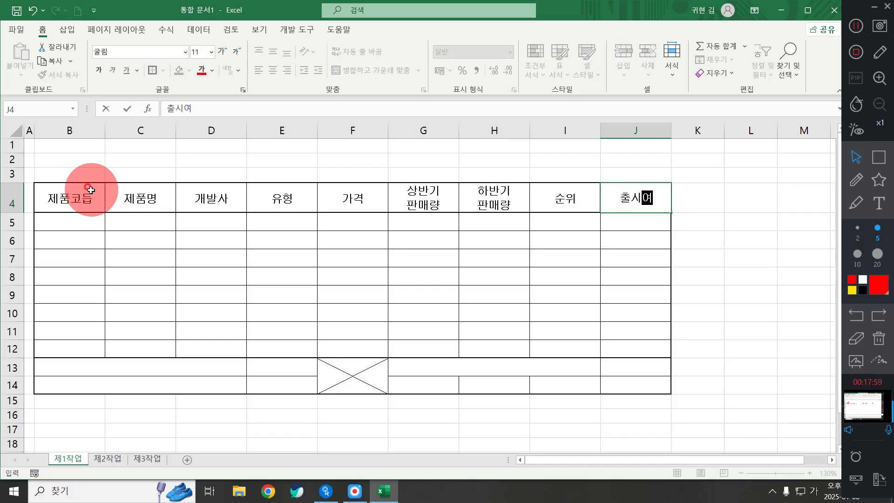
pyautogui.write('ㄴ도')
pyautogui.press('Return')
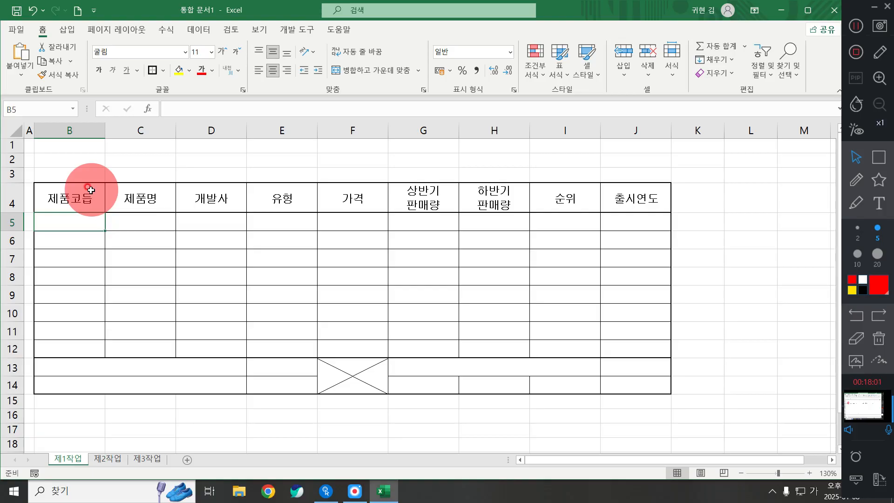
# Enter the product codes PSE2019, SCA2020, SAV2017 and SCC2021 in cells B5 through B8.
pyautogui.write('p')
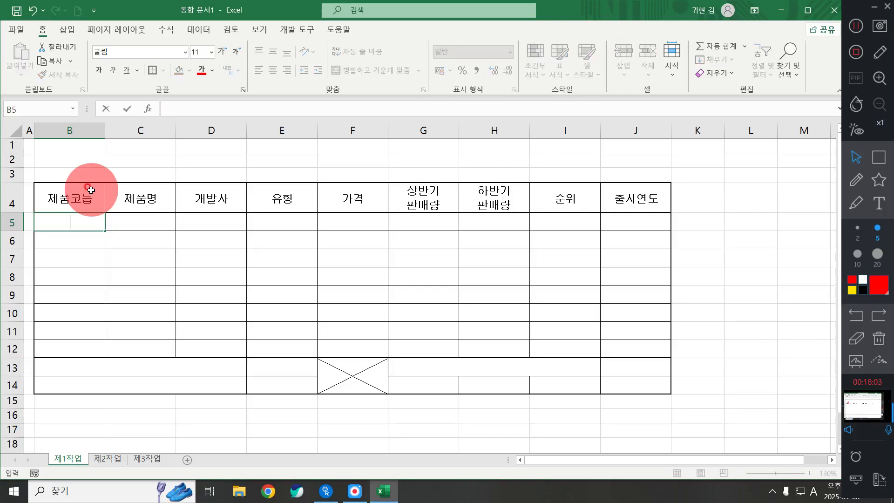
pyautogui.write('SE2019')
pyautogui.press('Return')
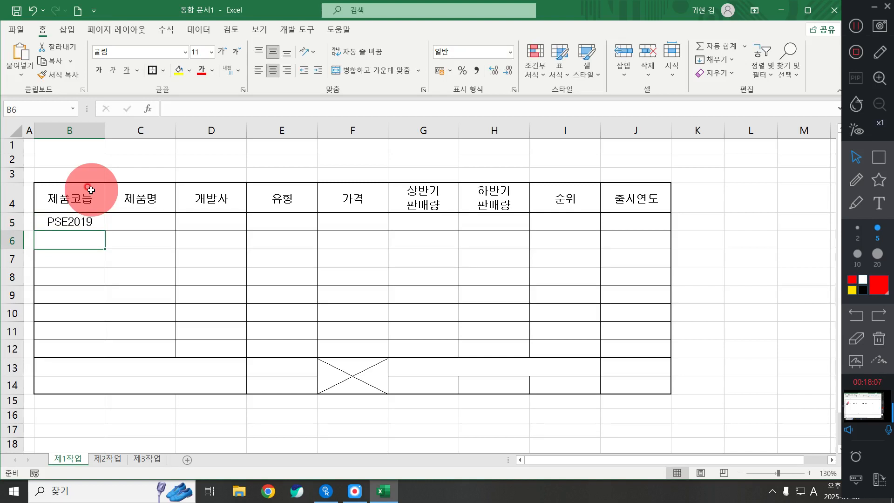
pyautogui.write('SCA2020')
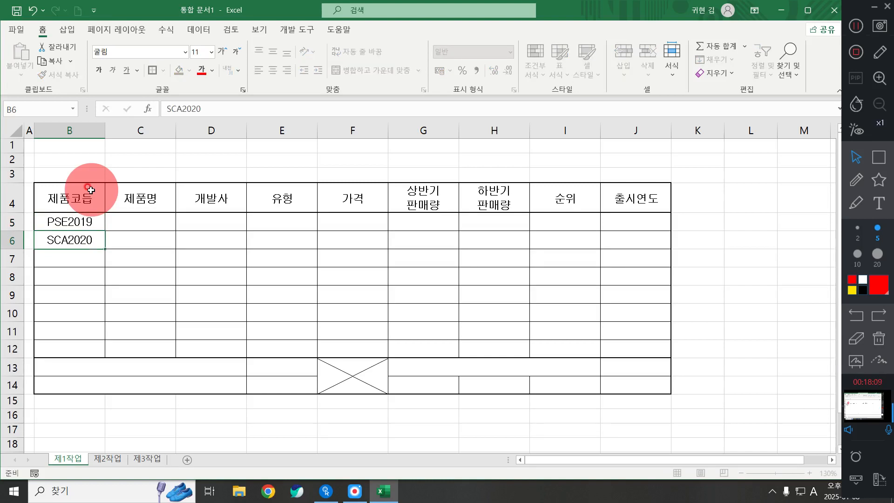
pyautogui.press('Return')
pyautogui.write('SVV2-1')
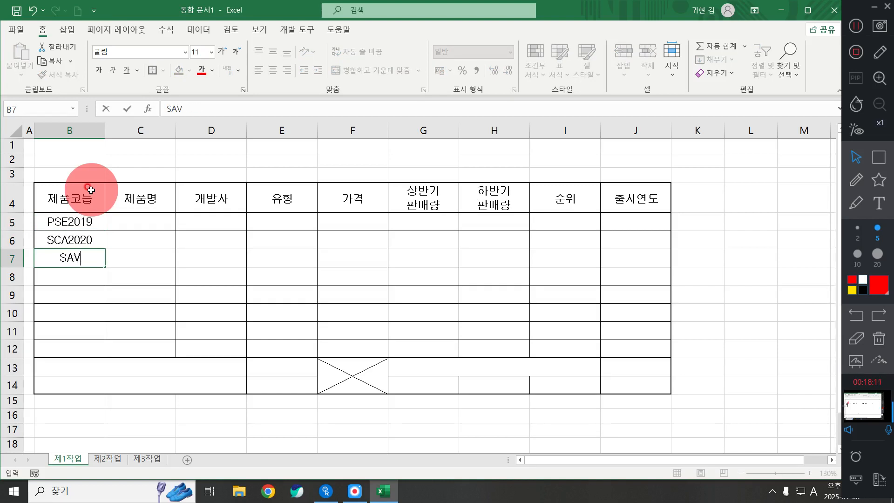
pyautogui.press('BackSpace')
pyautogui.press('BackSpace')
pyautogui.write('017')
pyautogui.press('Return')
pyautogui.write('2')
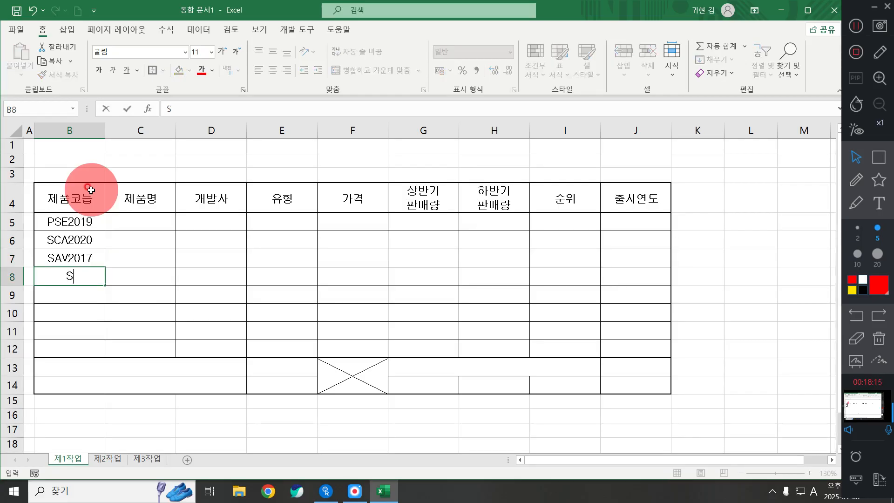
pyautogui.write('CC2021')
pyautogui.press('Return')
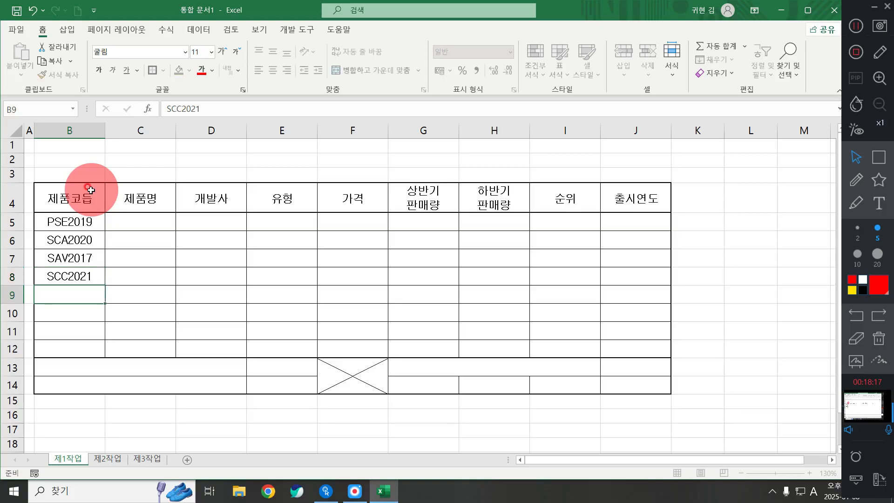
# Enter the product codes KAV2018, SCE2018, PSA2021 and SAB2019 in cells B9 through B12.
pyautogui.write('KAV201')
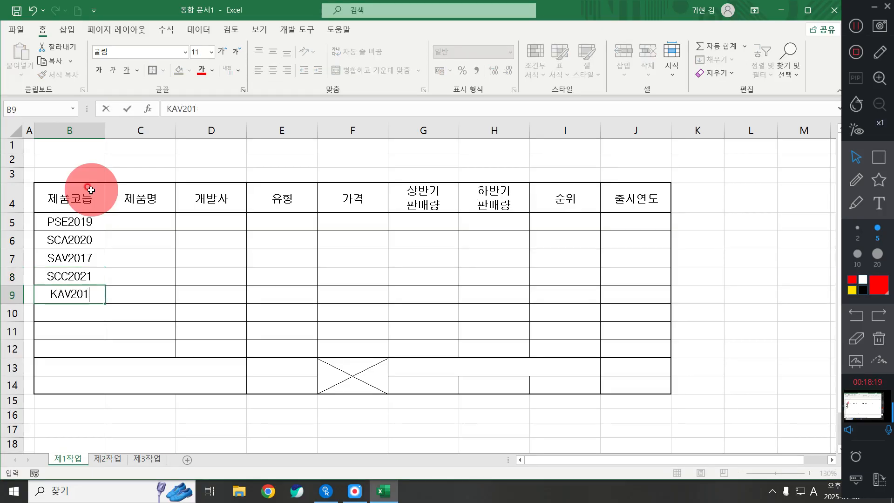
pyautogui.write('8')
pyautogui.press('Return')
pyautogui.write('SCE2018')
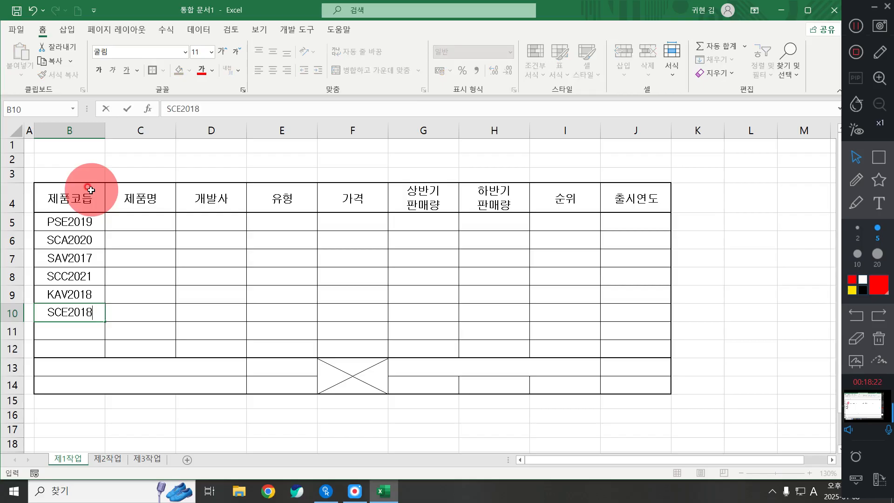
pyautogui.press('Return')
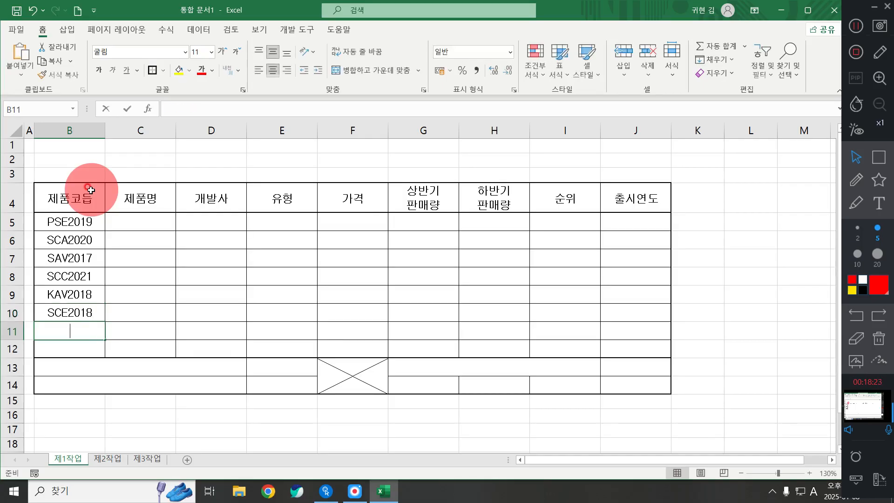
pyautogui.write('PSA2021')
pyautogui.press('Return')
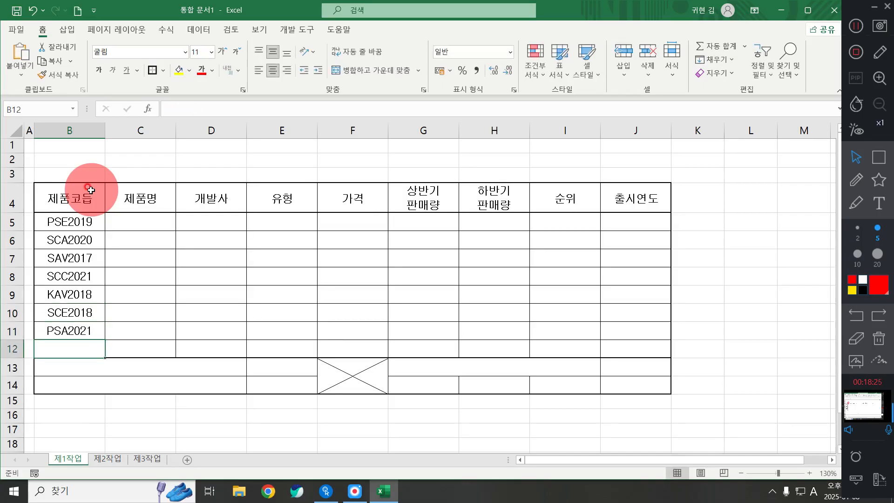
pyautogui.write('SAV')
pyautogui.press('Delete')
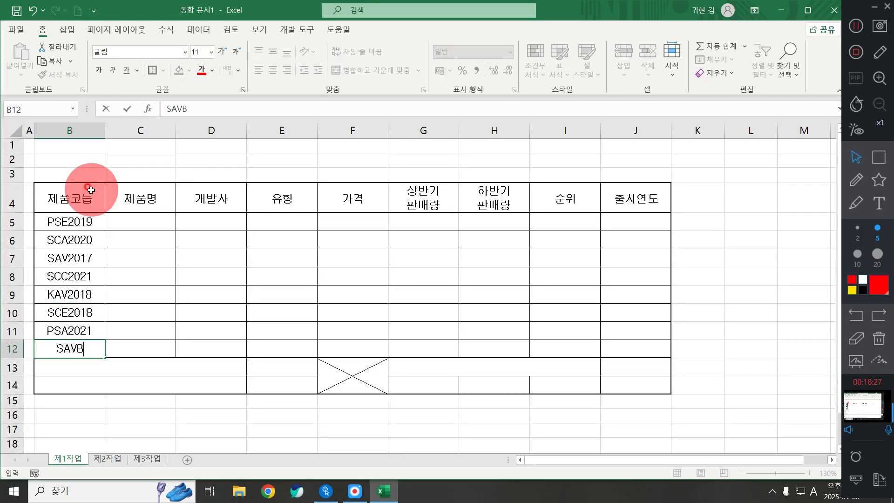
pyautogui.write('2019')
pyautogui.press('Return')
# Enter the product names 잠수함, 좀비5, 제로2 and 골프 in cells C5 through C8.
pyautogui.press('Right')
pyautogui.press('Up')
pyautogui.press('Up')
pyautogui.press('Up')
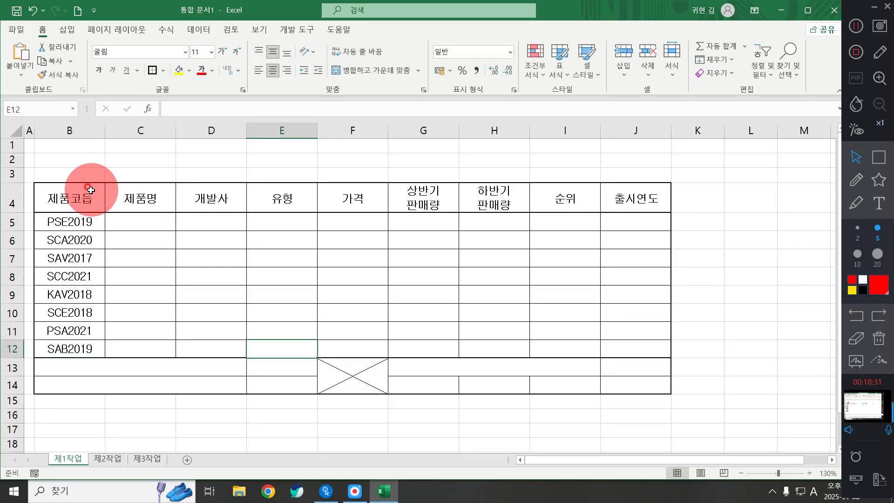
pyautogui.press('Left')
pyautogui.press('Up')
pyautogui.press('Up')
pyautogui.press('Up')
pyautogui.press('Left')
pyautogui.press('Up')
pyautogui.press('Up')
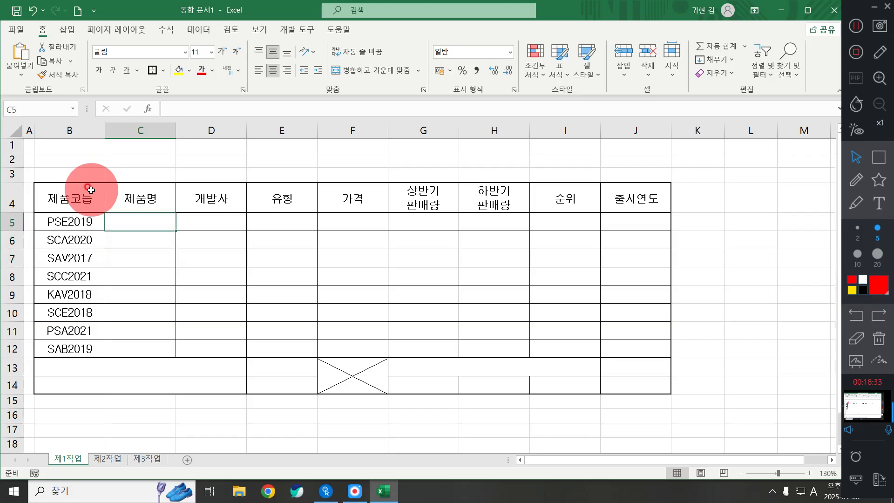
pyautogui.write('WKA')
pyautogui.press('BackSpace')
pyautogui.press('BackSpace')
pyautogui.press('BackSpace')
pyautogui.press('Hangul')
pyautogui.write('잠숨')
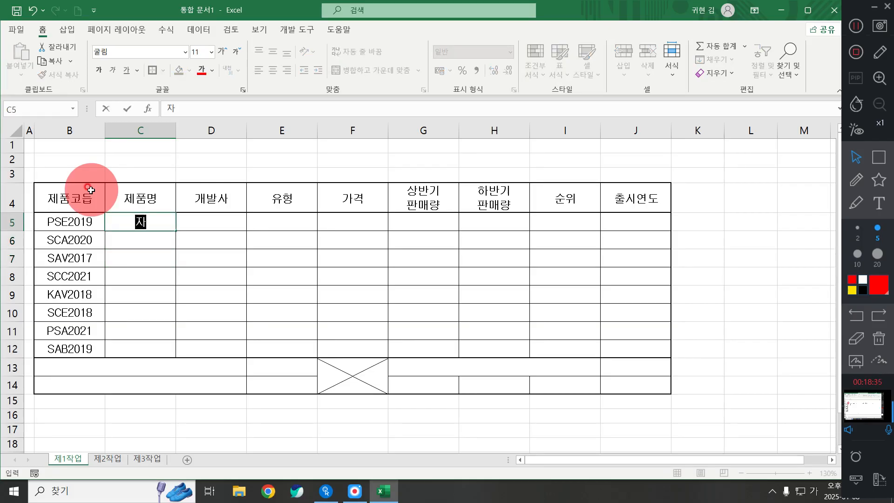
pyautogui.write('함')
pyautogui.press('Return')
pyautogui.write('좀')
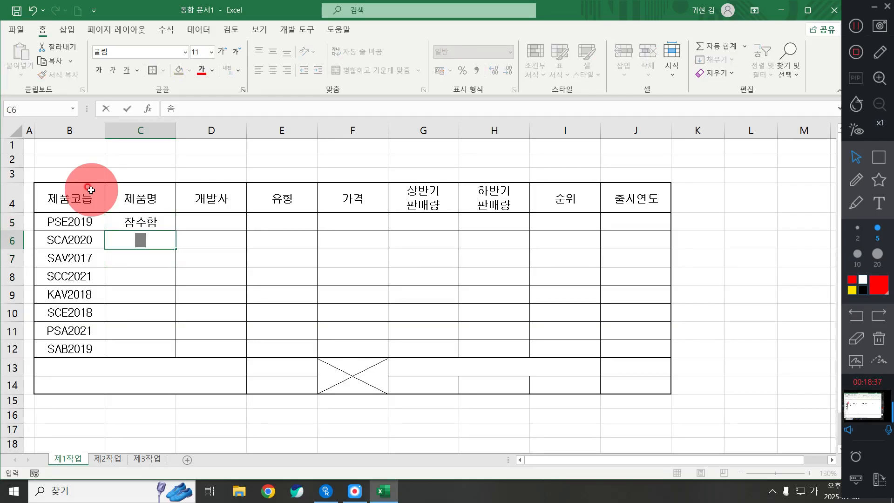
pyautogui.write('비5')
pyautogui.press('Return')
pyautogui.write('제로2')
pyautogui.press('Return')
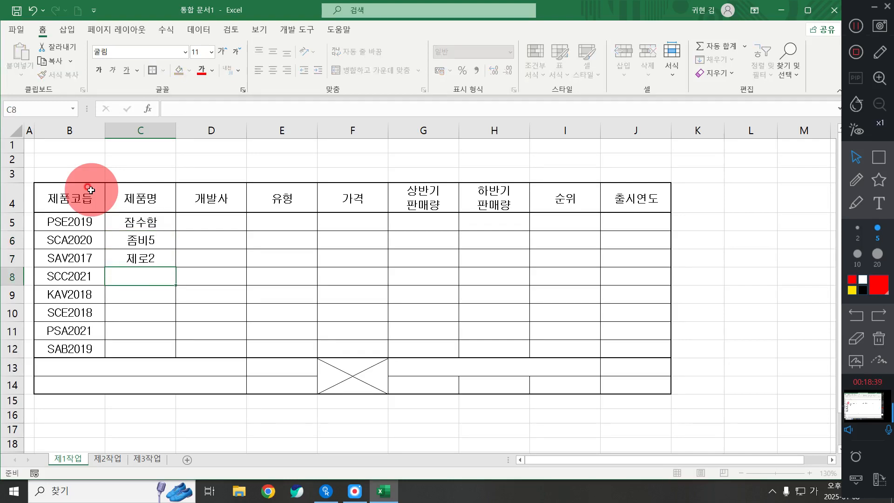
pyautogui.write('곶프')
pyautogui.press('Return')
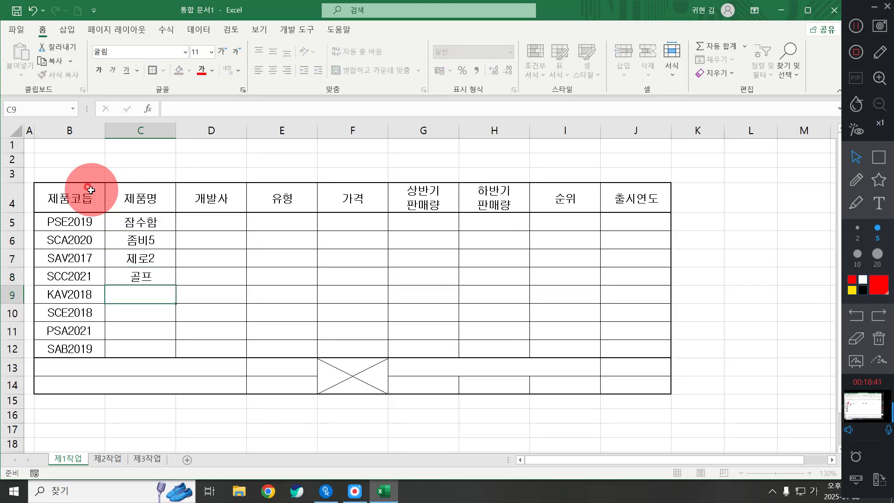
# Enter the product names 풋볼, 릴리 스토리, 다나의 눈 and 아소의 나라 in cells C9 through C12.
pyautogui.write('풋볼')
pyautogui.press('Return')
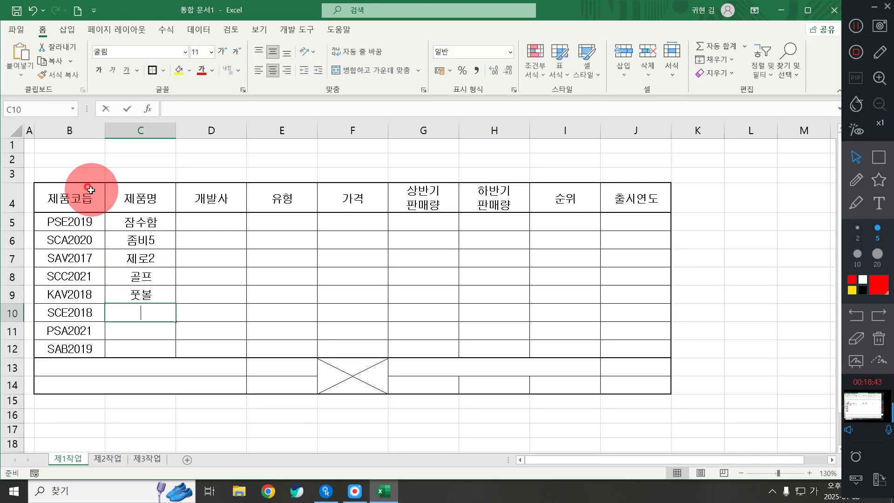
pyautogui.write('릴ㄹ리 스토리')
pyautogui.press('Return')
pyautogui.write('다나의 ㄴ')
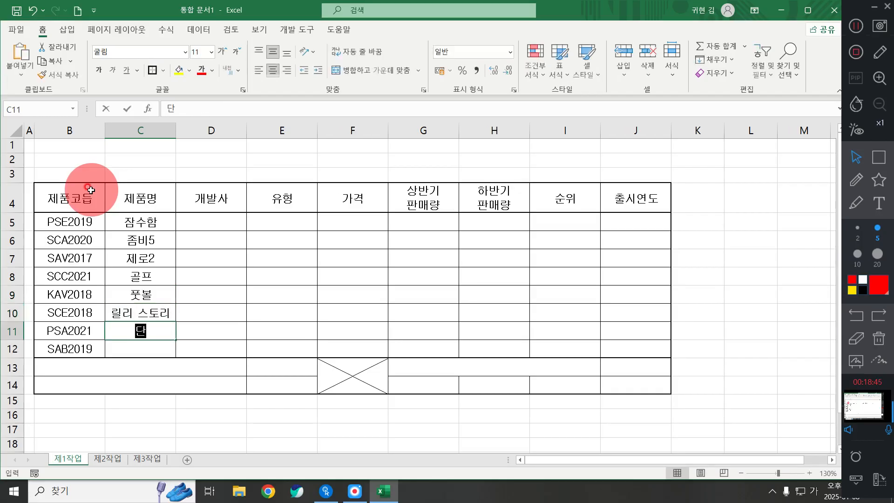
pyautogui.write('눈')
pyautogui.press('Return')
pyautogui.write('아소의 나라')
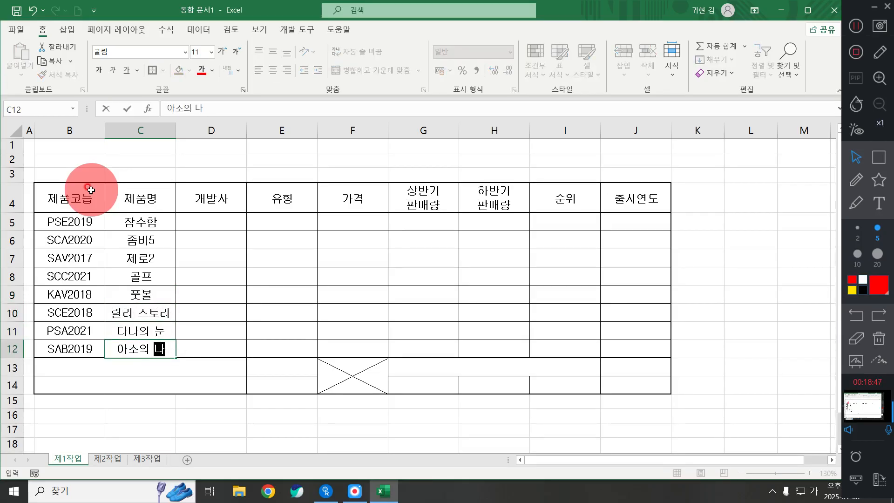
pyautogui.press('Return')
# Enter the summary labels 소리아 제품의 평균 가격 in merged cell B13 and 최대 하반기 판매량 in merged cell B14.
pyautogui.write('소리아 제품으')
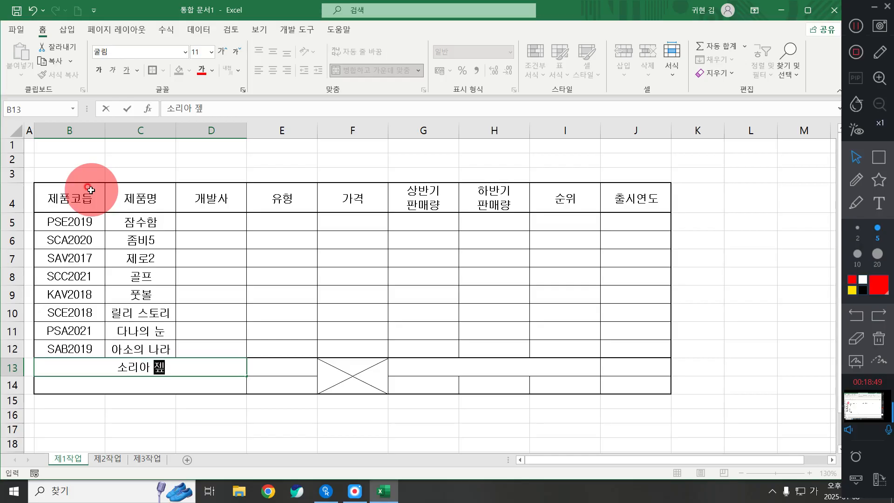
pyautogui.write('의 평균 가격')
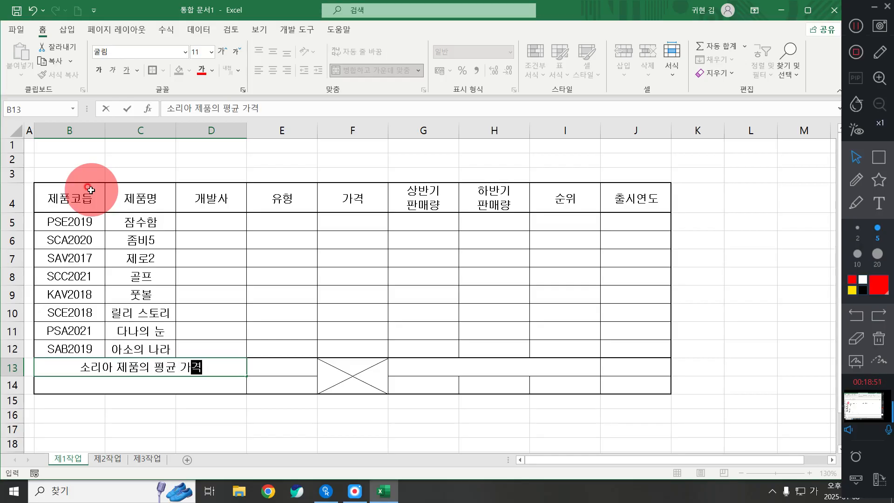
pyautogui.press('Return')
pyautogui.write('최대 하')
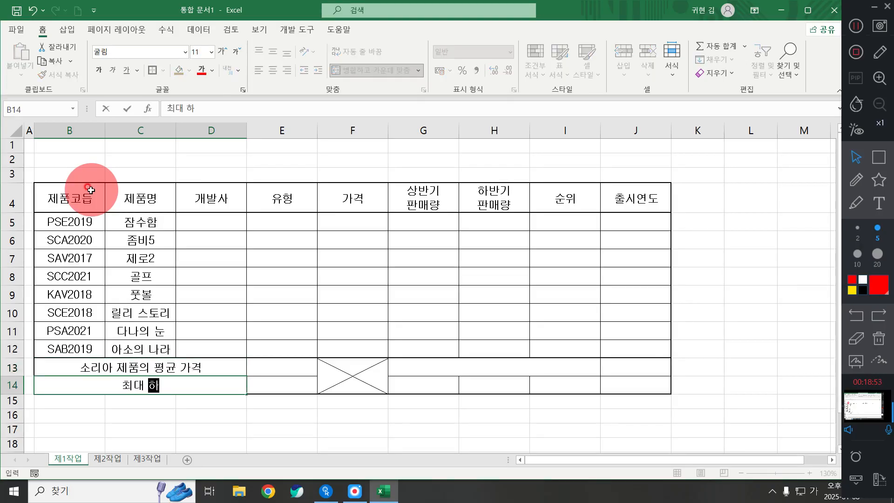
pyautogui.write('반ㄱ기 판매량')
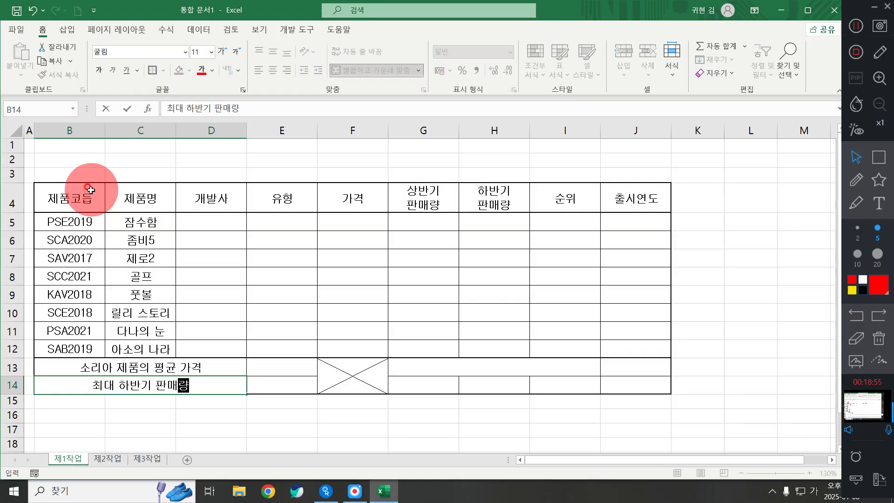
pyautogui.press('Right')
# Fill the 개발사 cells D5 through D8 with 아람, 지성소프트, 지성소프트 and 아람.
pyautogui.press('Up')
pyautogui.press('Up')
pyautogui.press('Up')
pyautogui.press('Left')
pyautogui.press('Up')
pyautogui.press('Up')
pyautogui.press('Up')
pyautogui.press('Up')
pyautogui.press('Up')
pyautogui.press('Up')
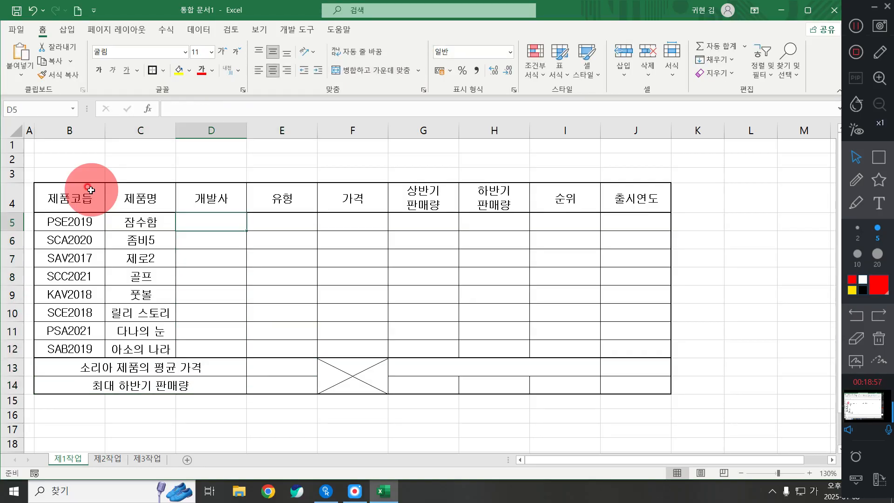
pyautogui.write('아람')
pyautogui.press('Return')
pyautogui.write('지성')
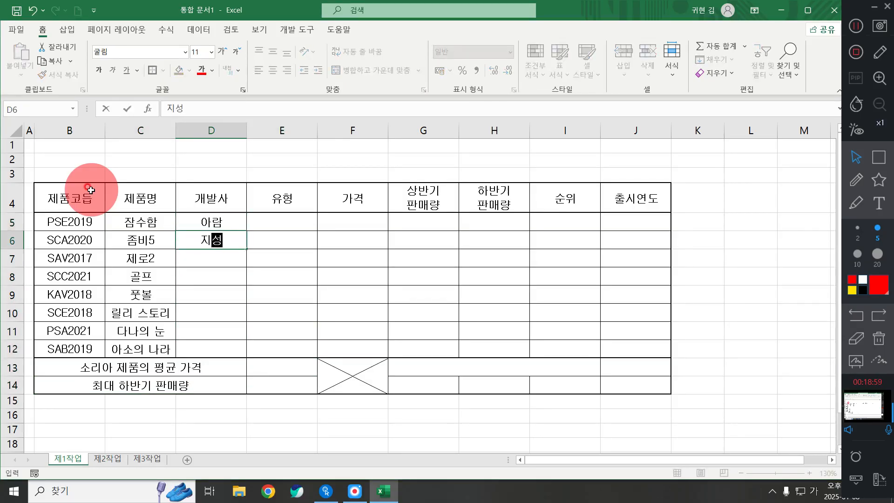
pyautogui.write('솦프트')
pyautogui.press('Return')
pyautogui.write('지성소프트')
pyautogui.press('Return')
pyautogui.write('아람')
pyautogui.press('Return')
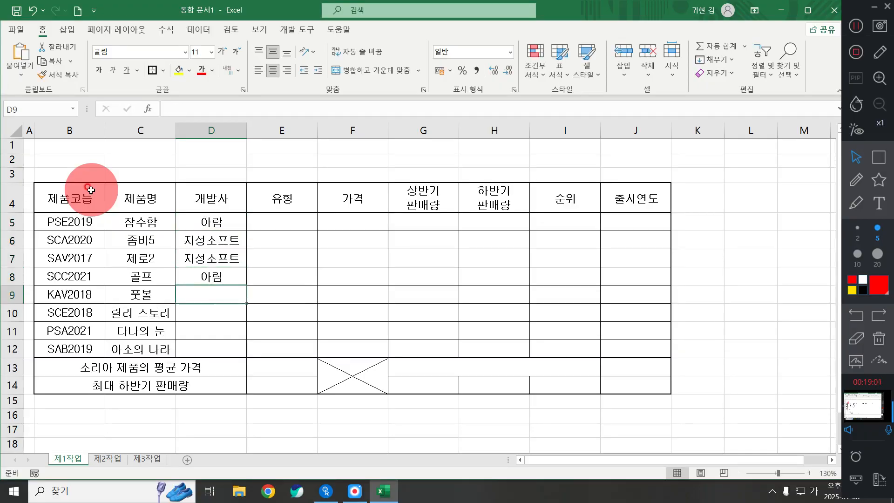
# Fill the 개발사 cells D9 through D12 with 지성소프트, followed by 소리아 three times.
pyautogui.write('지성소프트')
pyautogui.press('Return')
pyautogui.write('소리아')
pyautogui.press('Return')
pyautogui.write('소리아')
pyautogui.press('Return')
pyautogui.write('소리아')
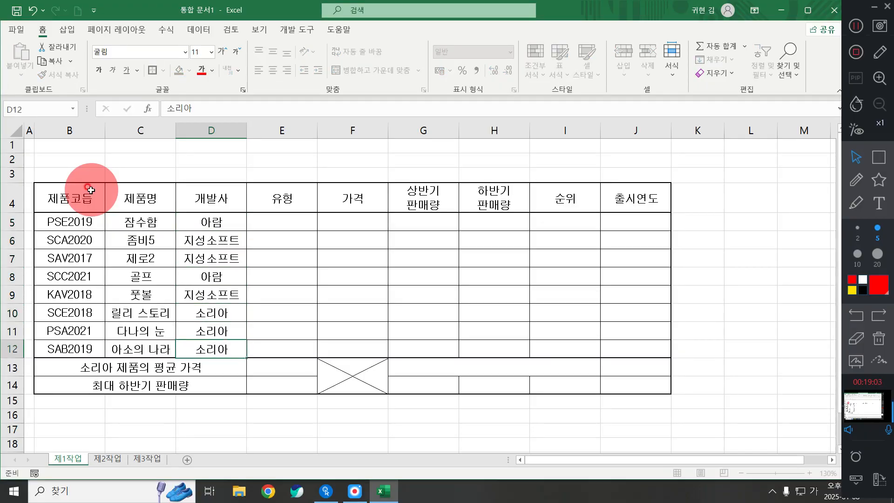
pyautogui.press('Return')
# Fill the 유형 cells E5 through E8 with 액션, 액션, 어드벤처 and 스포츠.
pyautogui.press('Right')
pyautogui.press('Up')
pyautogui.press('Up')
pyautogui.press('Left')
pyautogui.press('Up')
pyautogui.press('Up')
pyautogui.press('Right')
pyautogui.press('Up')
pyautogui.press('Up')
pyautogui.press('Up')
pyautogui.press('Up')
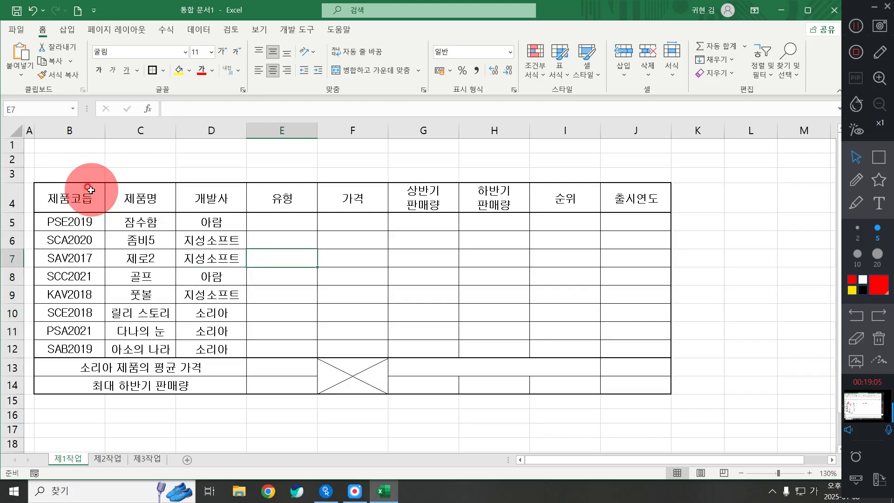
pyautogui.write('액션')
pyautogui.press('Return')
pyautogui.write('액션')
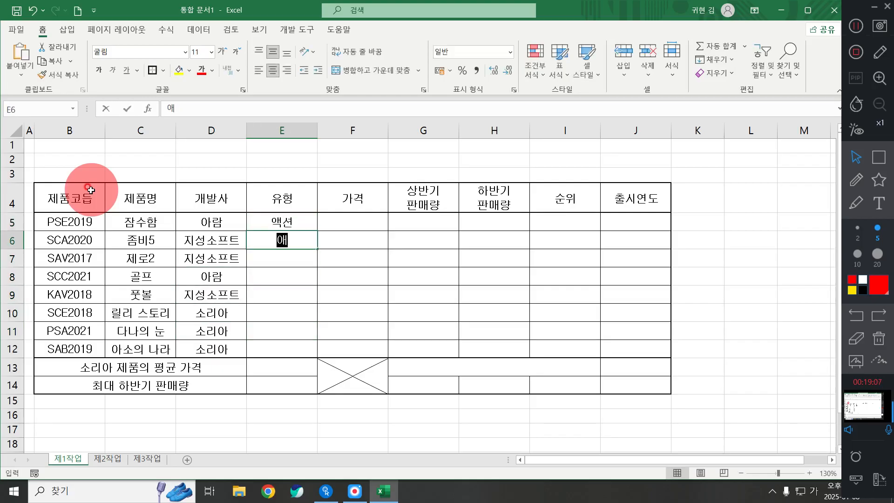
pyautogui.press('Return')
pyautogui.press('BackSpace')
pyautogui.write('어드벤처')
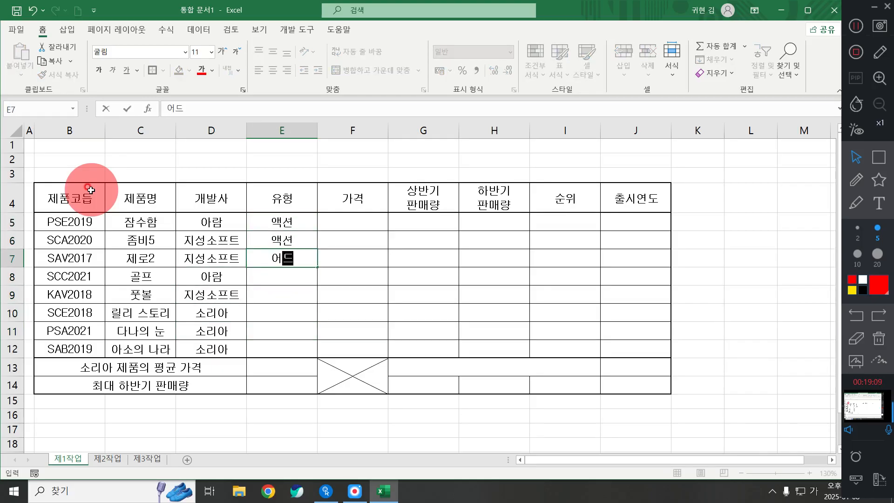
pyautogui.press('Return')
pyautogui.write('스포츠')
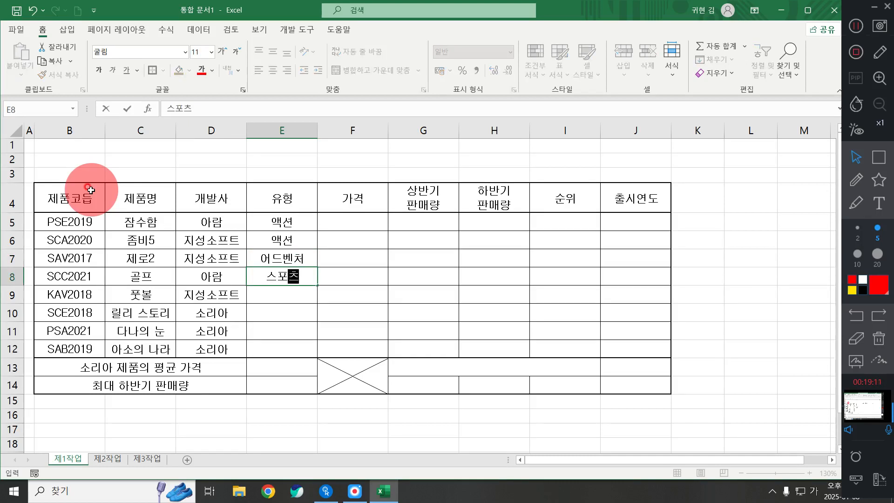
pyautogui.press('Return')
# Fill the 유형 cells E9 through E12 with 스포츠, 액션, 어드벤처 and 어드벤처.
pyautogui.write('스포츠')
pyautogui.press('Return')
pyautogui.write('액션')
pyautogui.press('Return')
pyautogui.write('어드벤처')
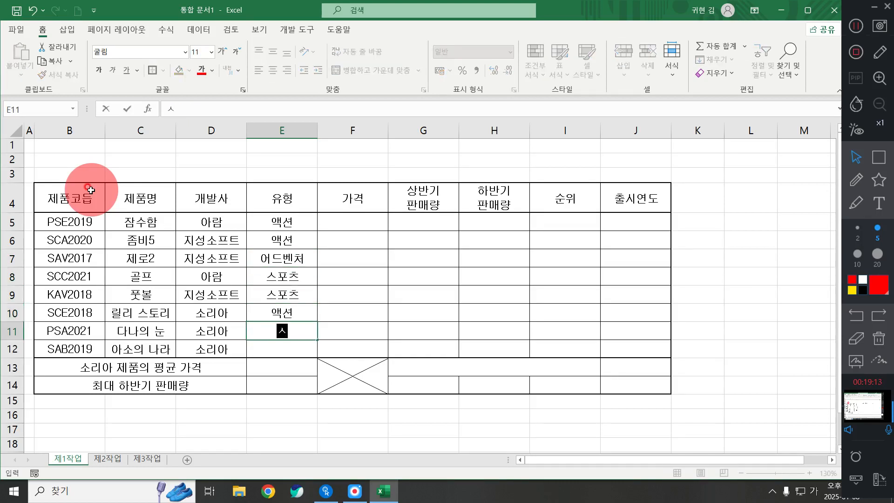
pyautogui.press('Return')
pyautogui.write('어드벤처')
pyautogui.press('Tab')
pyautogui.press('Up')
pyautogui.press('Up')
pyautogui.press('Up')
pyautogui.press('Up')
pyautogui.press('Up')
pyautogui.press('Up')
pyautogui.press('Up')
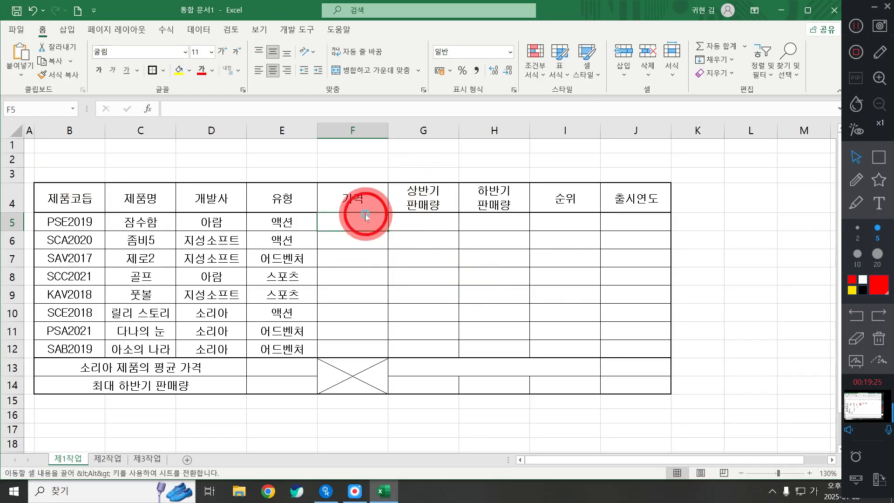
pyautogui.moveTo(359, 219)
pyautogui.mouseDown()
pyautogui.moveTo(493, 303)
pyautogui.moveTo(487, 343)
pyautogui.moveTo(495, 354)
pyautogui.mouseUp()
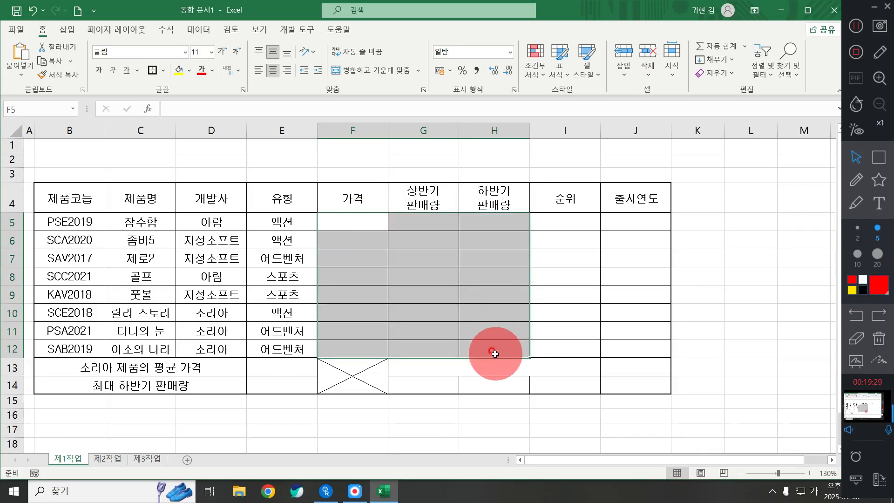
pyautogui.write('3')
pyautogui.press('Down')
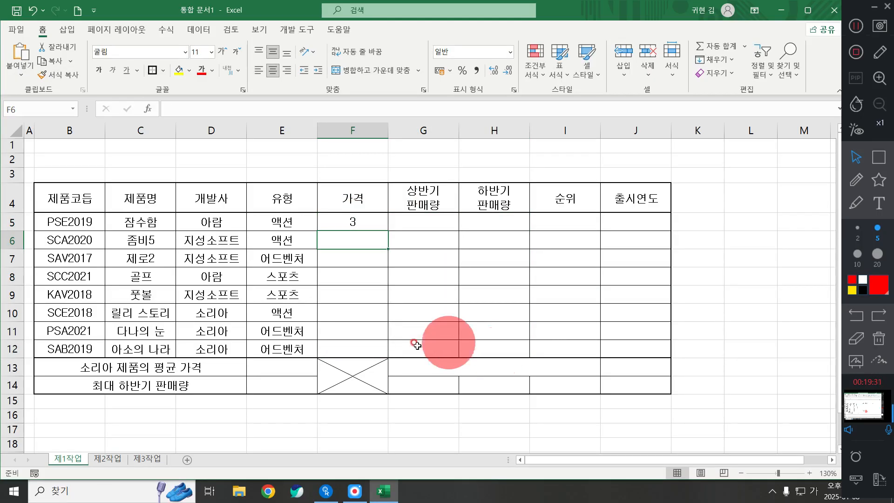
# Select F5:H12 and fill the 가격 cells F5 through F8 with 32700, 28400, 32700 and 30500.
pyautogui.moveTo(362, 225)
pyautogui.mouseDown()
pyautogui.moveTo(405, 255)
pyautogui.moveTo(478, 344)
pyautogui.mouseUp()
pyautogui.write('32')
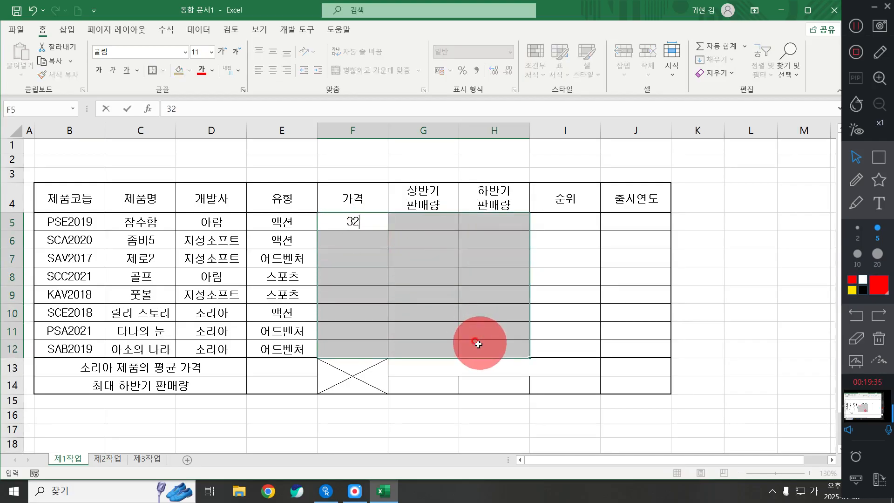
pyautogui.write('700')
pyautogui.press('Return')
pyautogui.write('28400')
pyautogui.press('Return')
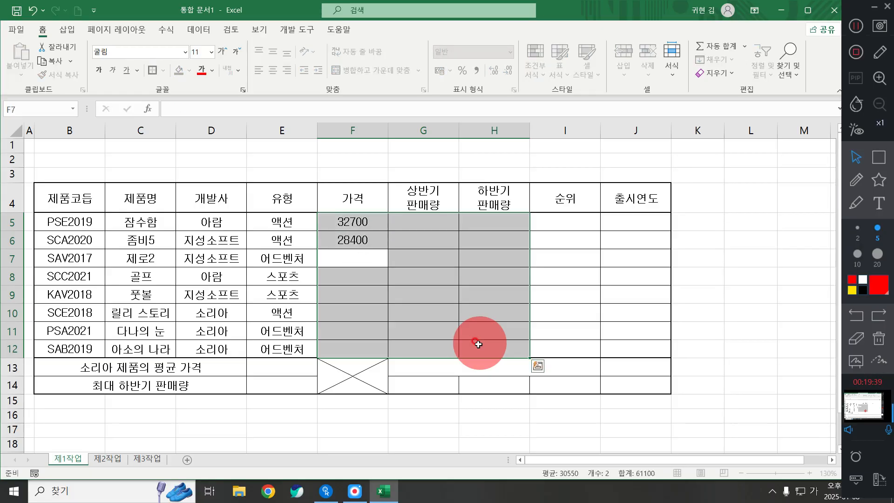
pyautogui.write('32700')
pyautogui.press('Return')
pyautogui.write('30500')
pyautogui.press('Return')
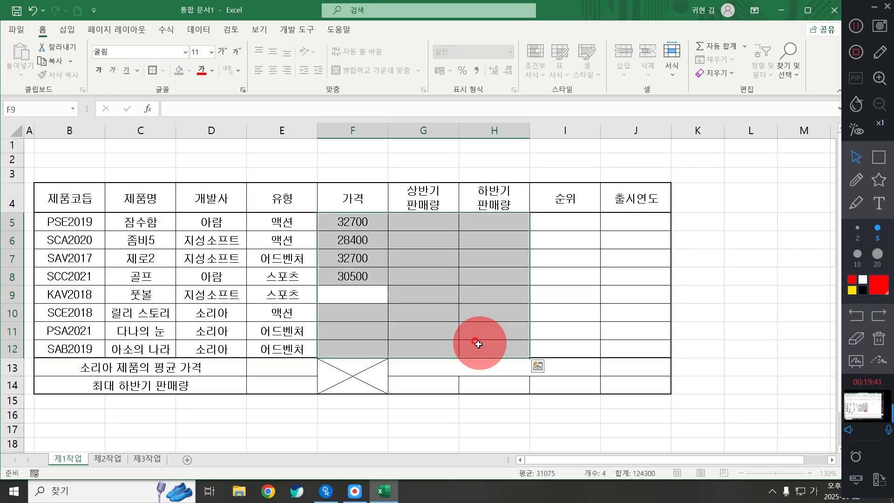
# Fill the 가격 cells F9 through F12 with 34900, 32600, 285400 and 28400.
pyautogui.write('34900')
pyautogui.press('Return')
pyautogui.write('32600')
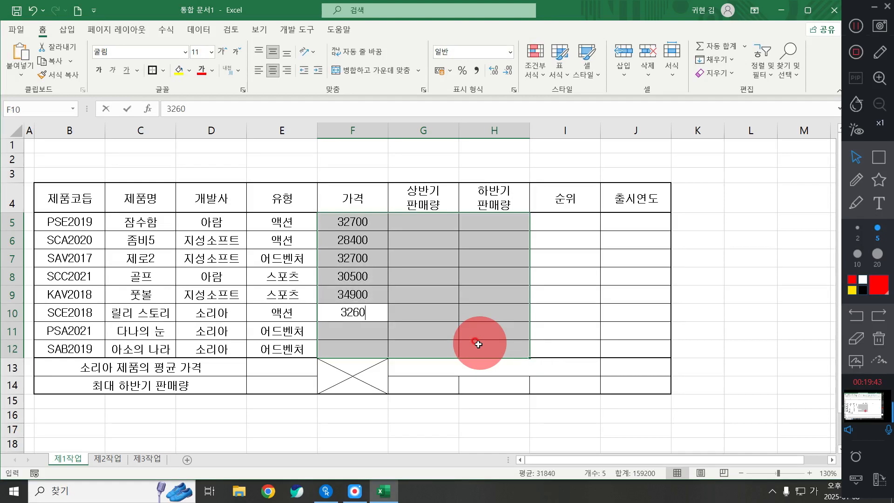
pyautogui.press('Return')
pyautogui.write('285400')
pyautogui.press('Return')
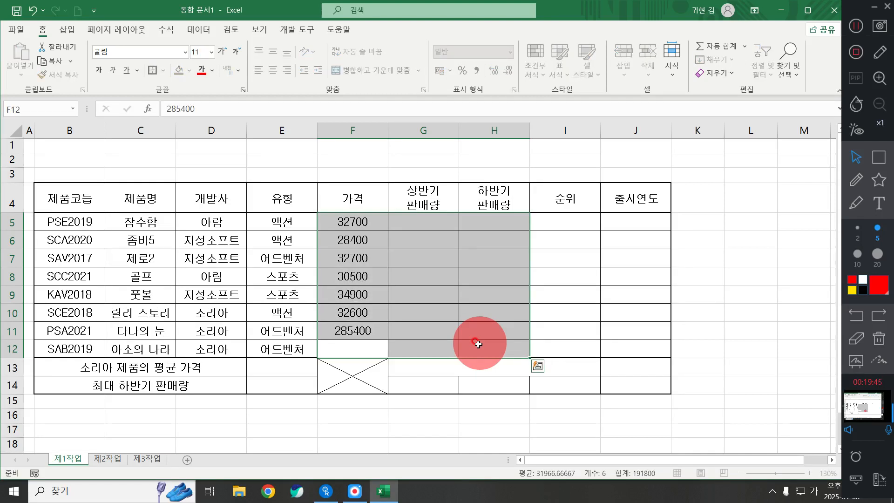
pyautogui.write('28400')
pyautogui.press('Return')
# Fill the 상반기 판매량 cells G5 through G8 with 6820, 4852, 4501 and 4782.
pyautogui.write('6820')
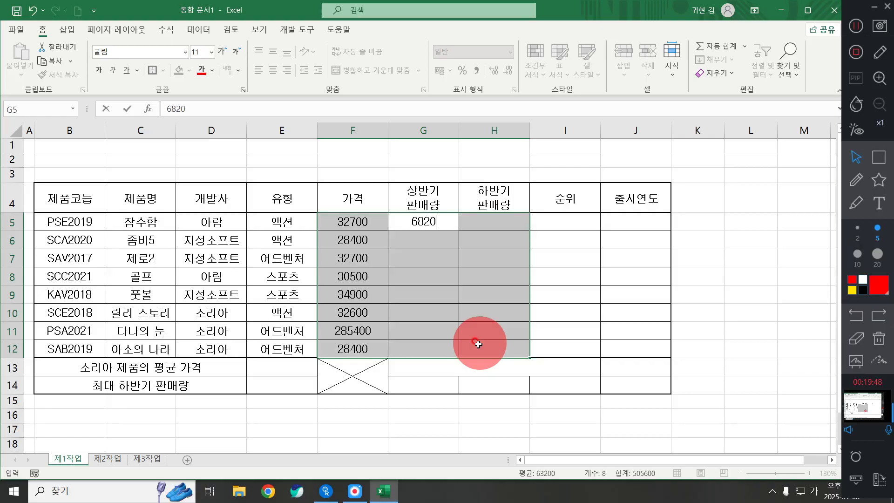
pyautogui.press('Return')
pyautogui.write('4852')
pyautogui.press('Return')
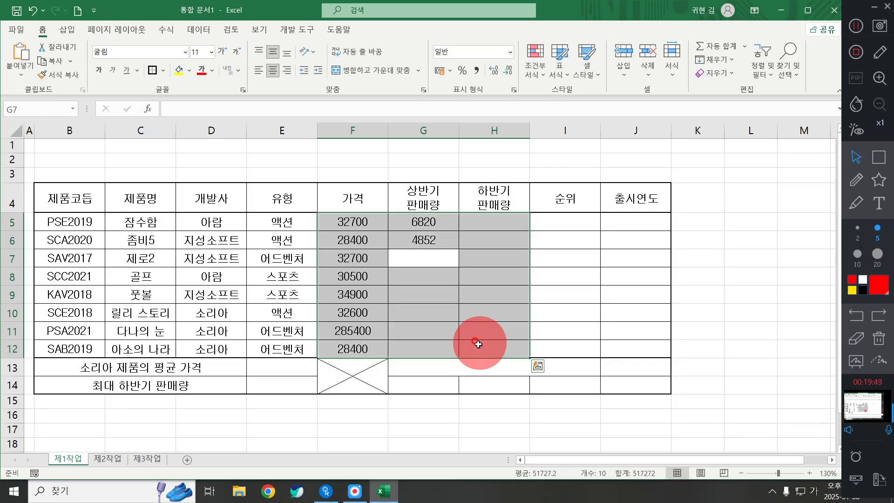
pyautogui.write('4501')
pyautogui.press('Return')
pyautogui.write('478')
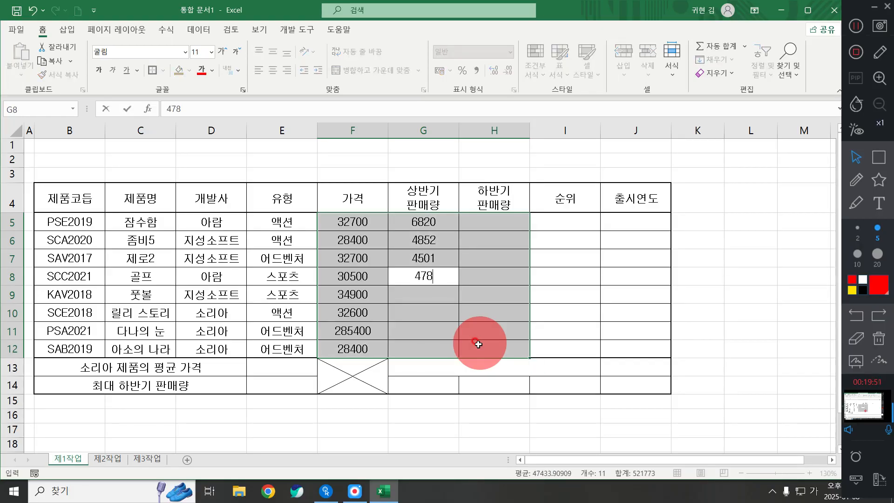
pyautogui.write('2')
pyautogui.press('Return')
# Fill the 상반기 판매량 cells G9 through G12 with 4890, 2570, 3570 and 2780.
pyautogui.write('4890')
pyautogui.press('Return')
pyautogui.write('2570')
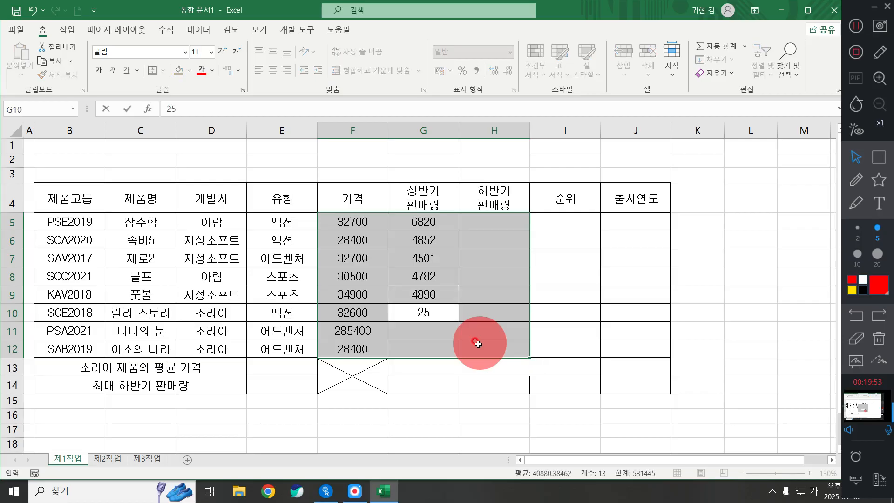
pyautogui.press('Return')
pyautogui.write('3570')
pyautogui.press('Return')
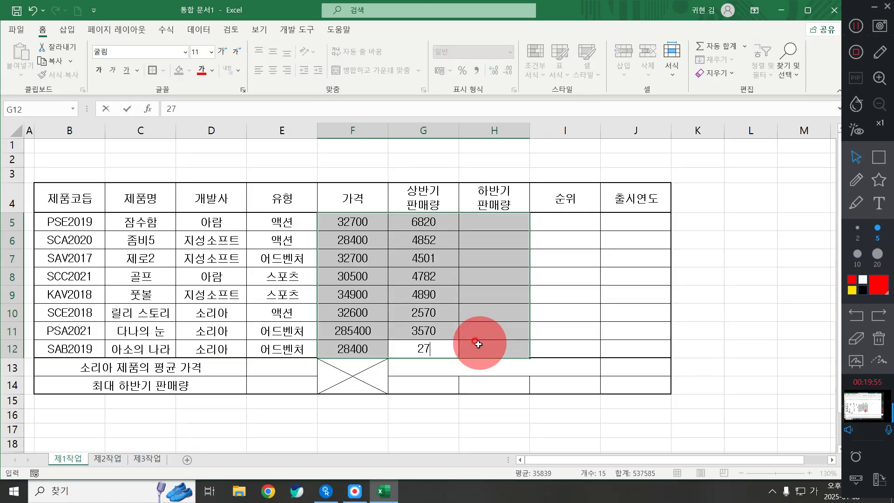
pyautogui.write('2780')
pyautogui.press('Return')
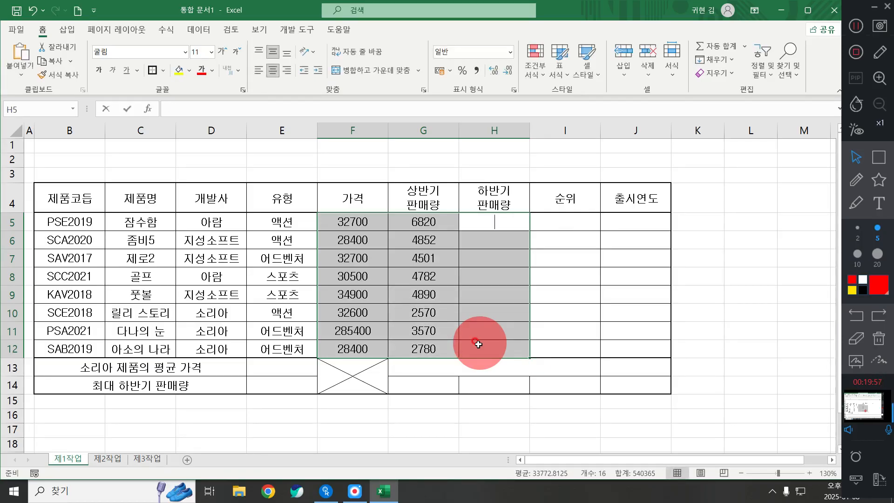
# Fill the 하반기 판매량 cells H5 through H8 with 7520, 5180, 3870 and 4820.
pyautogui.write('7520')
pyautogui.press('Return')
pyautogui.write('5180')
pyautogui.press('Return')
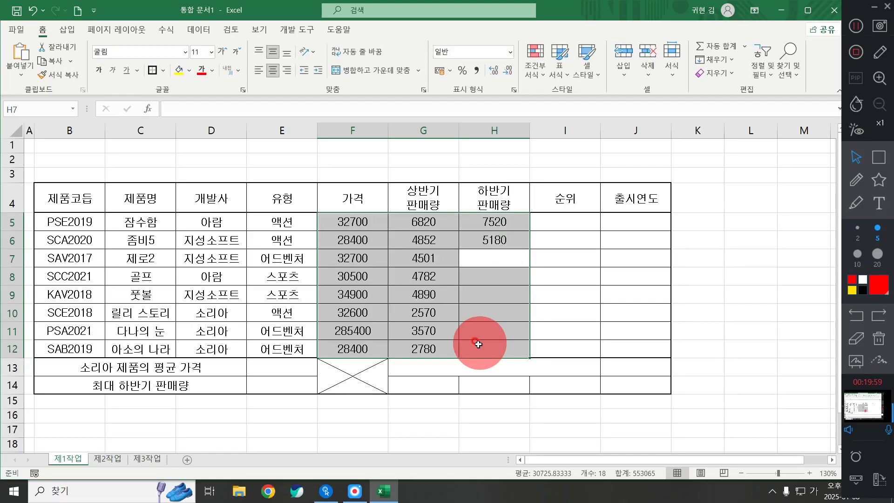
pyautogui.write('3870')
pyautogui.press('Return')
pyautogui.write('4820')
pyautogui.press('Return')
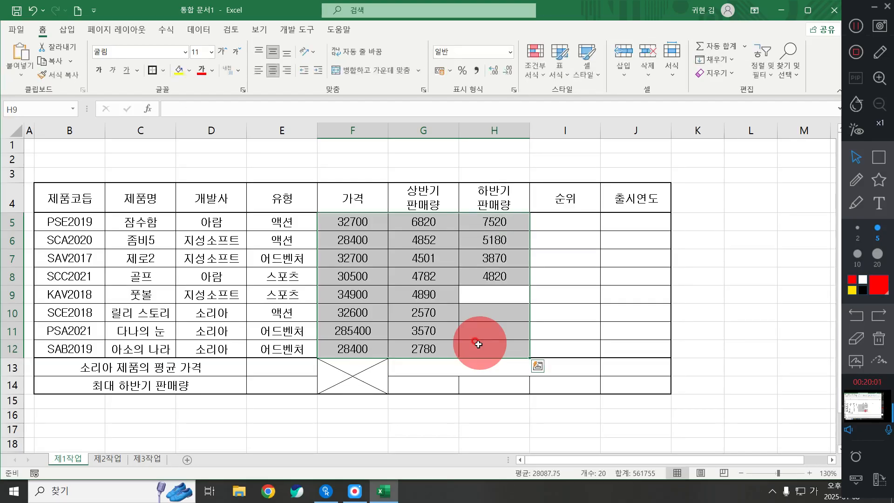
# Fill the 하반기 판매량 cells H9 through H12 with 7510, 2500, 37490 and 2450.
pyautogui.write('7')
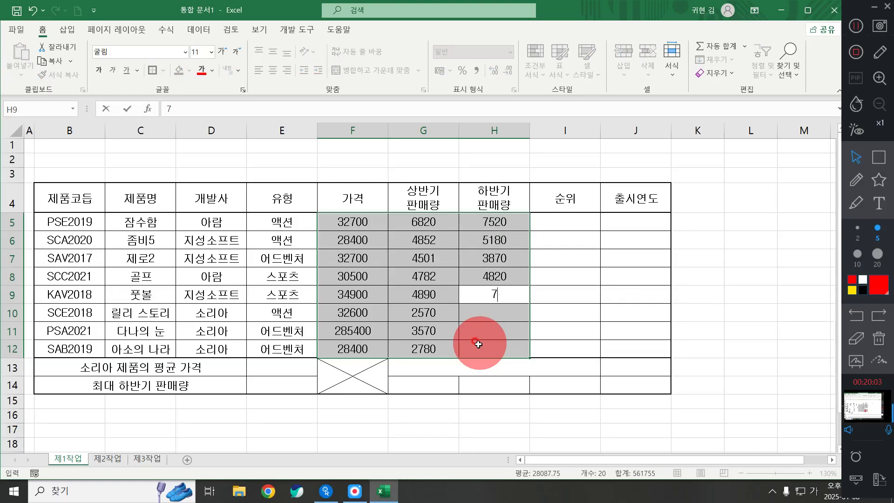
pyautogui.write('45510')
pyautogui.press('Return')
pyautogui.write('25')
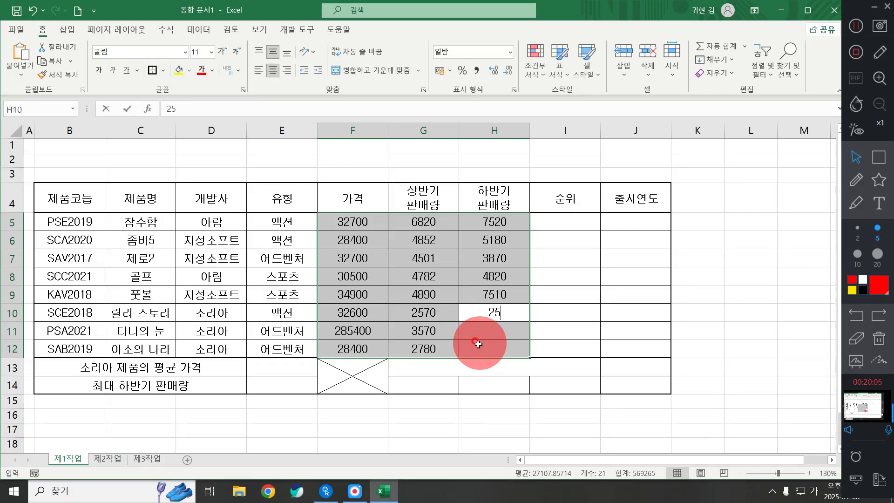
pyautogui.write('00')
pyautogui.press('Return')
pyautogui.write('37490')
pyautogui.press('Return')
pyautogui.write('2')
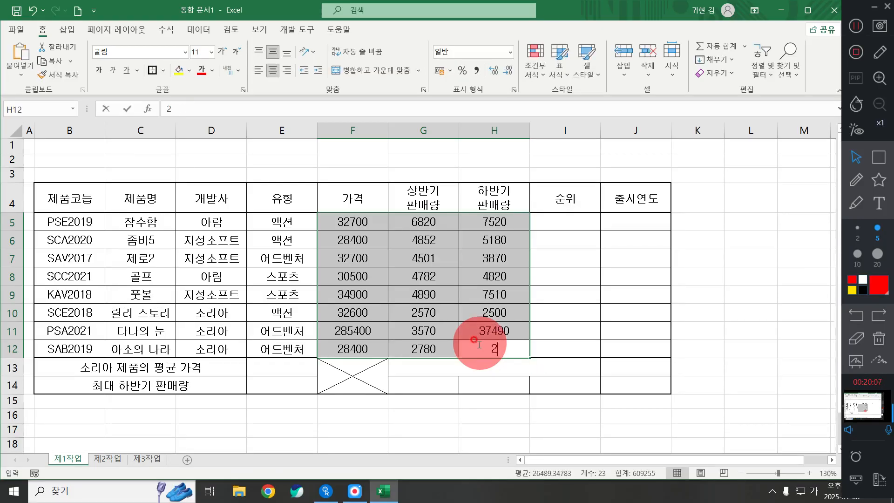
pyautogui.write('450')
pyautogui.press('Return')
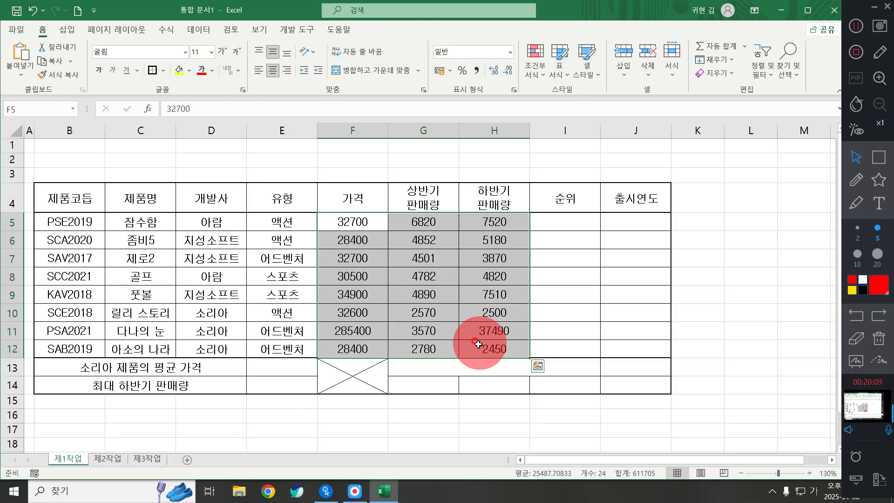
# Step backwards through the selected range F5:H12 to review the entered sales figures.
pyautogui.hotkey('shift', 'Return')
pyautogui.hotkey('shift', 'Return')
pyautogui.hotkey('shift', 'Return')
pyautogui.hotkey('shift', 'Return')
pyautogui.hotkey('shift', 'Return')
pyautogui.hotkey('shift', 'Return')
pyautogui.hotkey('shift', 'Return')
pyautogui.hotkey('shift', 'Return')
pyautogui.hotkey('shift', 'Return')
pyautogui.hotkey('shift', 'Return')
pyautogui.hotkey('shift', 'Return')
pyautogui.hotkey('shift', 'Return')
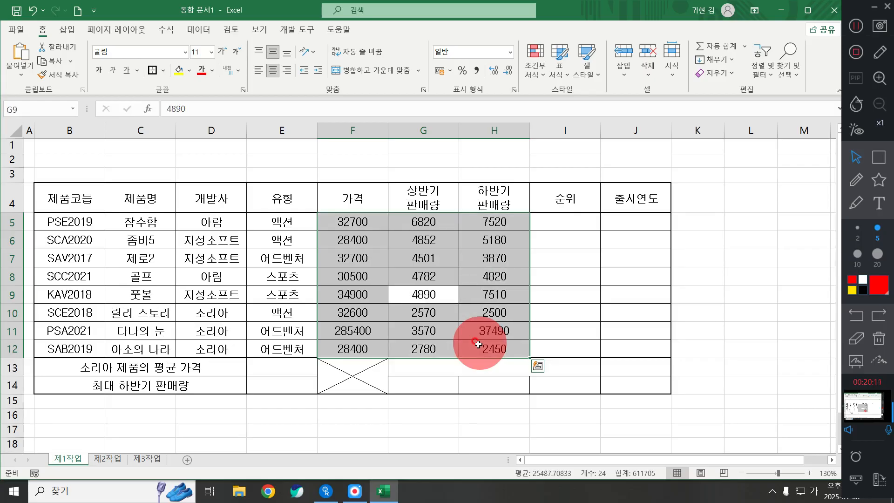
# Correct the 하반기 판매량 of 다나의 눈 in H11 to 3790.
pyautogui.click(495, 330)
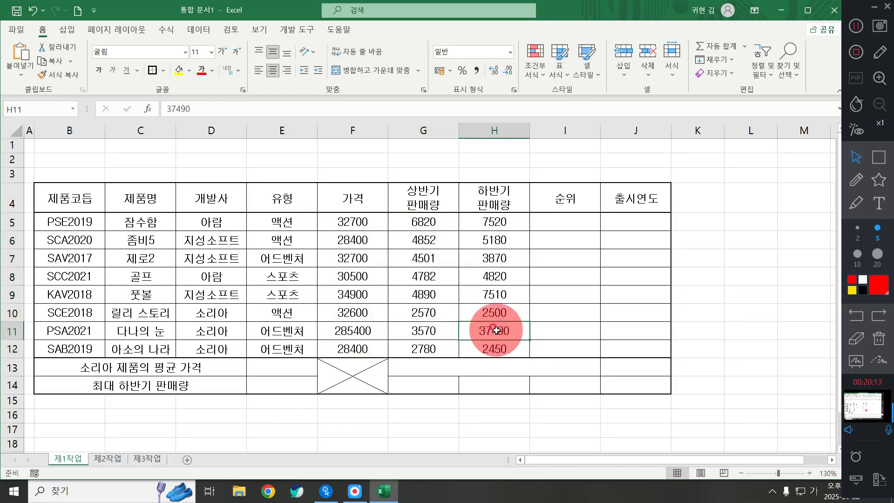
pyautogui.doubleClick(496, 330)
pyautogui.press('BackSpace')
pyautogui.press('Return')
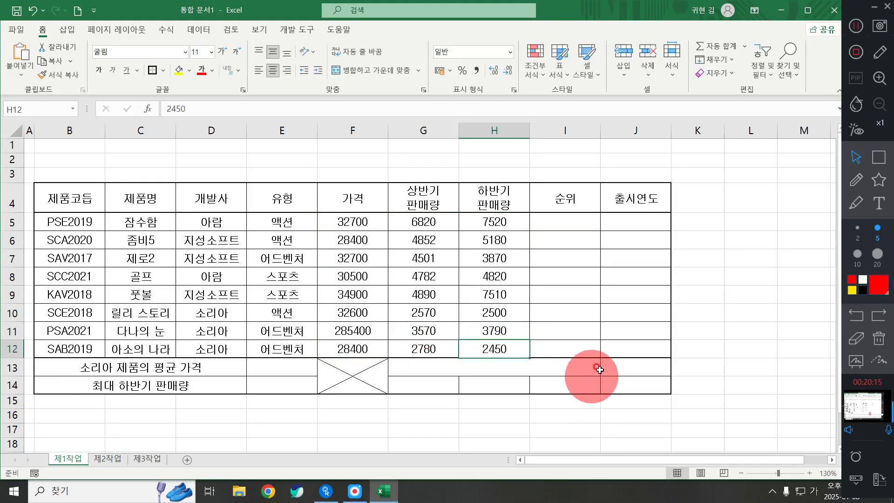
# Enter the label 아람 지품의 총 상반기 판매량 in the merged cell G13:I13.
pyautogui.click(600, 369)
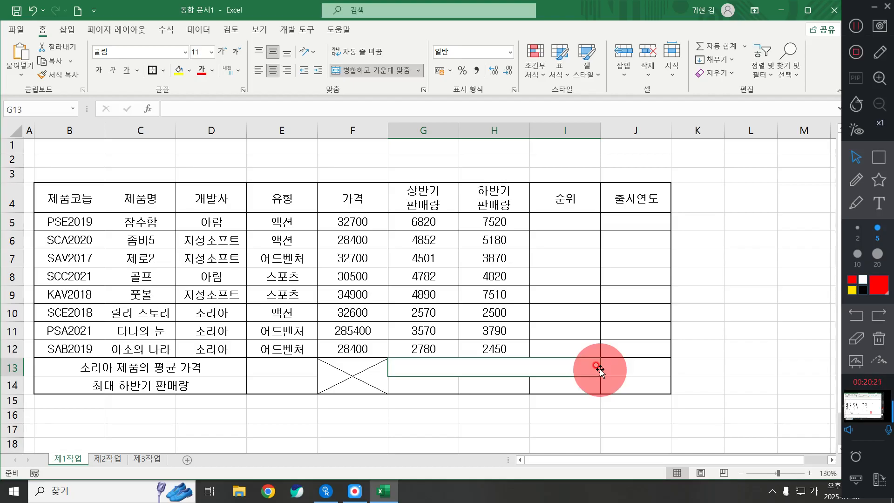
pyautogui.write('아람 지품으')
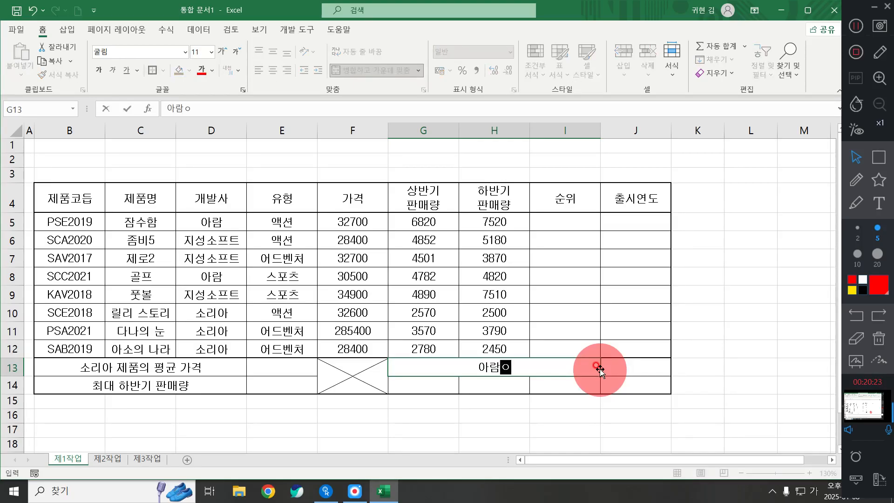
pyautogui.write('의 총 ')
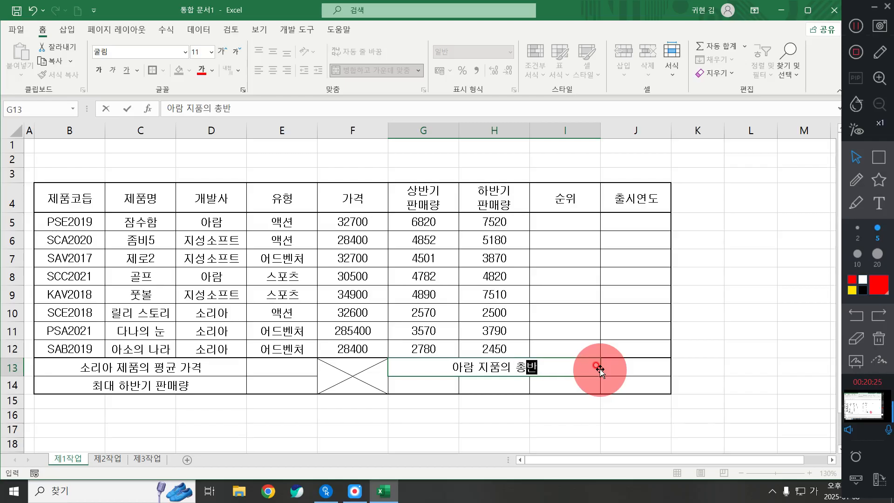
pyautogui.write('상반기 판매량')
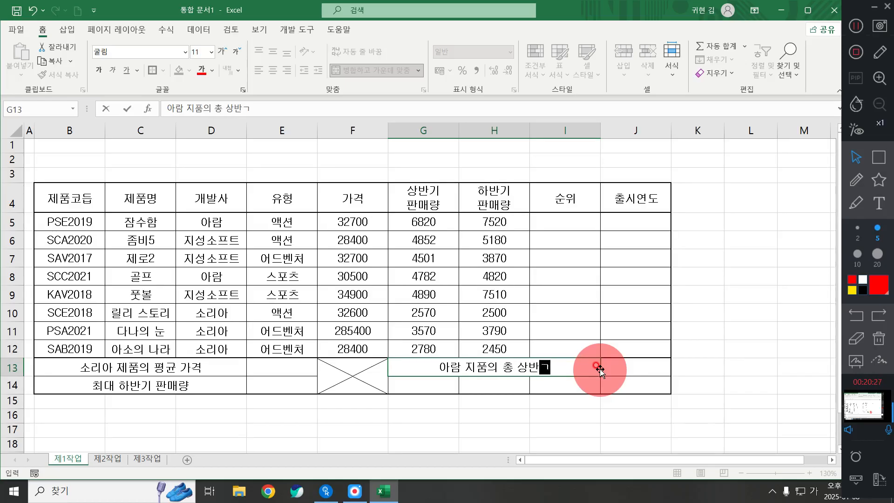
pyautogui.press('Return')
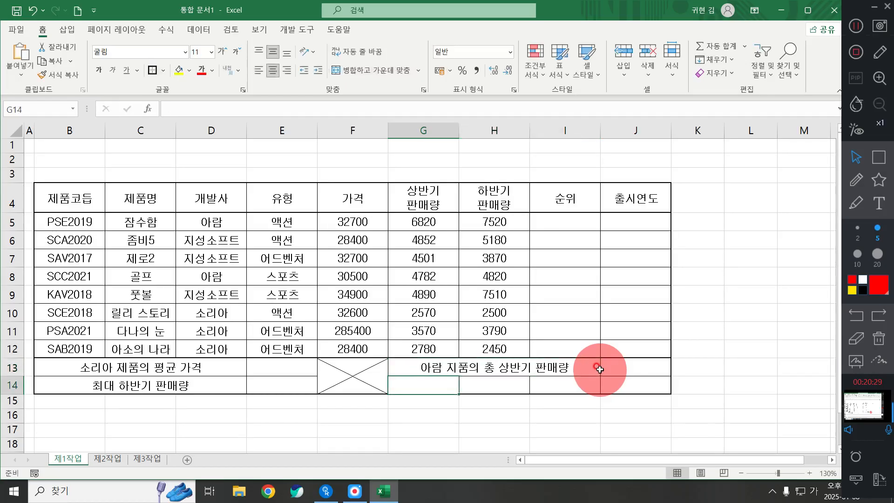
# Enter the label 제품명 in G14 and the label 가격 in I14.
pyautogui.write('제품명')
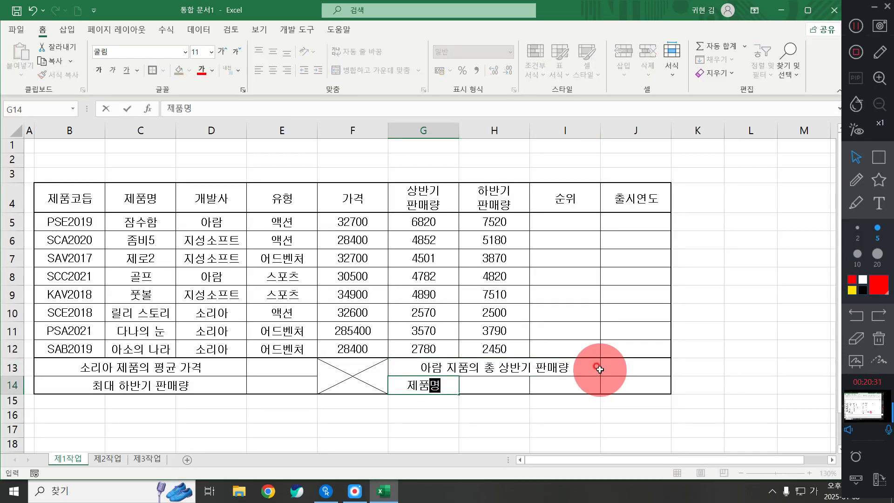
pyautogui.press('Tab')
pyautogui.press('Tab')
pyautogui.write('가격')
pyautogui.press('Return')
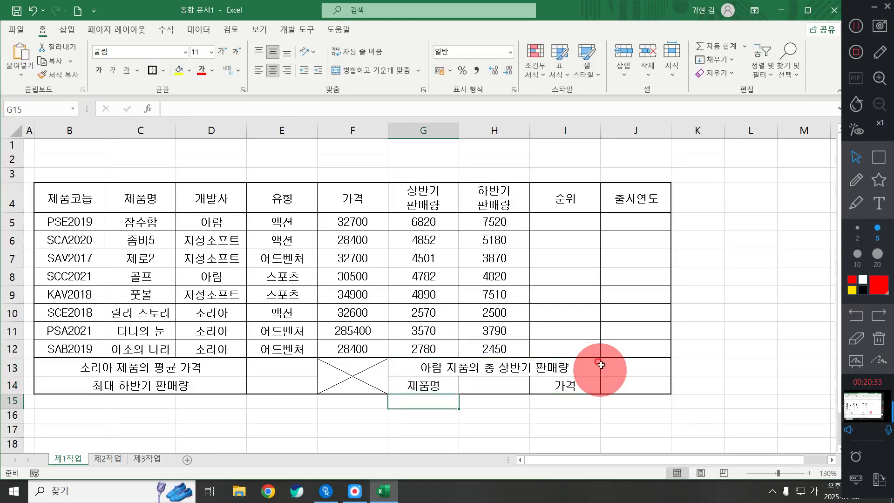
pyautogui.click(859, 30)
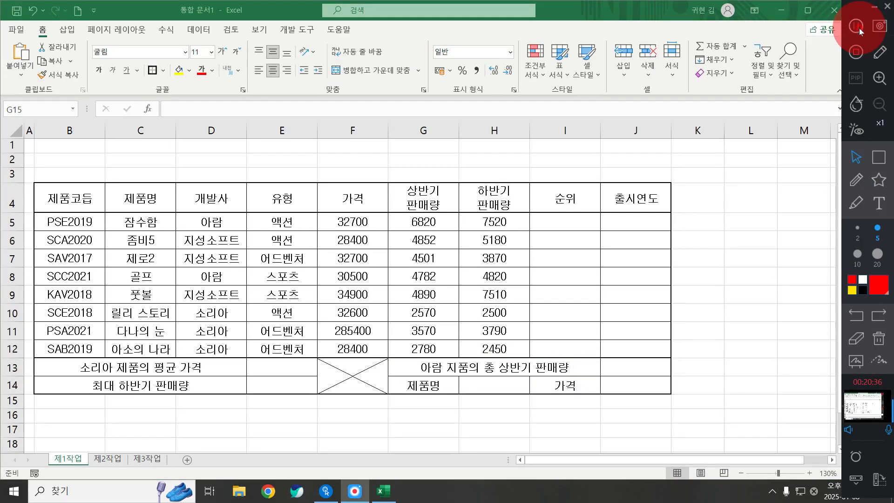
# Correct the label in the merged cell G13:I13 to 아람 제품의 총 상반기 판매량.
pyautogui.click(480, 368)
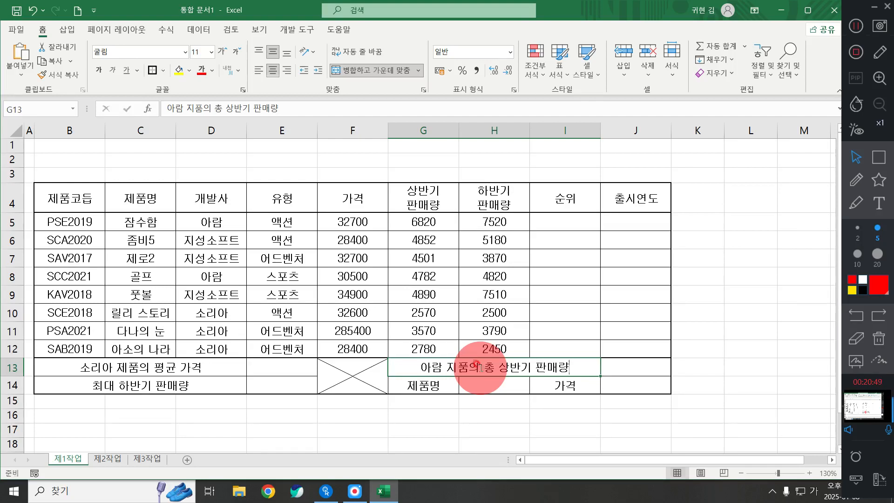
pyautogui.press('F2')
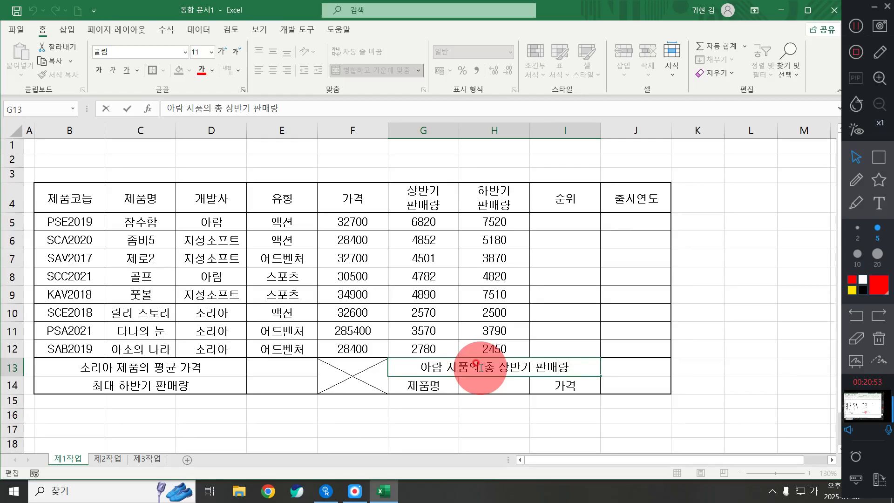
pyautogui.press('Delete')
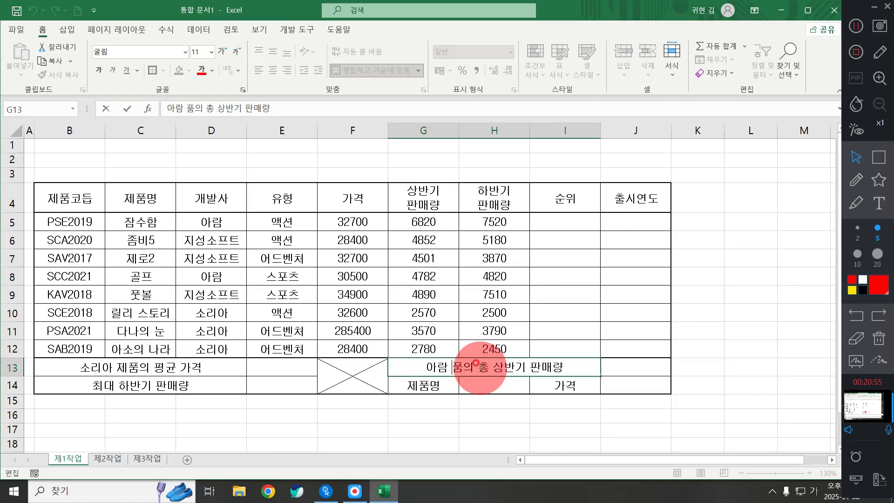
pyautogui.write('ㅈ데')
pyautogui.press('BackSpace')
pyautogui.press('BackSpace')
pyautogui.write('ㅔ')
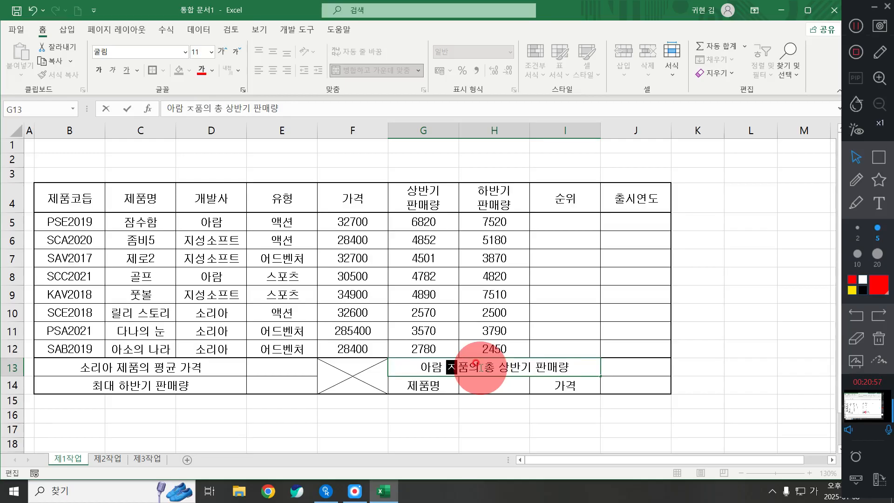
pyautogui.press('Return')
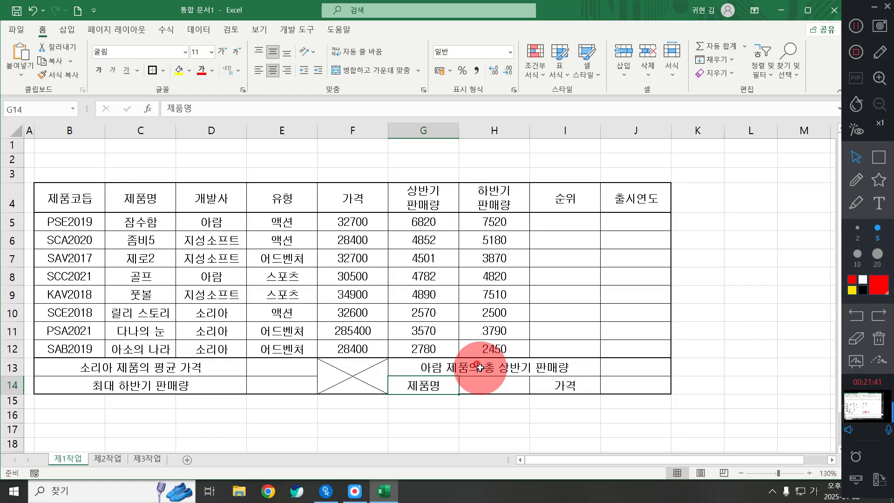
pyautogui.click(342, 352)
pyautogui.click(358, 226)
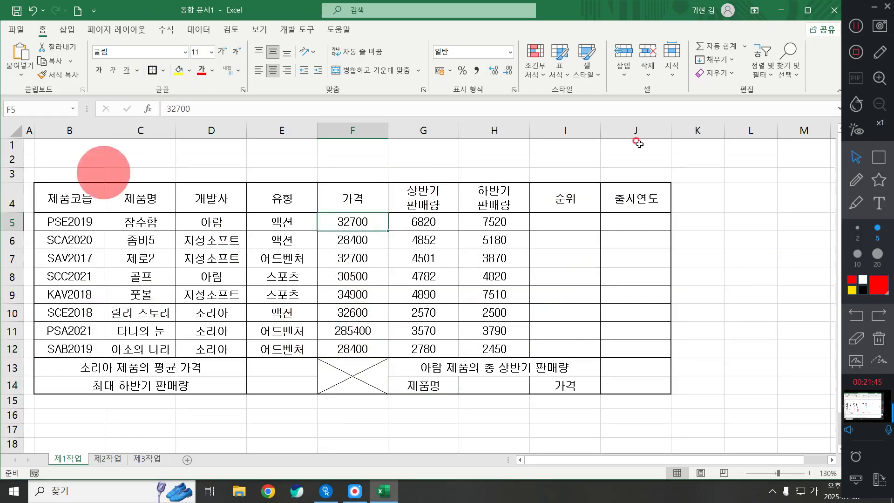
pyautogui.click(16, 30)
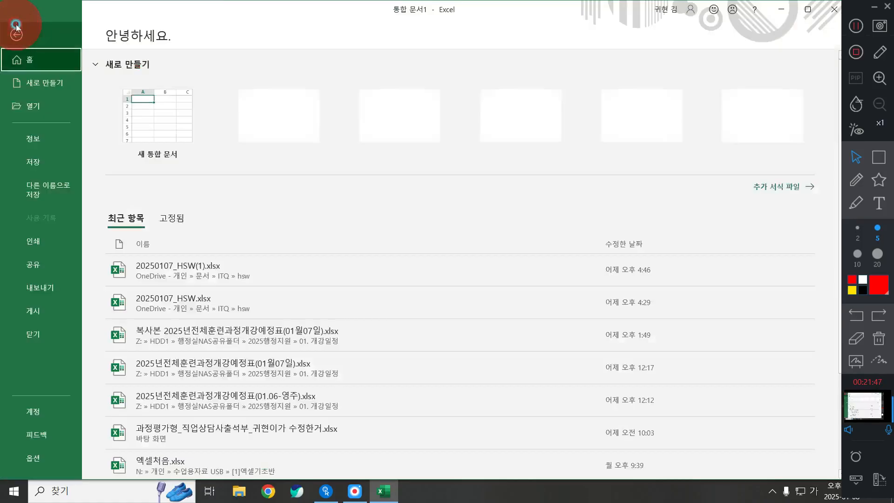
pyautogui.click(12, 18)
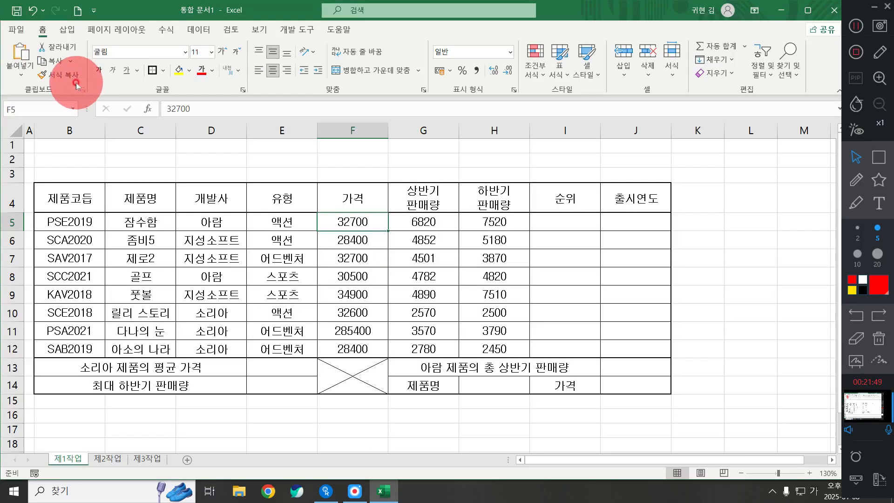
pyautogui.click(26, 30)
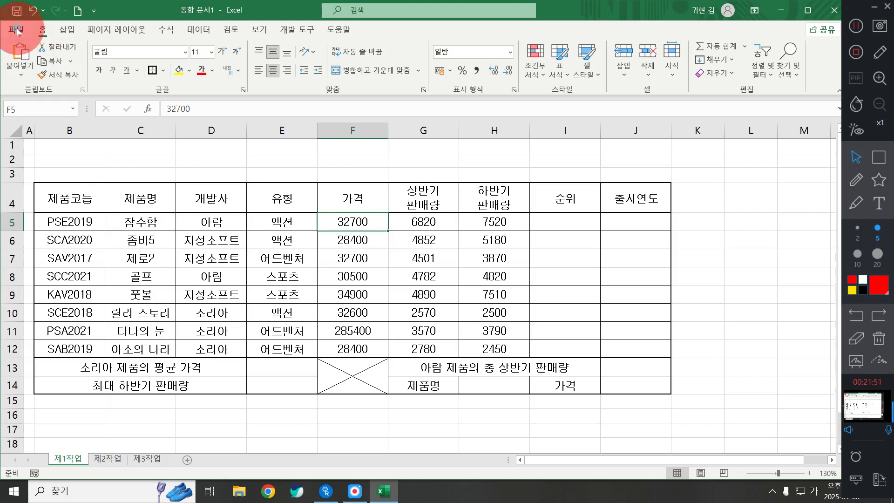
# Start saving the workbook as a new file and browse to the ITQ folder inside 문서.
pyautogui.click(21, 27)
pyautogui.click(31, 168)
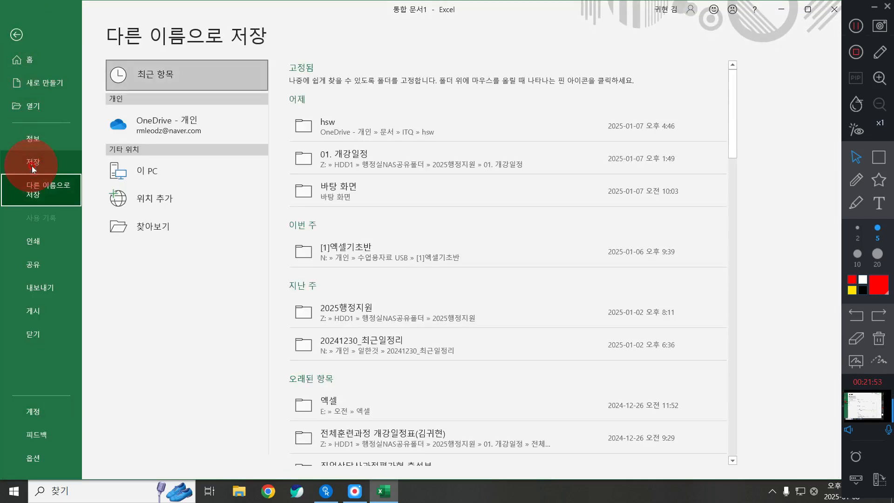
pyautogui.click(138, 233)
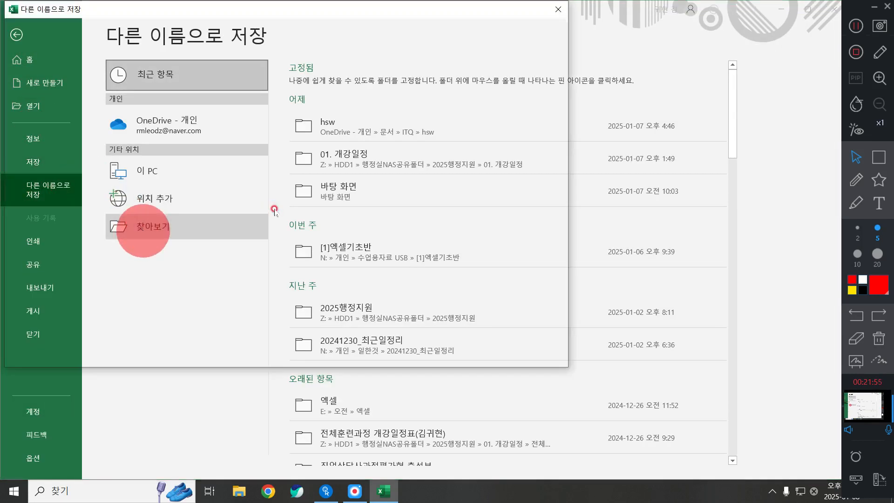
pyautogui.scroll(2, 110, 210)
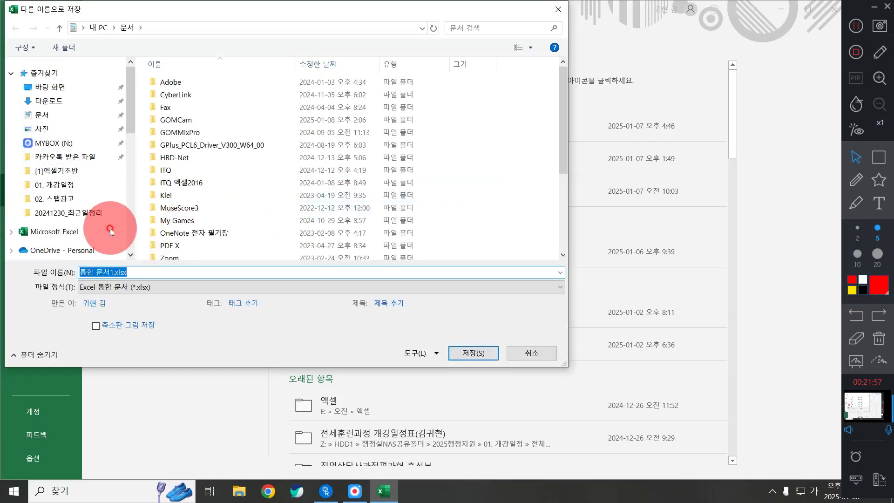
pyautogui.click(61, 115)
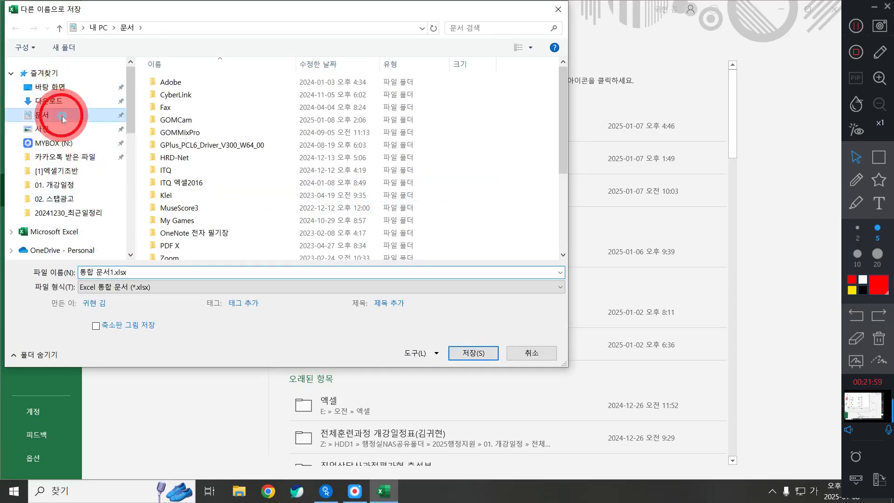
pyautogui.doubleClick(182, 169)
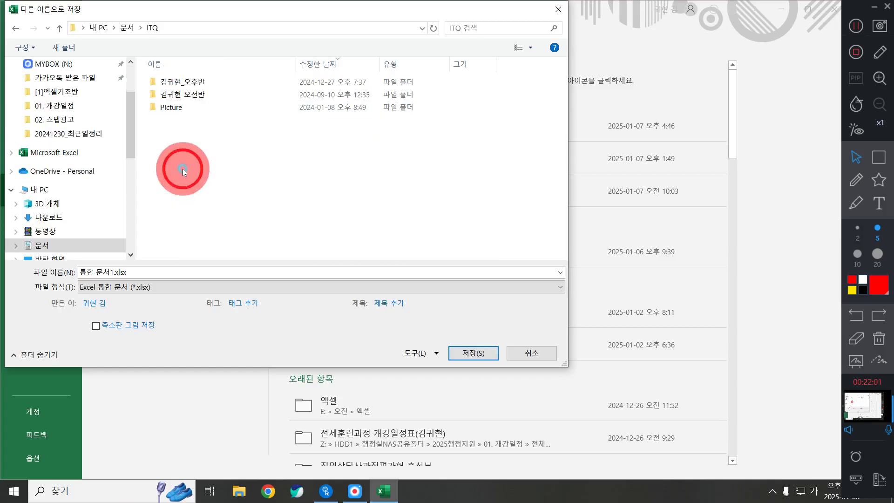
# Name the workbook with the date 20250108, a hyphen and the author's full name, and save it as an .xlsx file.
pyautogui.click(137, 272)
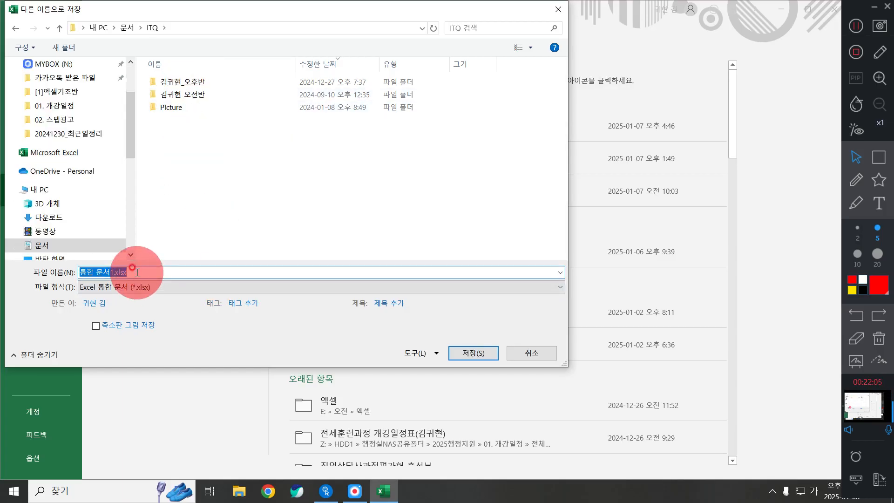
pyautogui.write('202')
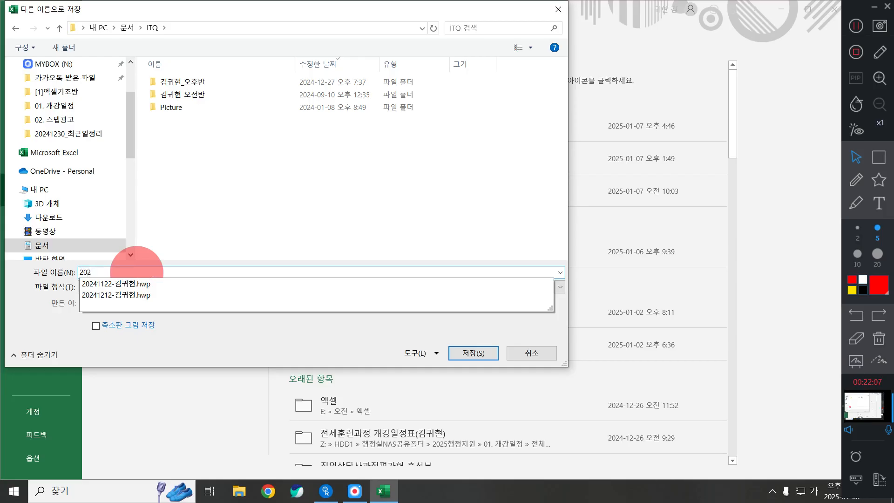
pyautogui.write('501')
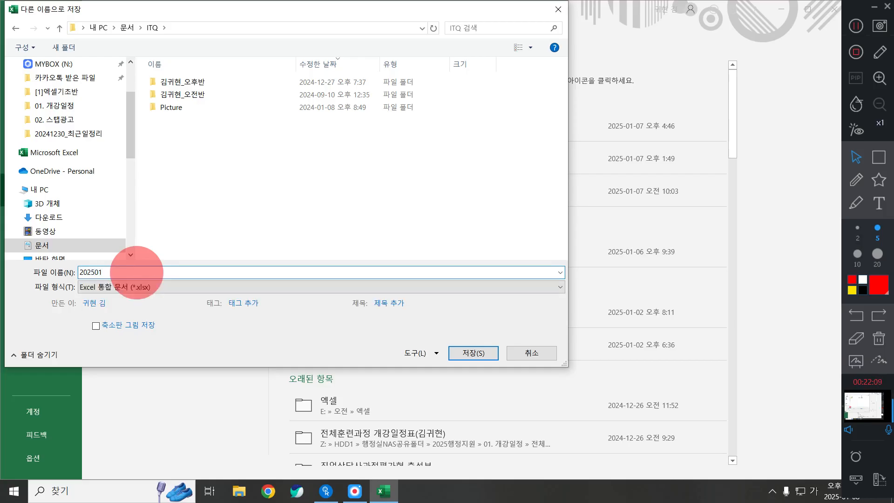
pyautogui.write('08-김ㄱ귀현')
pyautogui.press('Return')
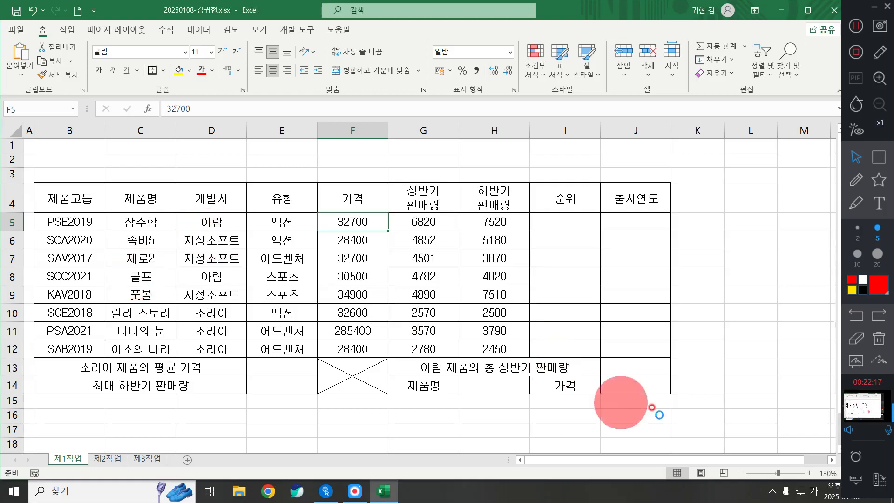
# Switch to KakaoTalk and open the [ITQ100시간_7회차] chat room.
pyautogui.click(10, 494)
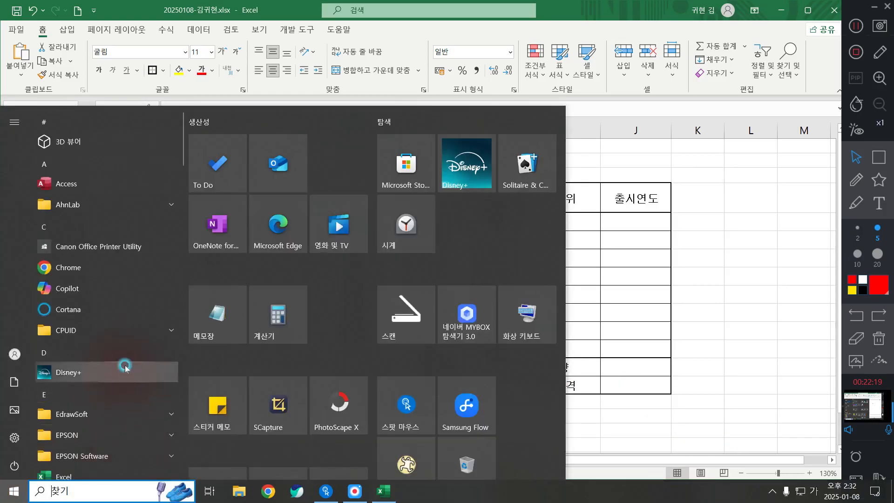
pyautogui.click(760, 390)
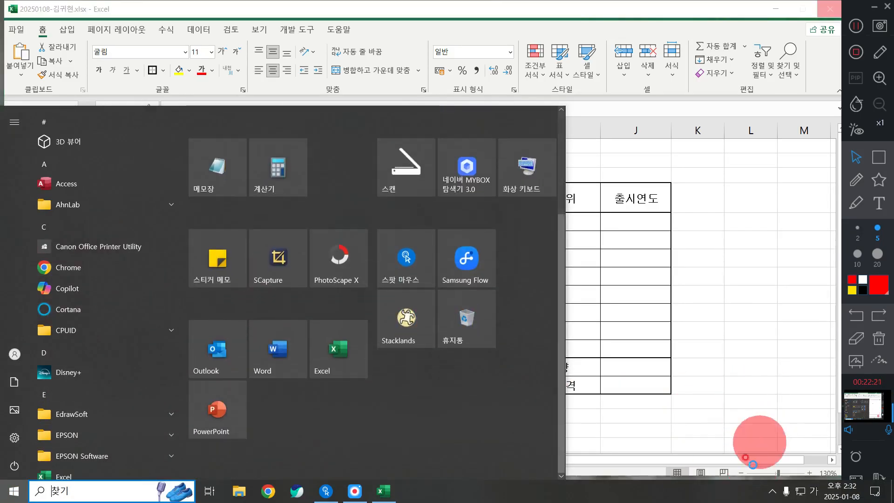
pyautogui.click(772, 491)
pyautogui.click(738, 468)
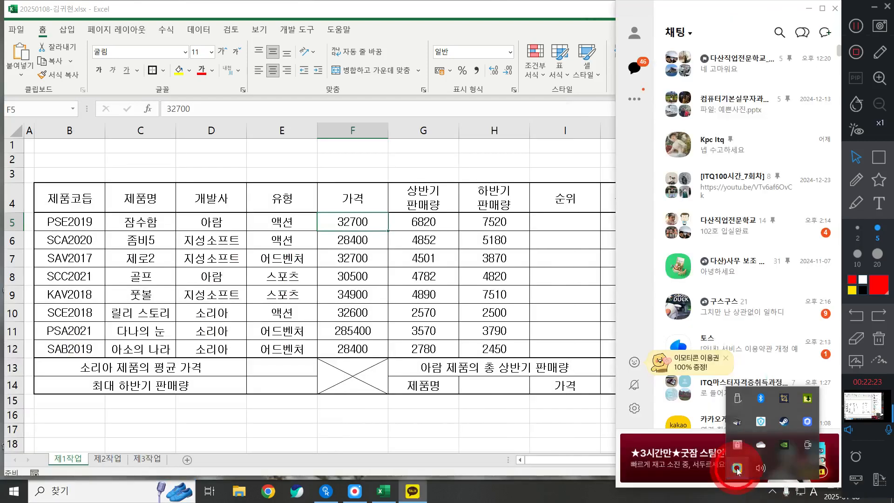
pyautogui.click(785, 41)
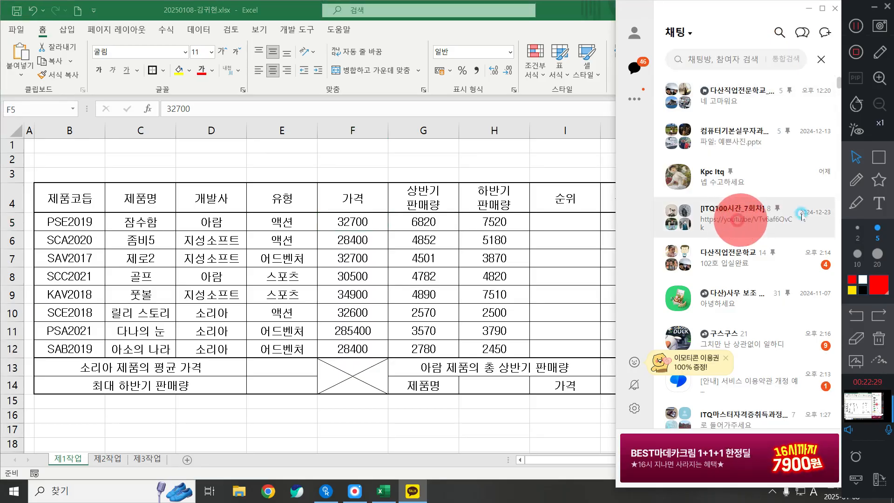
pyautogui.doubleClick(794, 228)
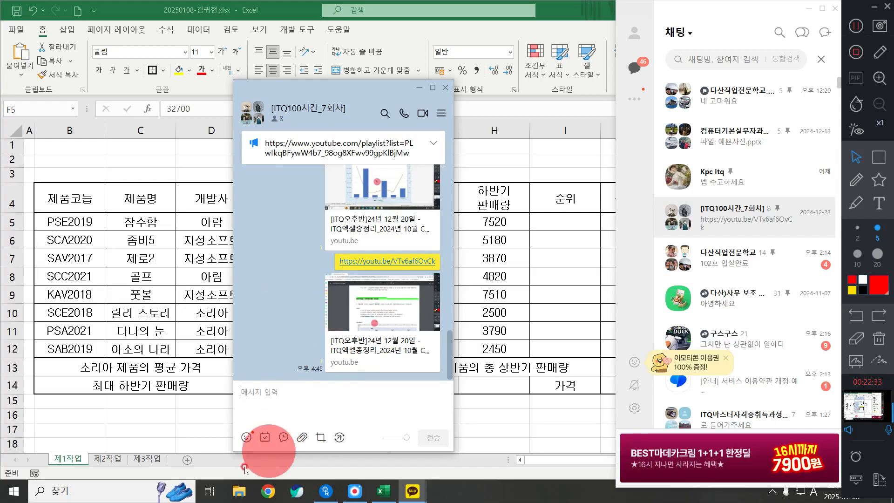
# Open the ITQ folder inside 문서 in File Explorer and send the saved 20250108 workbook to the open chat room.
pyautogui.click(239, 491)
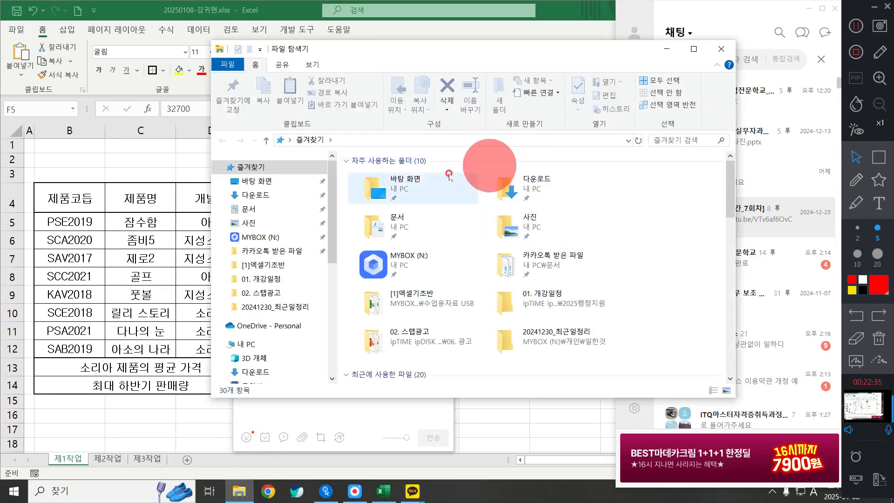
pyautogui.moveTo(463, 50); pyautogui.dragTo(679, 69)
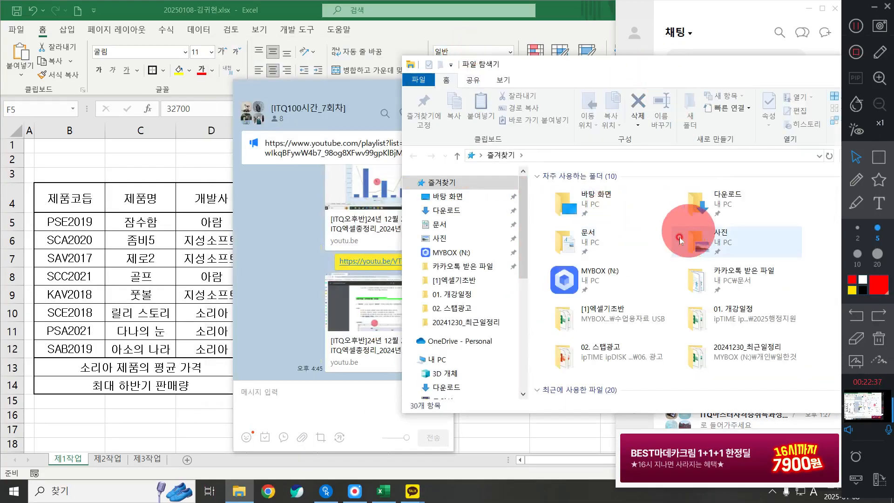
pyautogui.doubleClick(588, 232)
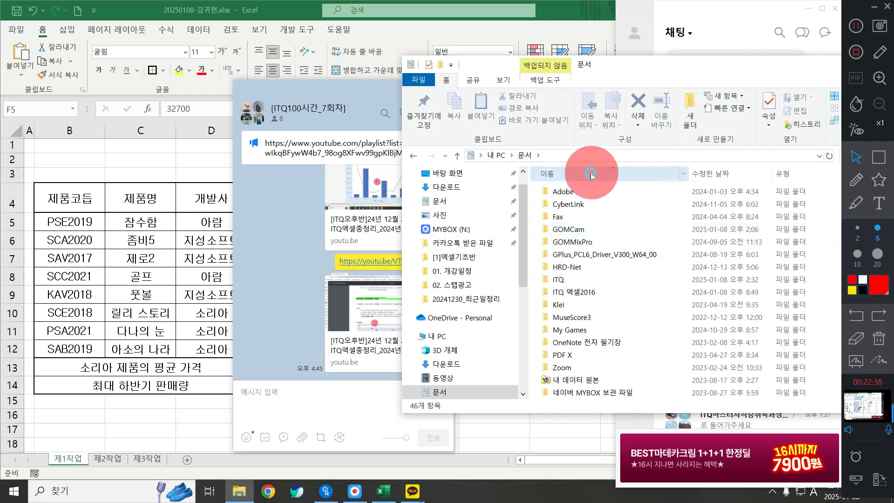
pyautogui.doubleClick(558, 279)
pyautogui.moveTo(582, 191); pyautogui.dragTo(358, 244)
pyautogui.click(309, 295)
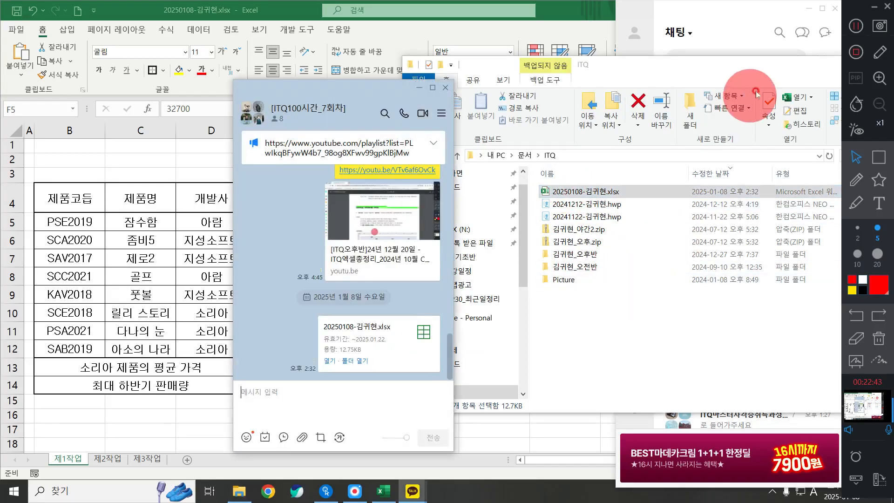
# Close the File Explorer window and return to the 제1작업 sheet in Excel.
pyautogui.moveTo(596, 63); pyautogui.dragTo(414, 94)
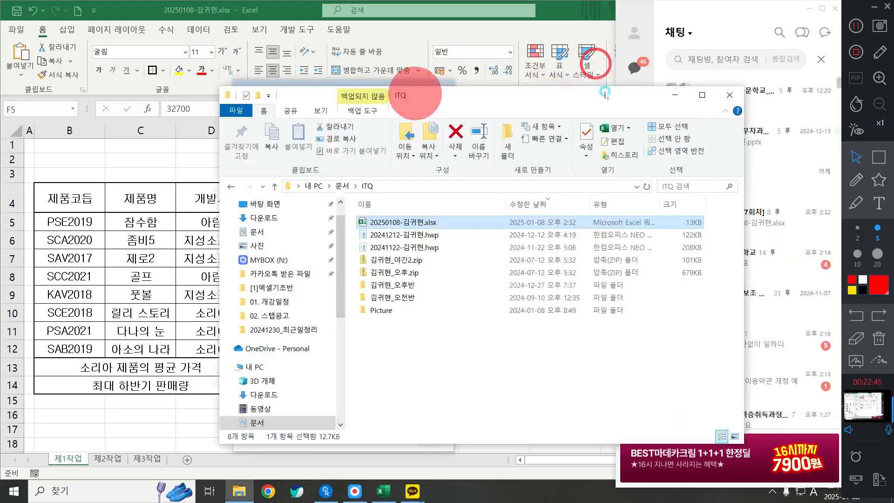
pyautogui.click(730, 95)
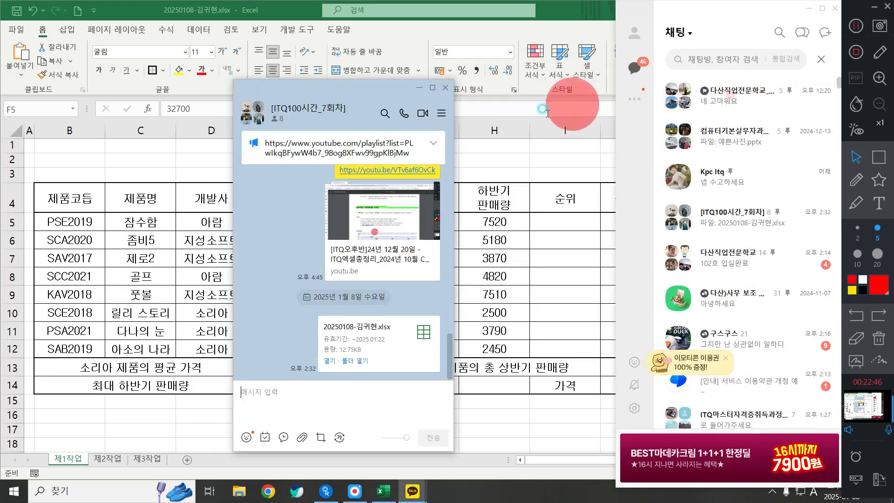
pyautogui.click(532, 243)
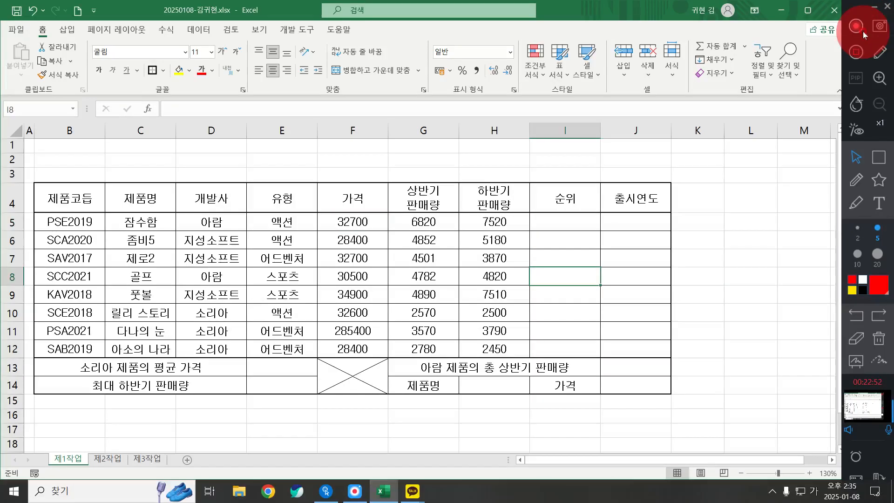
pyautogui.click(860, 30)
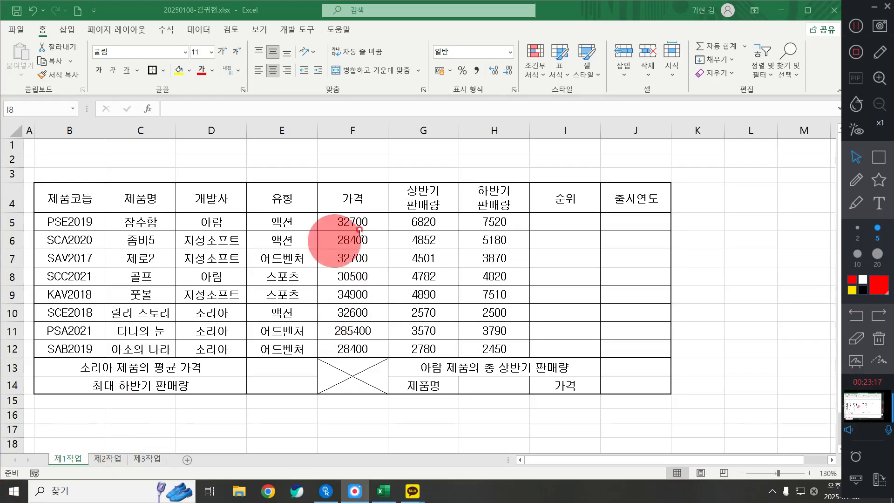
# Try right alignment and the comma style on the prices and sales figures in F5:H12, and undo both changes.
pyautogui.click(356, 215)
pyautogui.moveTo(353, 217); pyautogui.dragTo(483, 345)
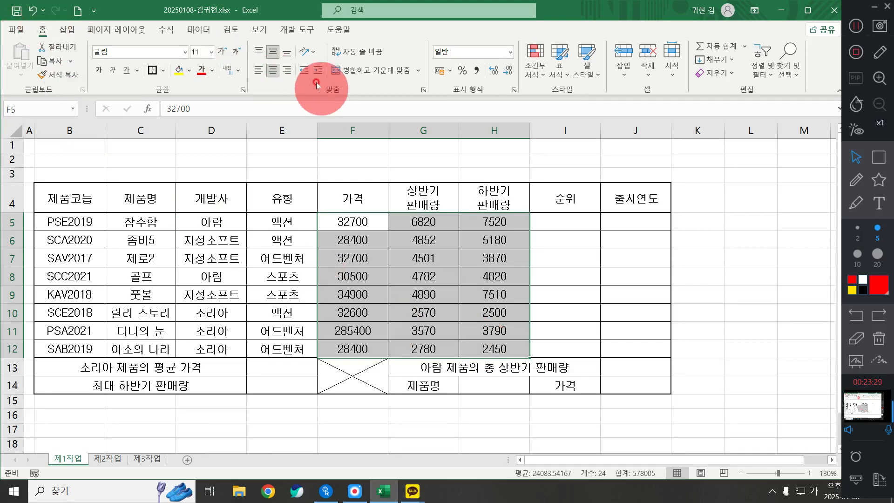
pyautogui.click(288, 70)
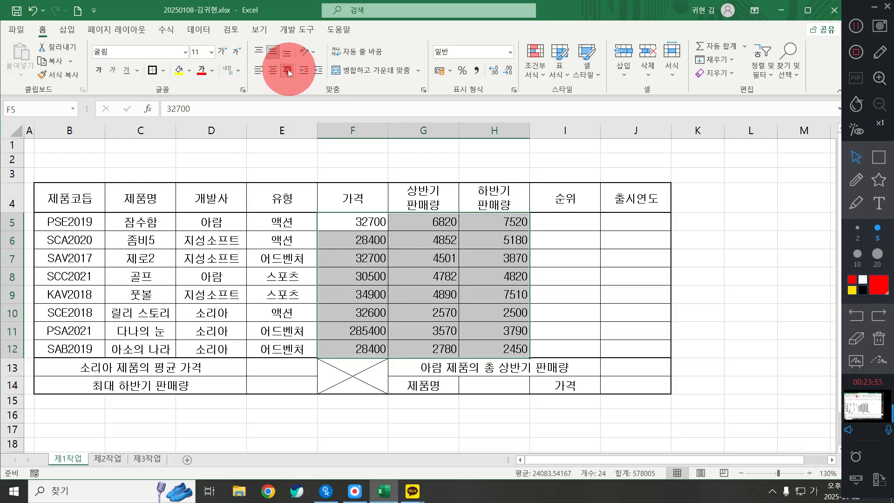
pyautogui.click(477, 72)
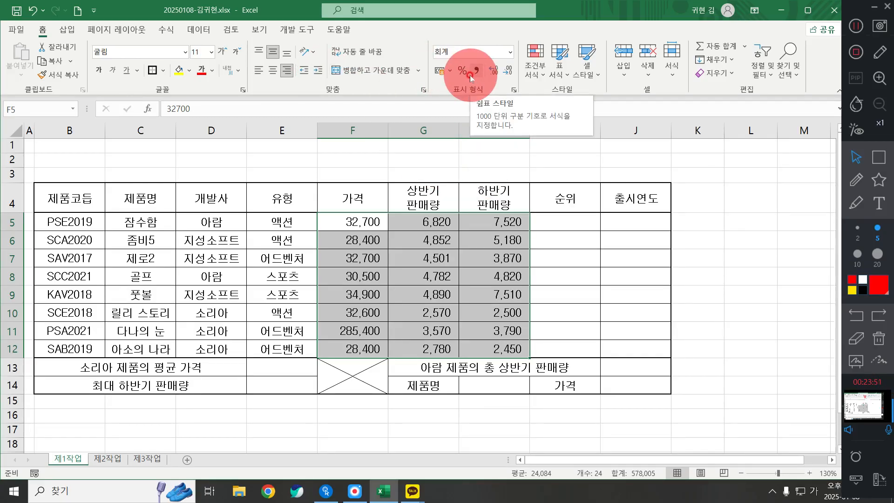
pyautogui.hotkey('ctrl', 'z')
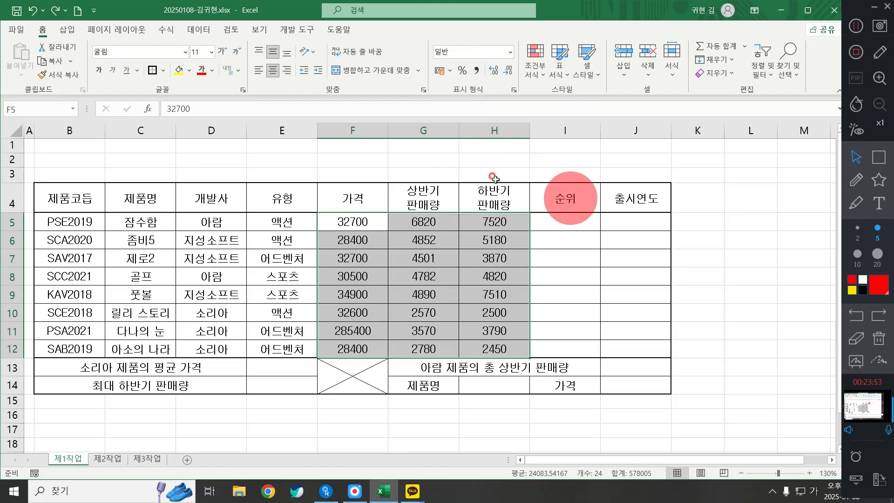
# Apply the comma style and right alignment to the prices and sales figures in F5:H12.
pyautogui.click(474, 72)
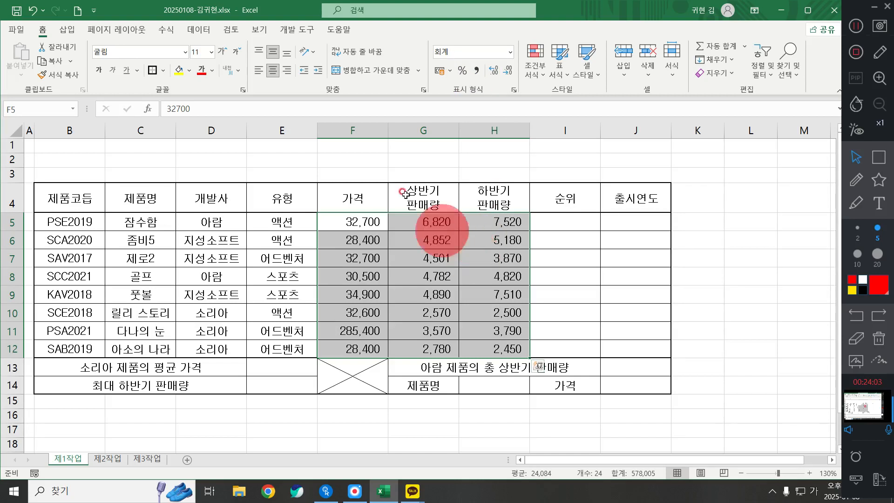
pyautogui.click(287, 75)
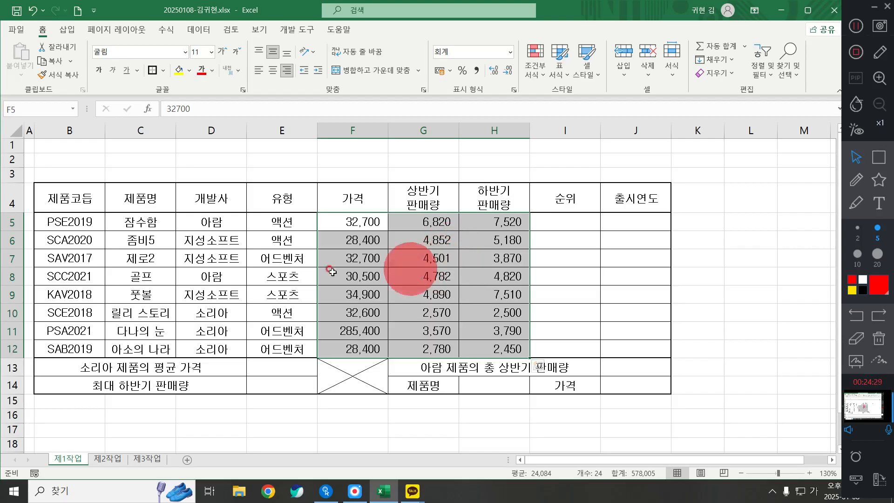
# Correct the misspelled first header in B4 to 제품코드.
pyautogui.moveTo(74, 198); pyautogui.dragTo(646, 198)
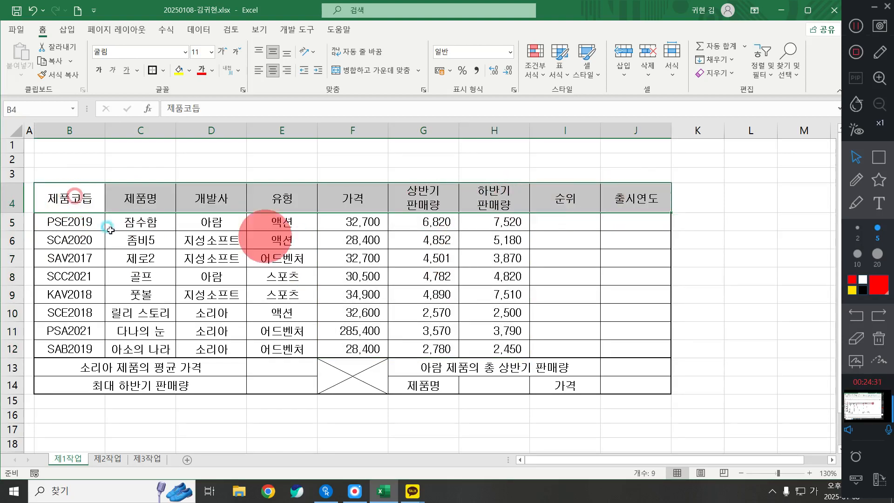
pyautogui.click(70, 200)
pyautogui.write('제품코드')
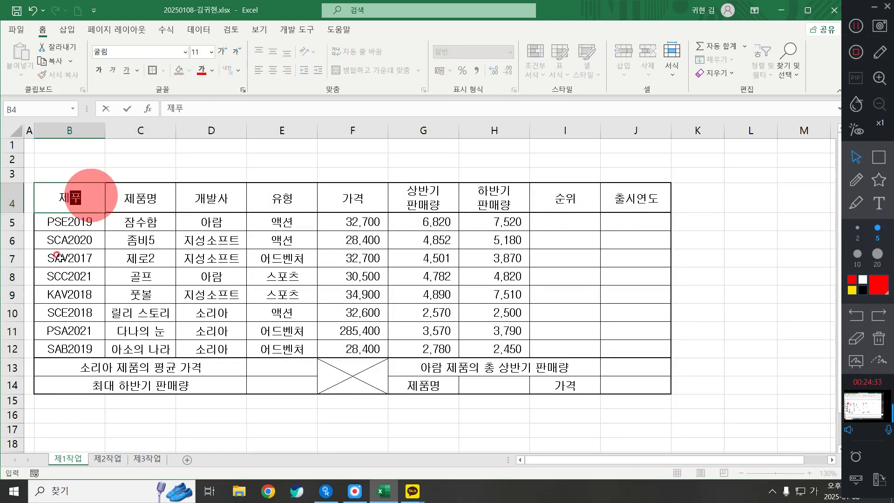
pyautogui.press('Return')
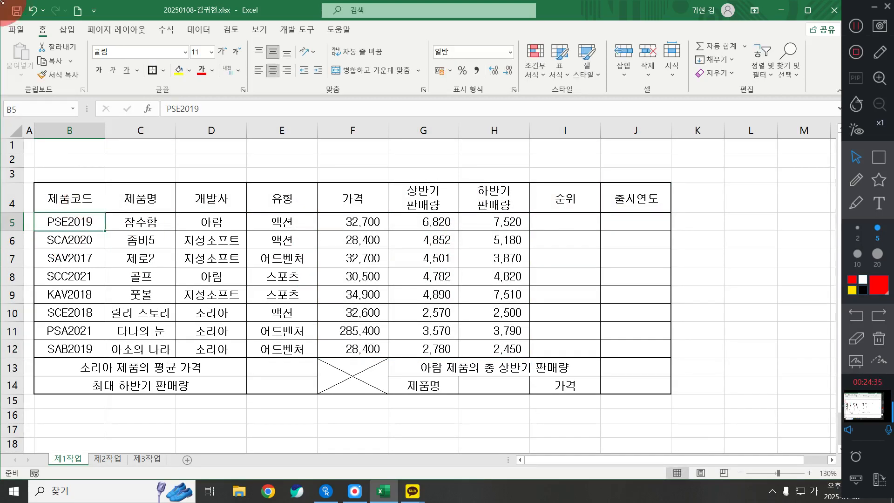
# Fill the header row B4:J4 and the 제품명 and 가격 label cells G14 and I14 with the standard orange colour.
pyautogui.moveTo(63, 195); pyautogui.dragTo(641, 204)
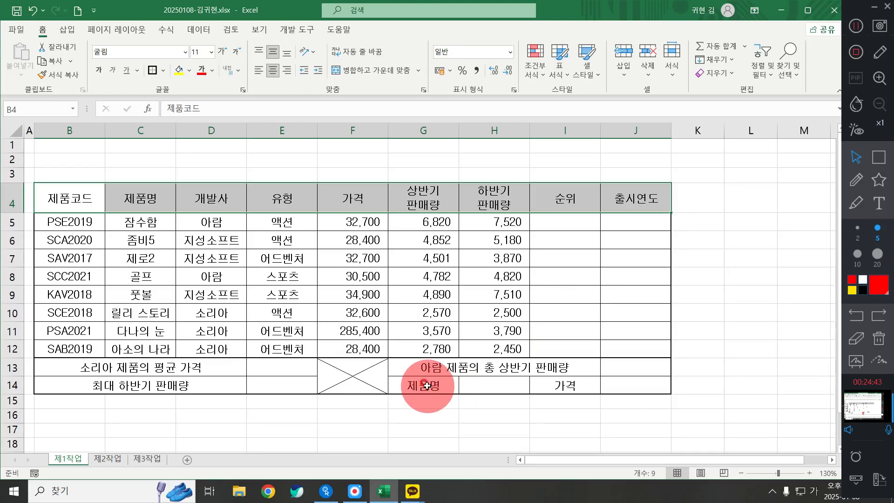
pyautogui.keyDown('ctrl'); pyautogui.click(426, 385); pyautogui.keyUp('ctrl')
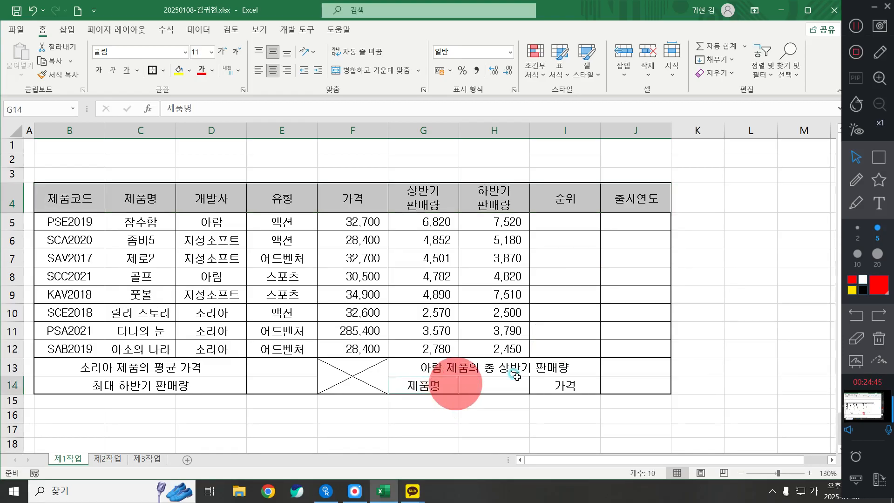
pyautogui.keyDown('ctrl'); pyautogui.click(569, 385); pyautogui.keyUp('ctrl')
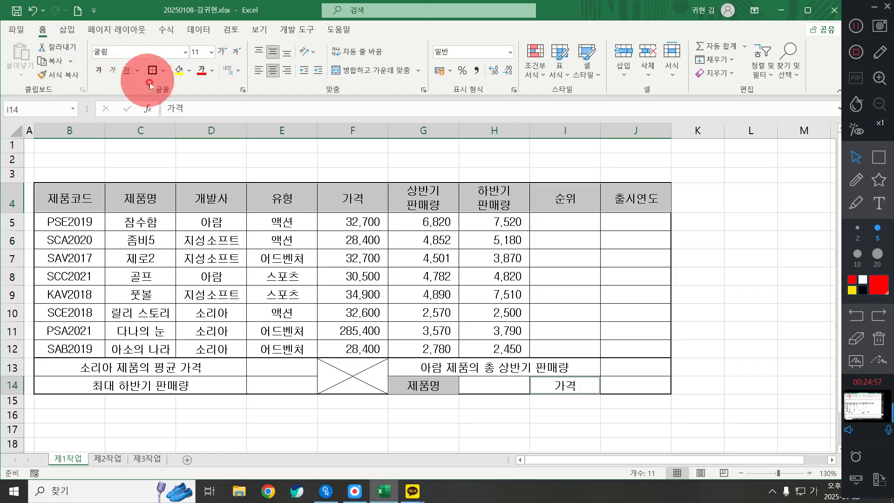
pyautogui.click(192, 72)
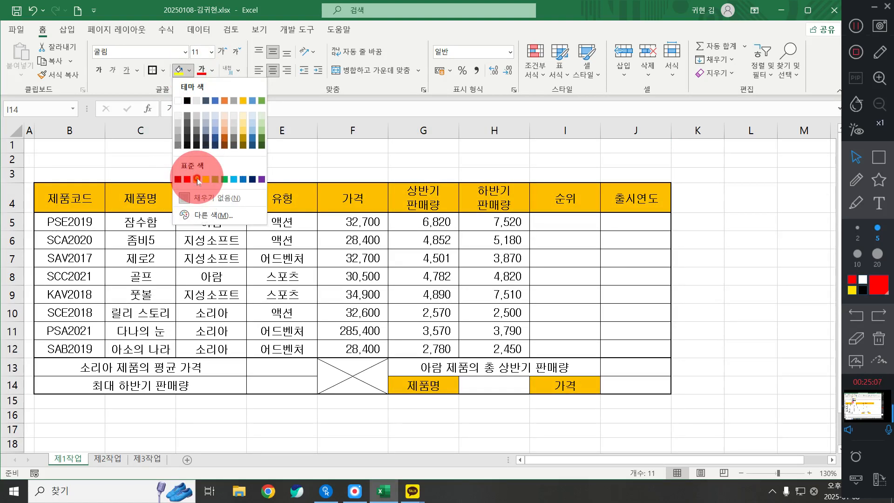
pyautogui.click(197, 179)
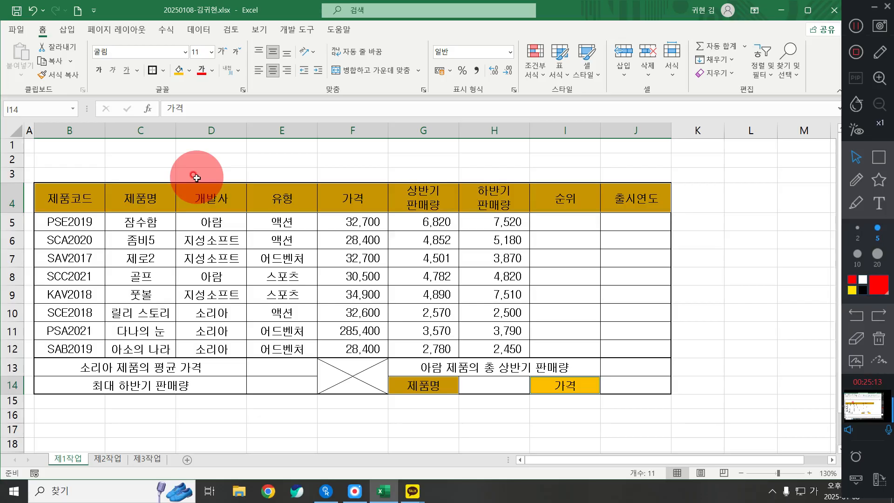
pyautogui.click(189, 70)
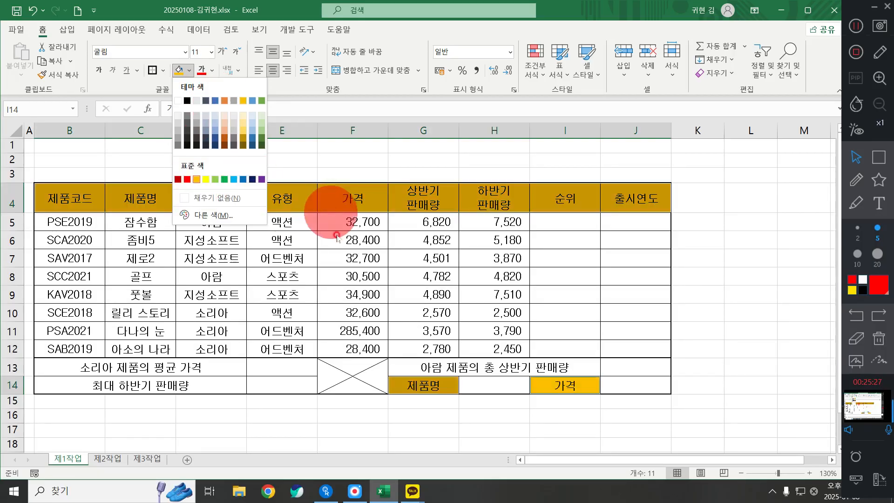
pyautogui.click(196, 179)
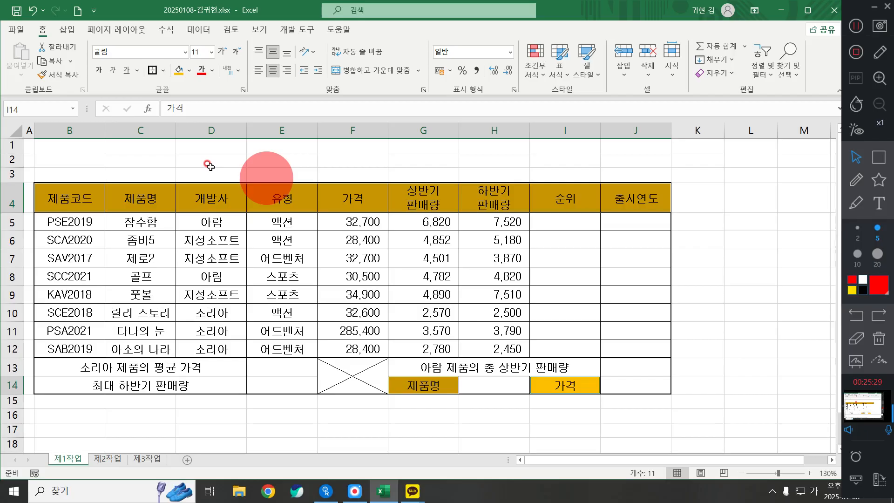
pyautogui.click(341, 256)
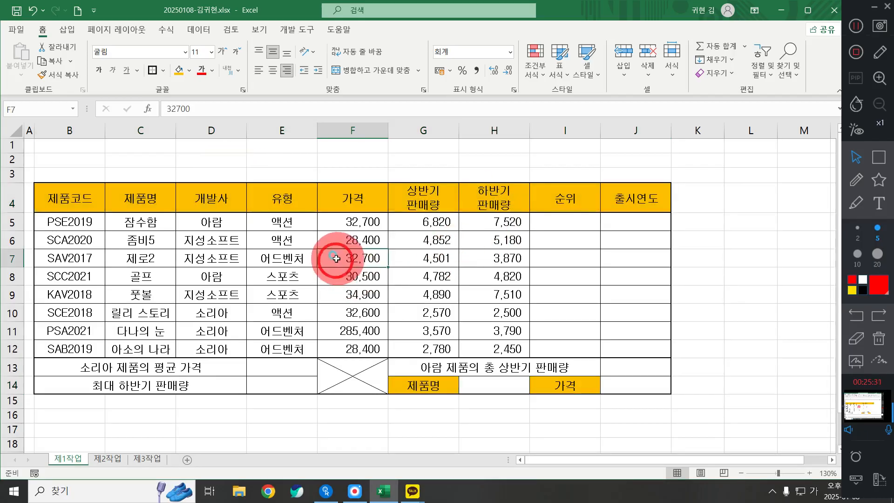
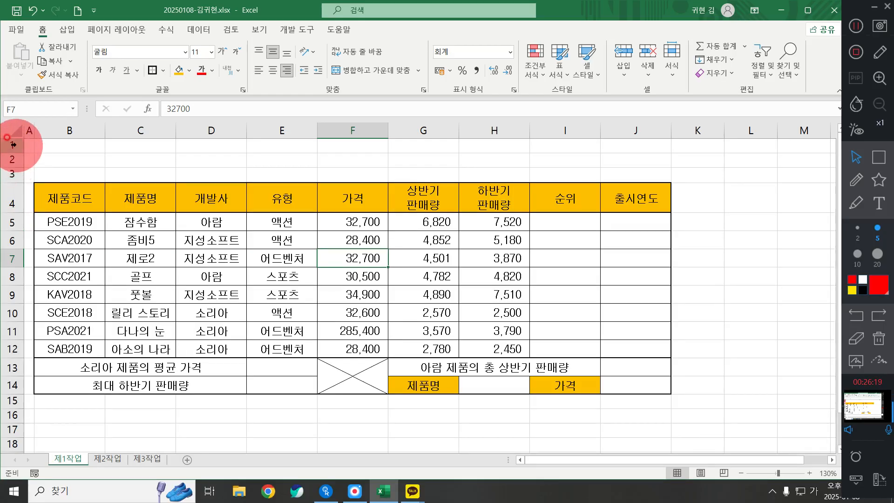
# Set the height of rows 1 to 3 to 25.
pyautogui.moveTo(12, 145); pyautogui.dragTo(8, 171)
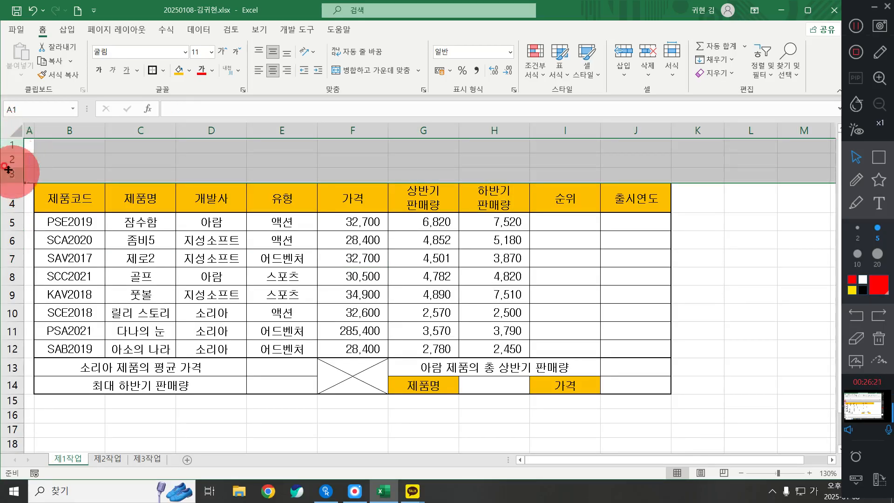
pyautogui.click(9, 145)
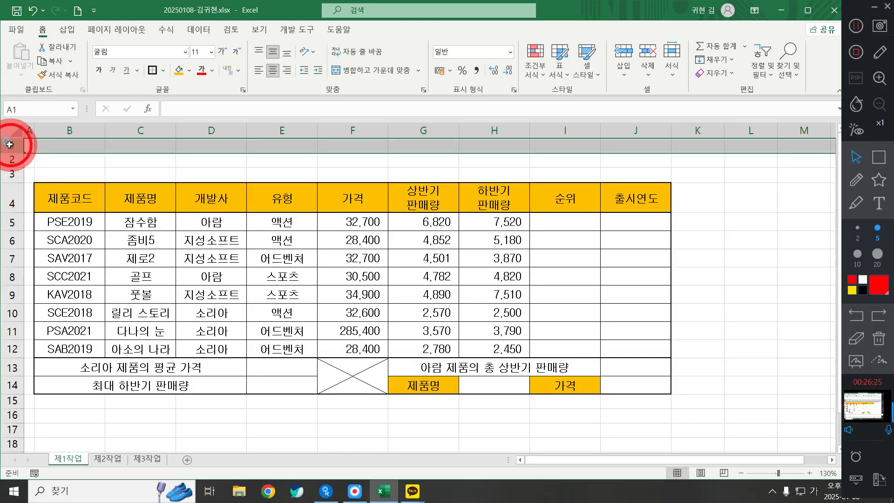
pyautogui.moveTo(9, 144); pyautogui.dragTo(11, 171)
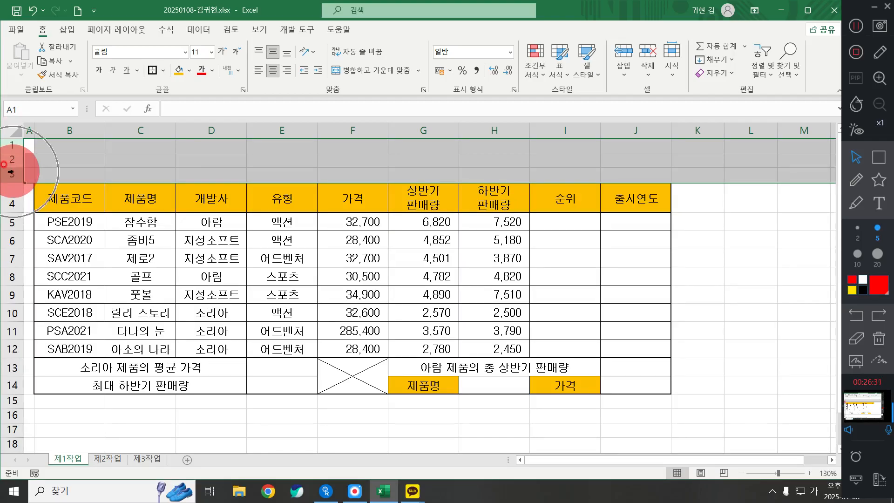
pyautogui.rightClick(11, 172)
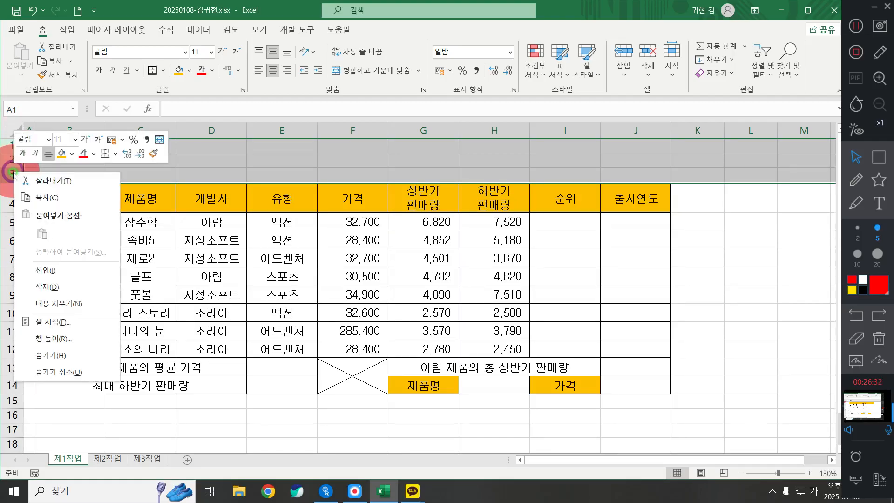
pyautogui.click(54, 340)
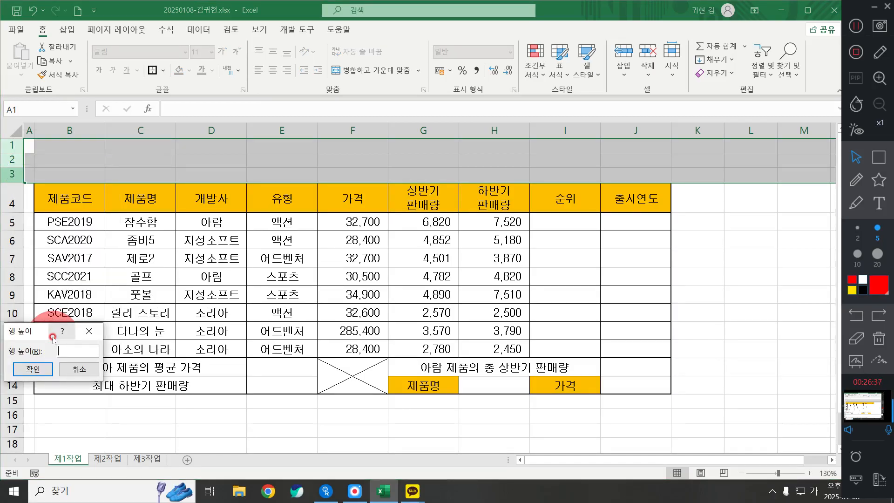
pyautogui.write('25')
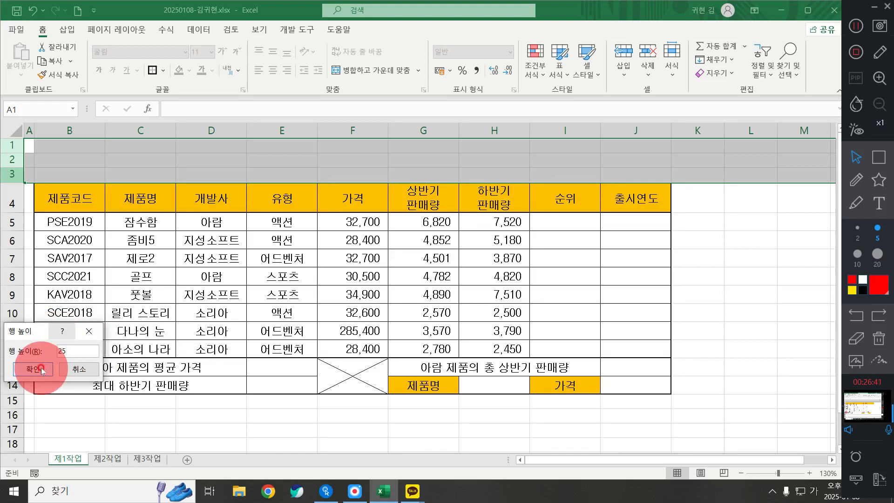
pyautogui.click(42, 371)
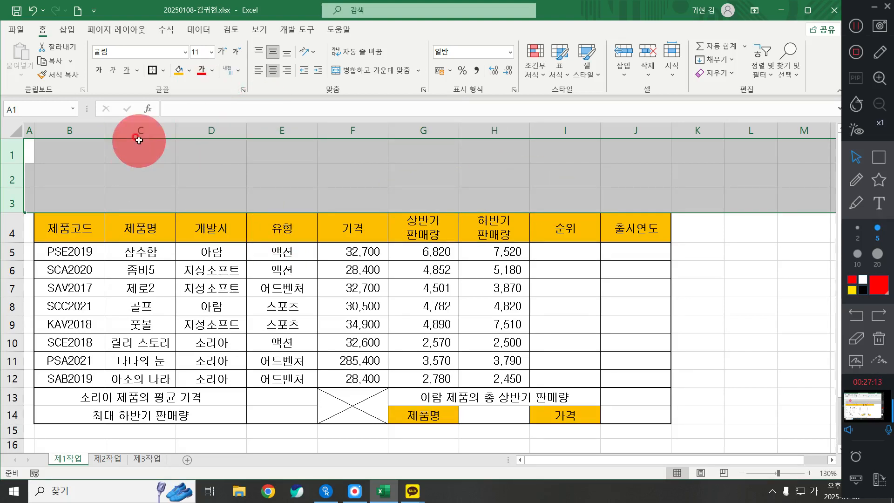
# Draw a rectangle with snipped top corners, about 13.9 cm wide and 2 cm high, above the table from column B into G.
pyautogui.click(67, 32)
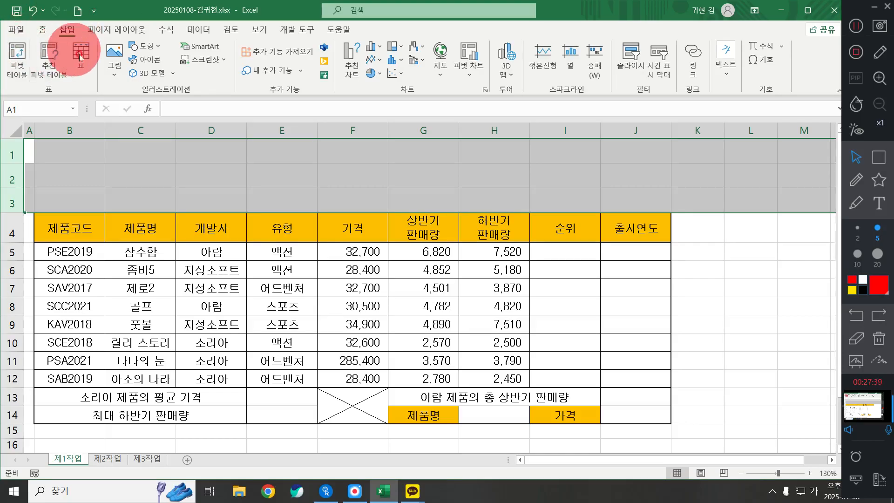
pyautogui.click(137, 46)
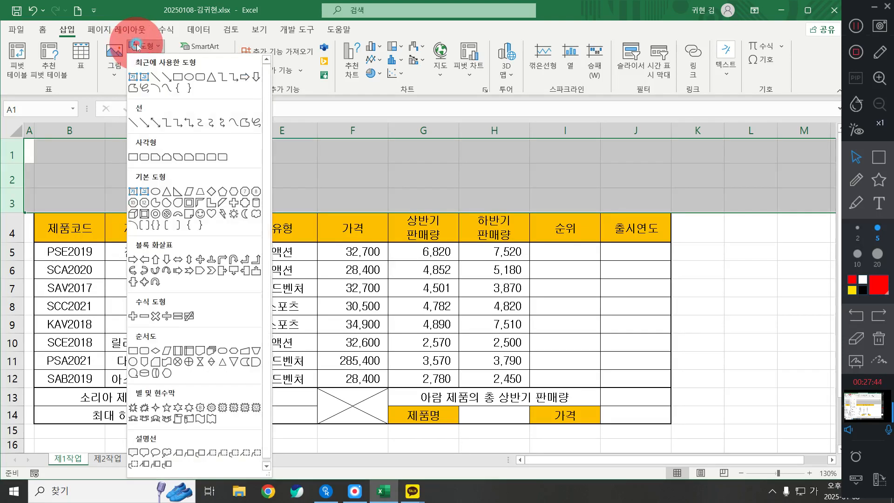
pyautogui.click(168, 157)
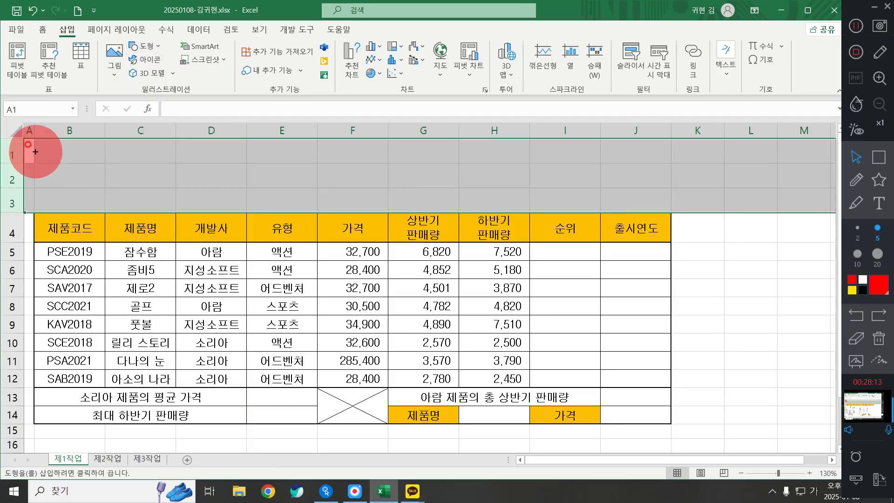
pyautogui.moveTo(34, 149)
pyautogui.mouseDown()
pyautogui.moveTo(154, 183)
pyautogui.moveTo(429, 205)
pyautogui.mouseUp()
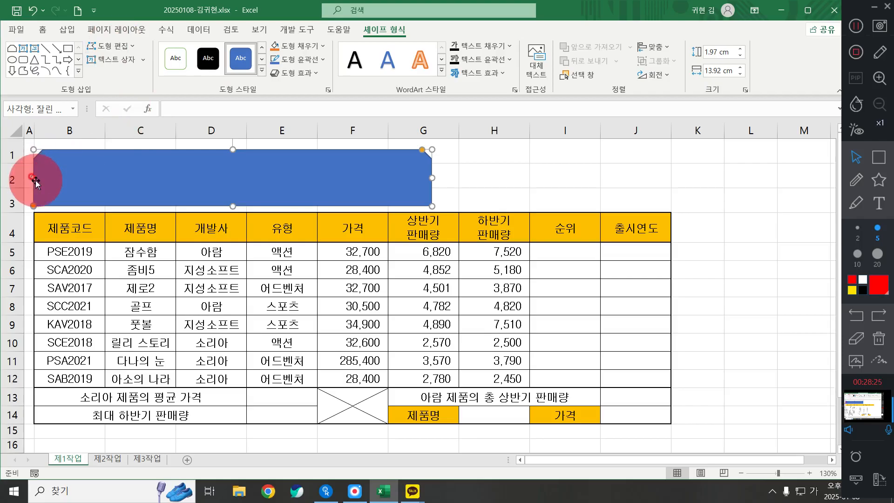
pyautogui.moveTo(32, 178); pyautogui.dragTo(35, 179)
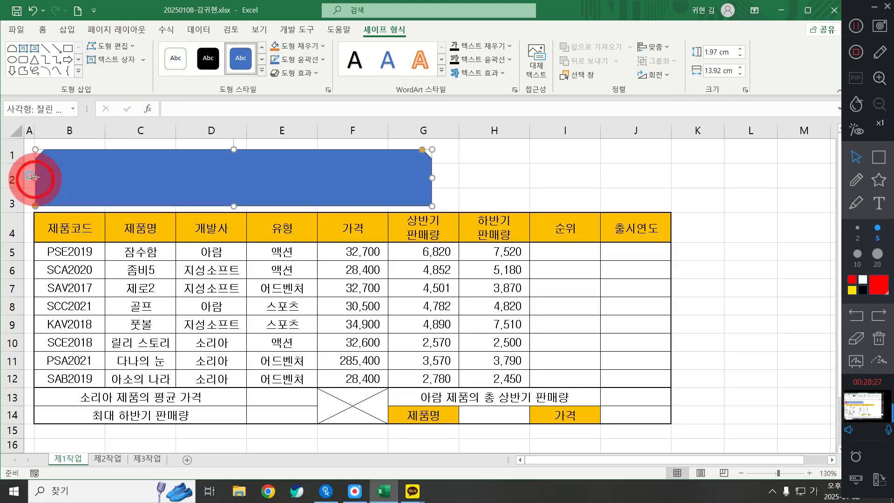
pyautogui.click(78, 30)
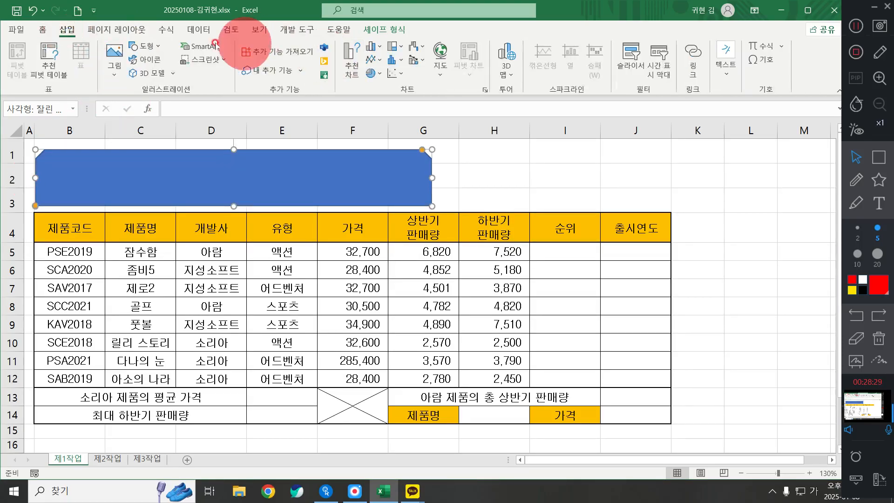
pyautogui.click(157, 45)
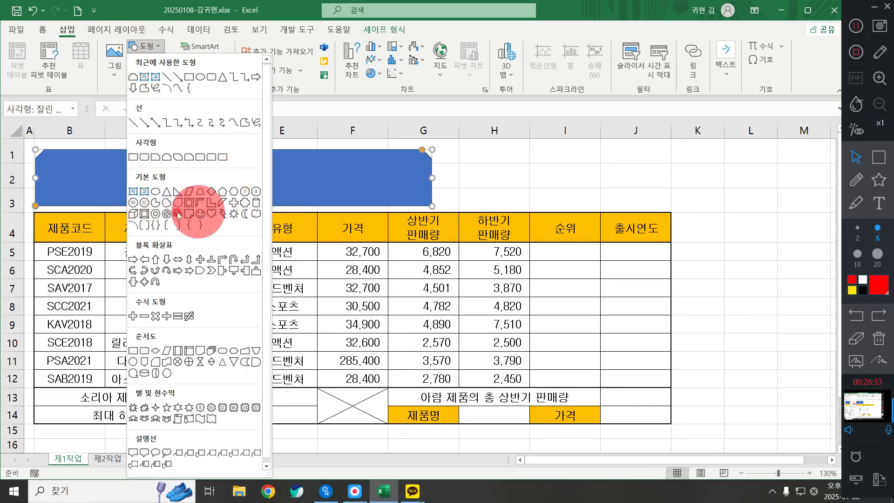
pyautogui.click(398, 178)
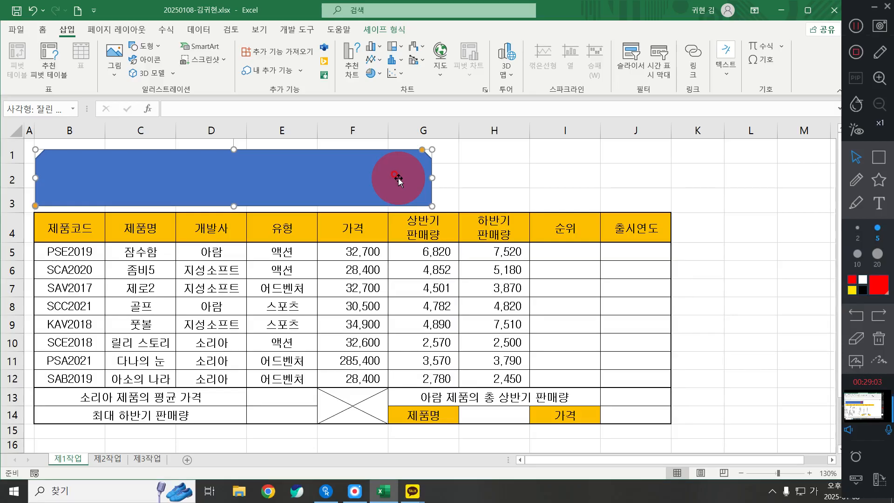
# Apply the outer shadow 오프셋: 오른쪽 to the title shape above the table.
pyautogui.click(384, 30)
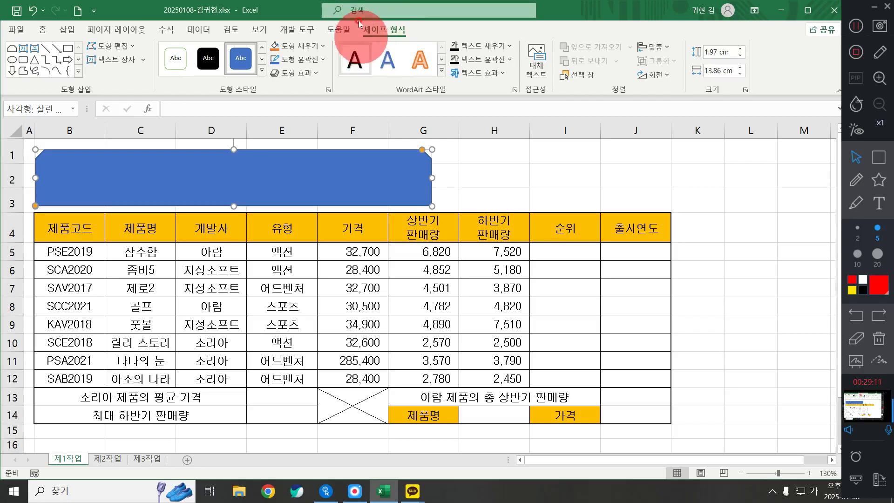
pyautogui.click(297, 74)
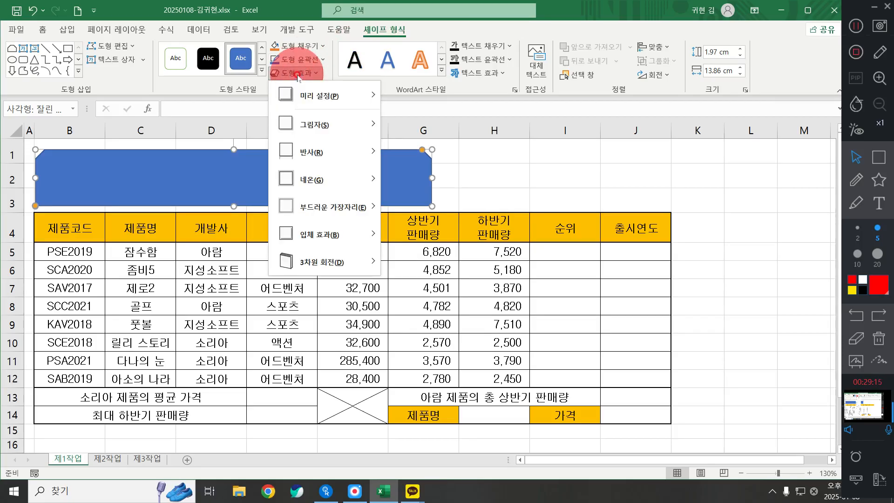
pyautogui.click(300, 125)
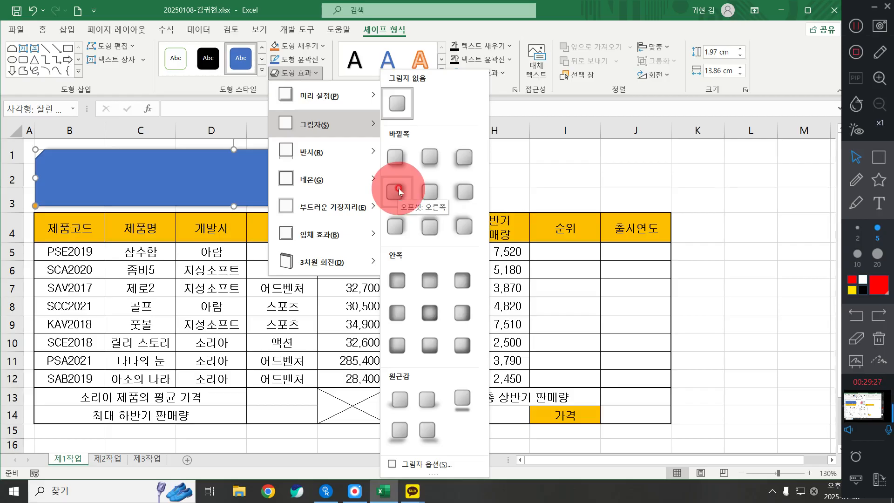
pyautogui.click(399, 190)
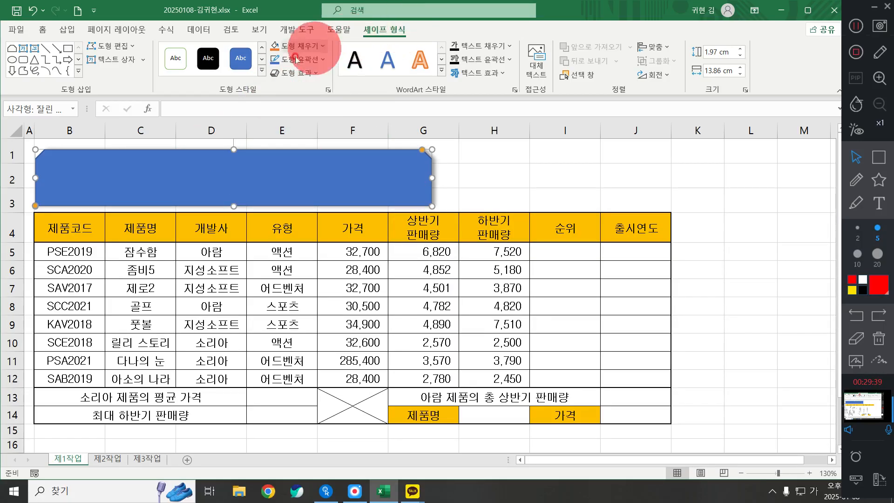
pyautogui.click(290, 79)
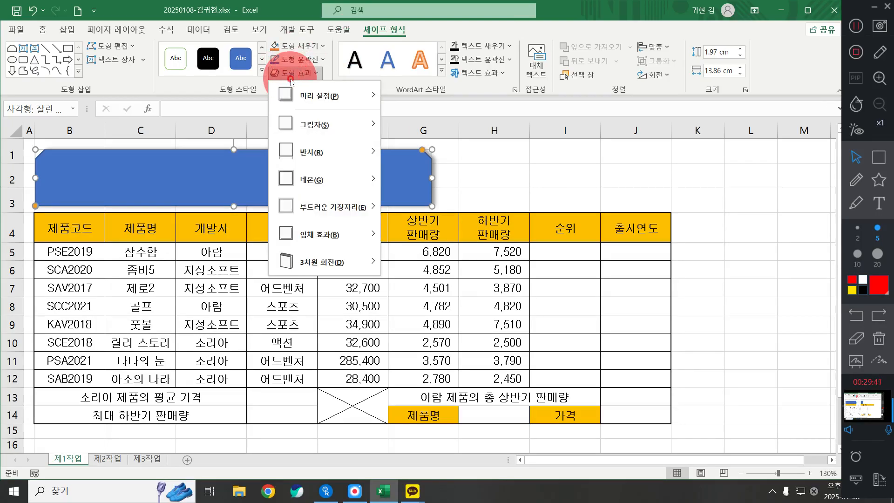
pyautogui.moveTo(326, 124)
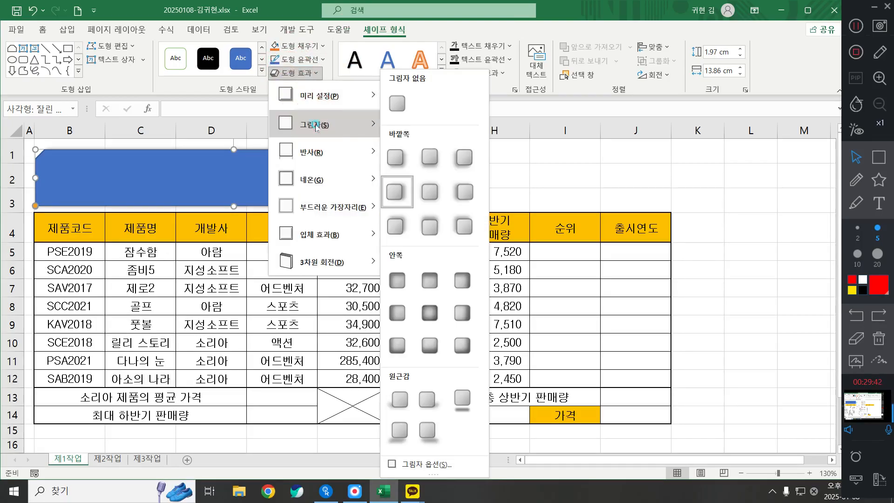
# Reselect the outer shadow preset 오프셋: 오른쪽 for the title shape and leave its effect settings.
pyautogui.click(399, 186)
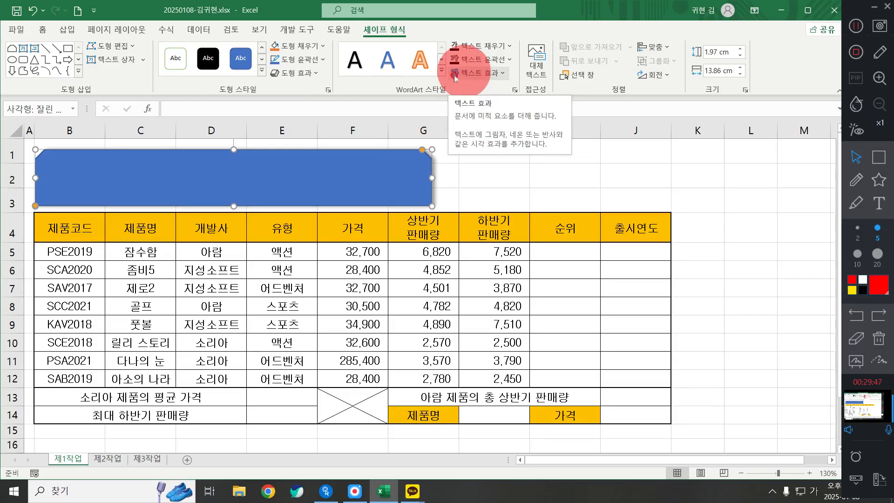
pyautogui.click(304, 73)
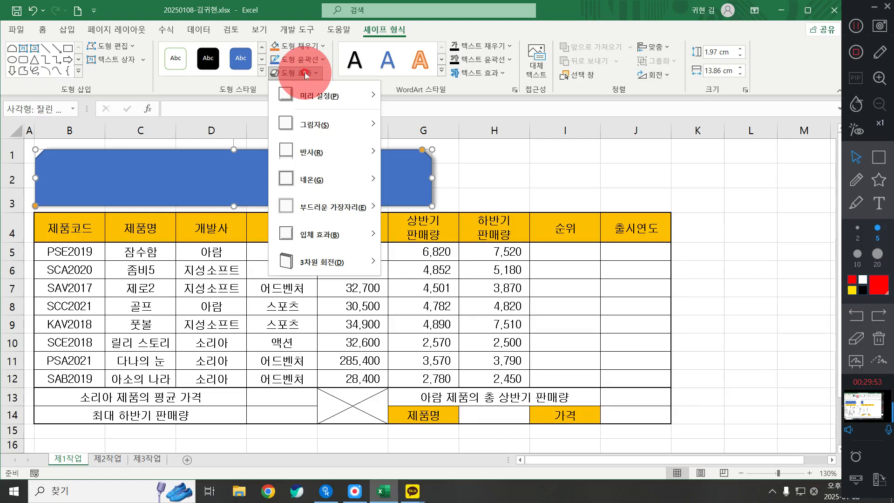
pyautogui.click(305, 74)
pyautogui.click(305, 74)
pyautogui.click(305, 73)
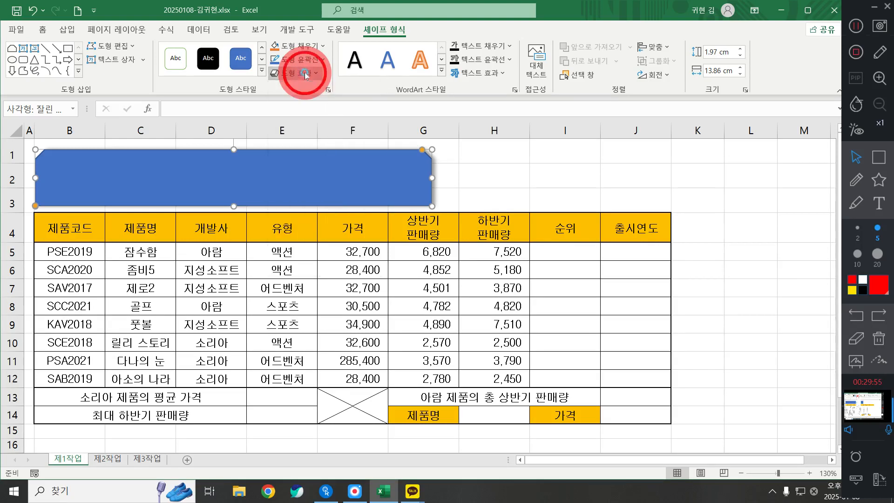
# Enter the title text 게임 S/W 판매 현황 in the snipped rectangle above the table.
pyautogui.click(330, 161)
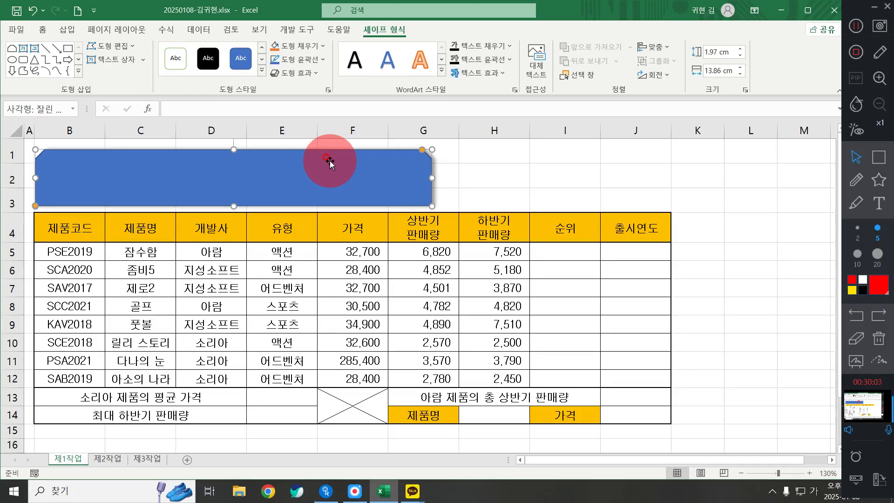
pyautogui.write('게임 ㄴ')
pyautogui.press('BackSpace')
pyautogui.press('Hangul')
pyautogui.write('s')
pyautogui.press('BackSpace')
pyautogui.write('s/w')
pyautogui.press('Hangul')
pyautogui.write('판매혀ㄴ황')
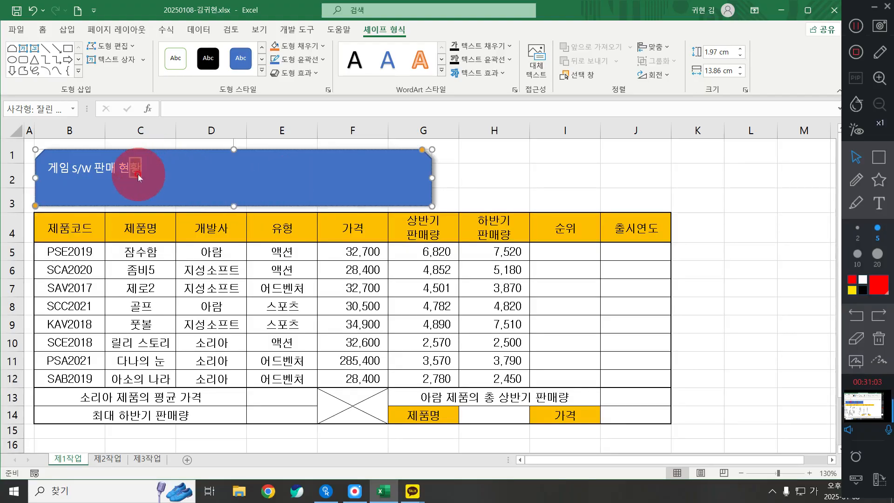
# Set the title shape's text to the 굴림 font at size 24.
pyautogui.click(238, 178)
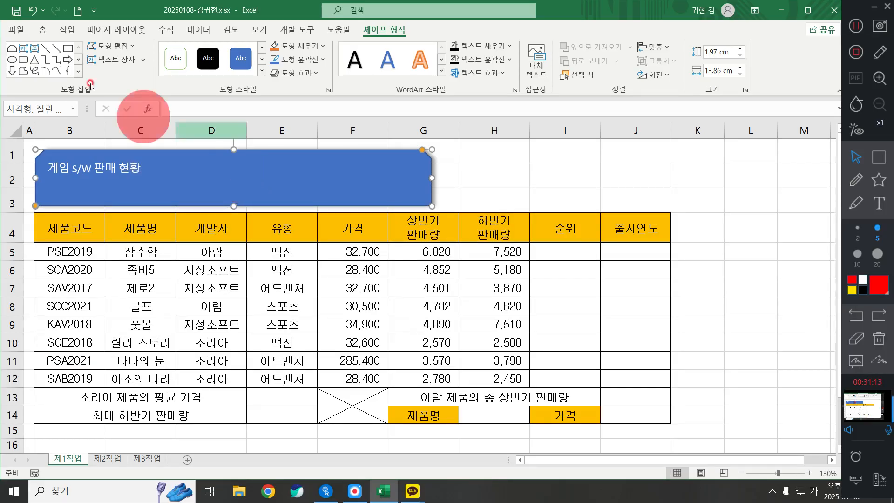
pyautogui.click(43, 32)
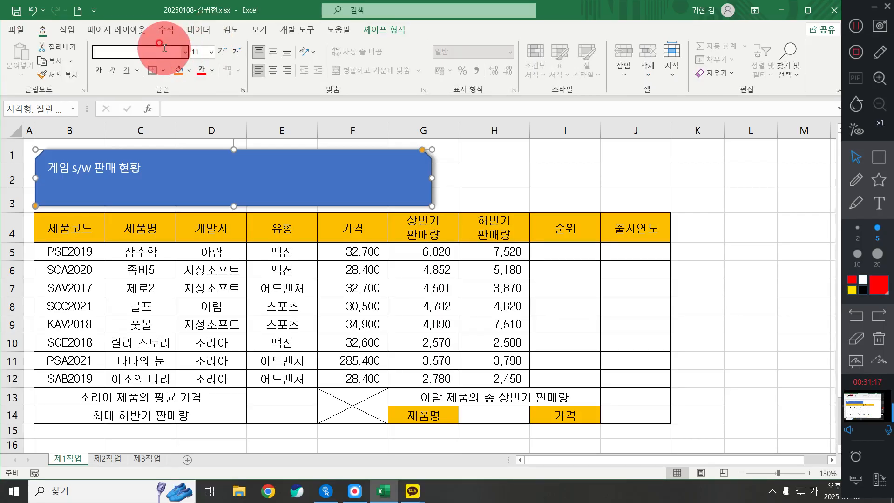
pyautogui.write('굴림')
pyautogui.press('Return')
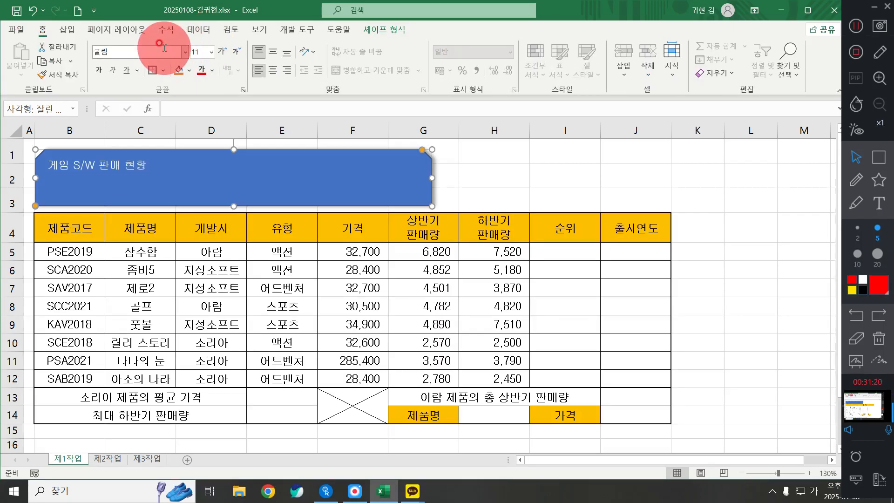
pyautogui.click(196, 52)
pyautogui.write('24')
pyautogui.press('Return')
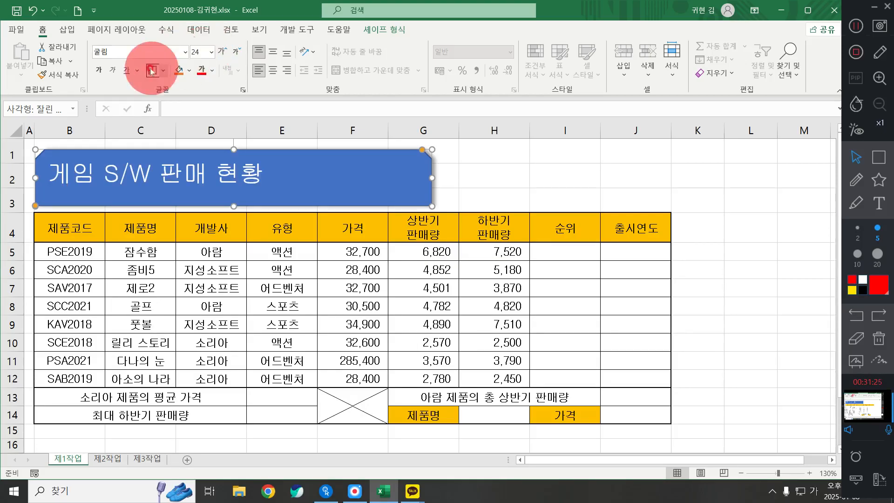
# Make the title shape's text black and bold.
pyautogui.click(214, 68)
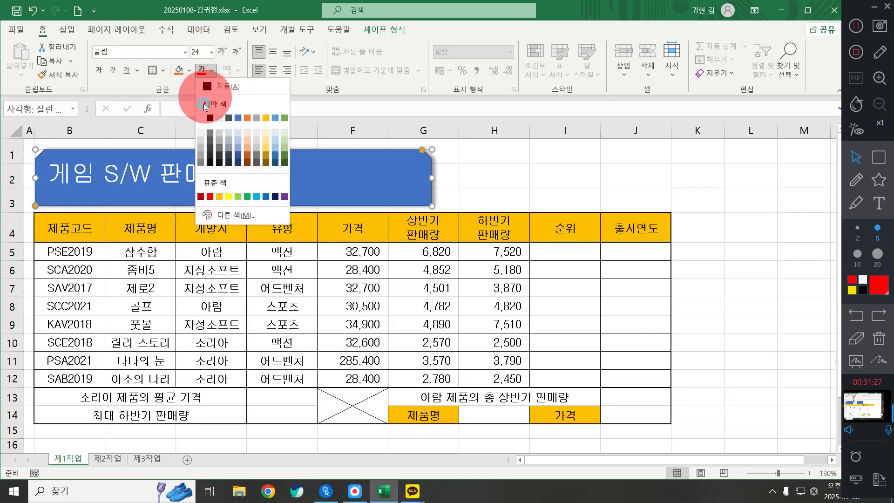
pyautogui.click(207, 103)
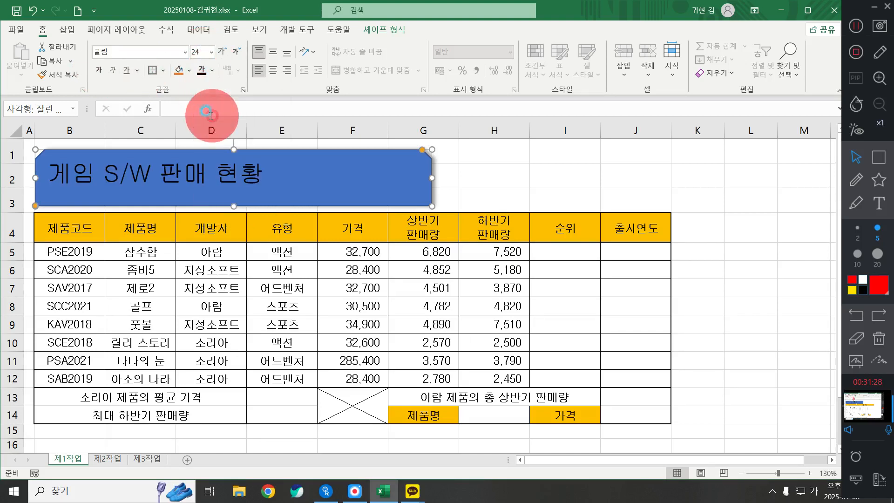
pyautogui.click(212, 72)
pyautogui.click(210, 119)
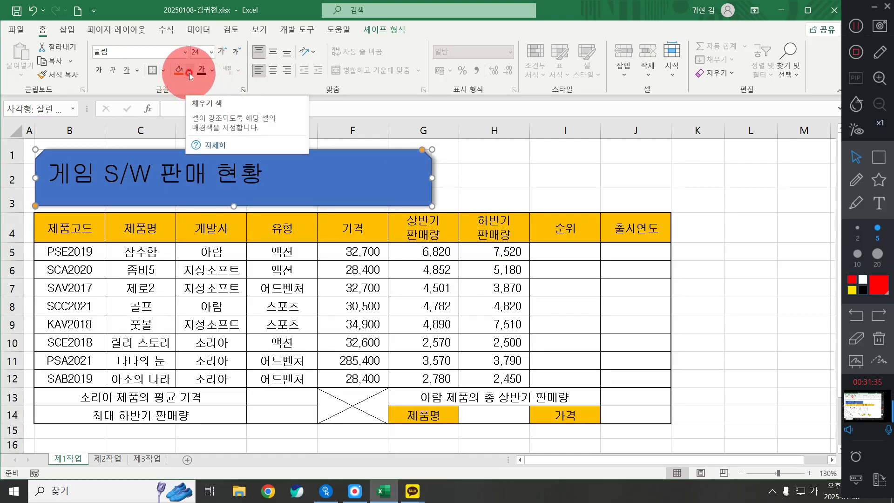
pyautogui.click(100, 73)
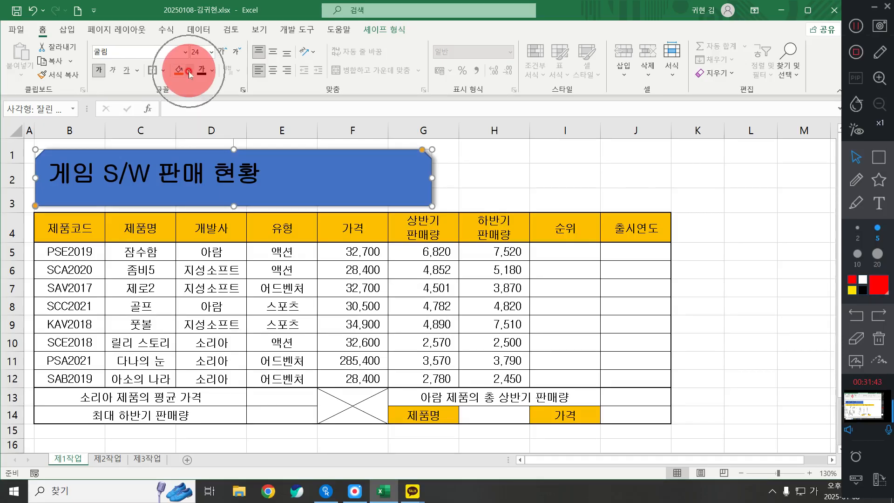
# Fill the title shape with standard yellow and centre its text both vertically and horizontally.
pyautogui.click(188, 71)
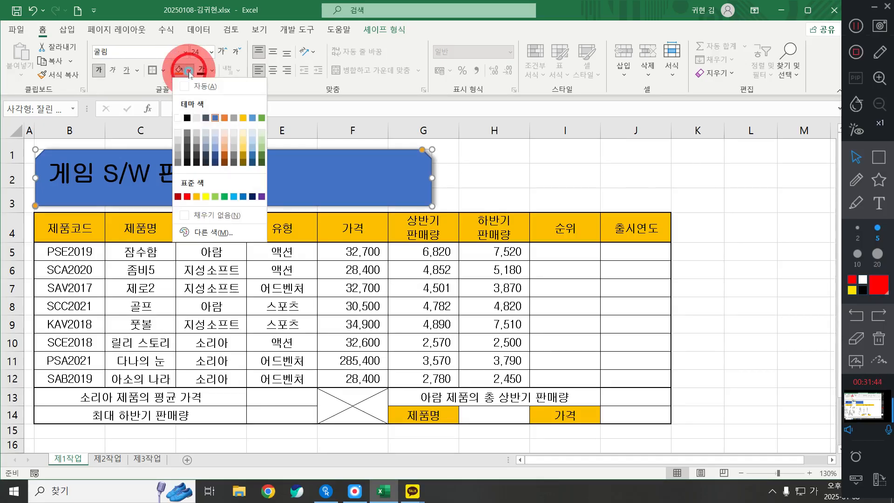
pyautogui.click(206, 198)
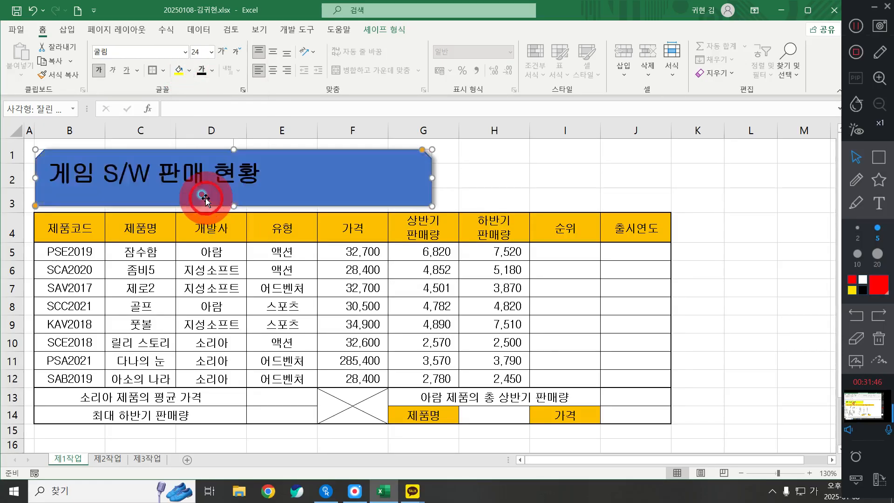
pyautogui.click(274, 53)
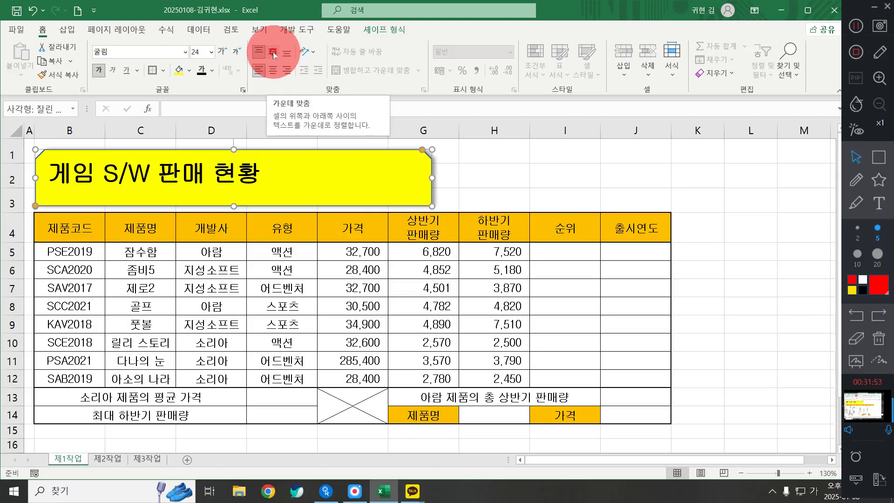
pyautogui.click(273, 69)
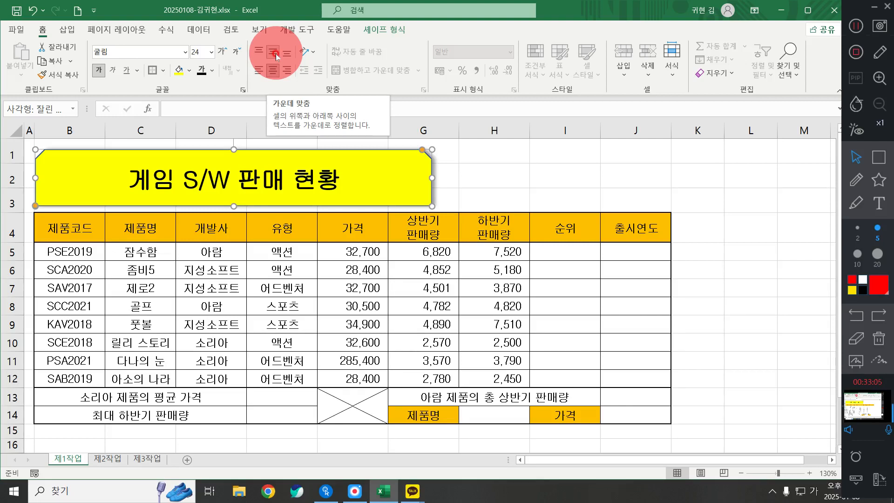
pyautogui.click(567, 182)
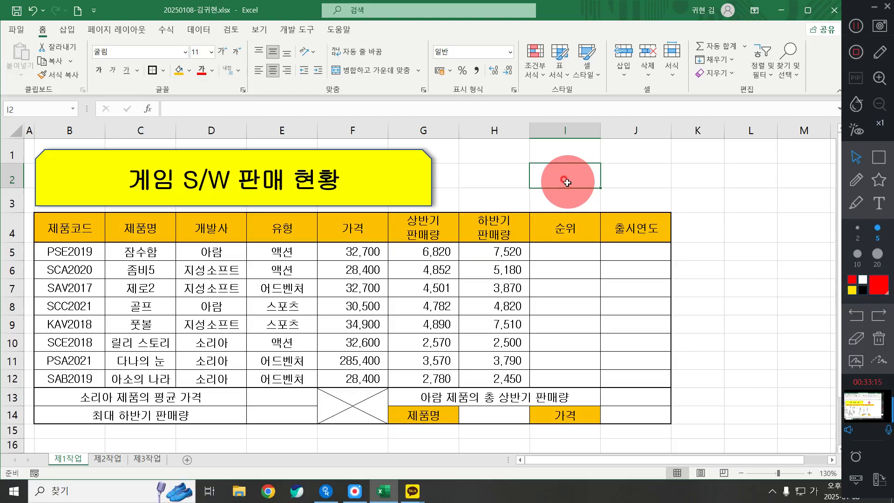
pyautogui.click(879, 161)
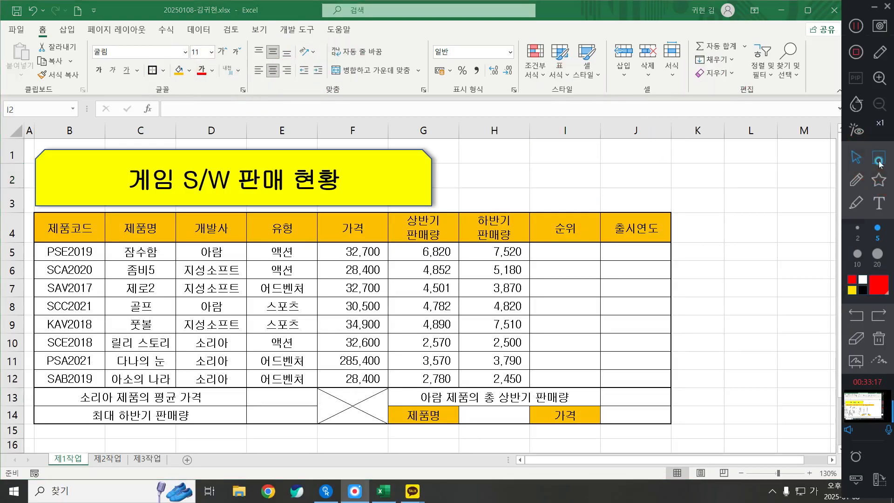
pyautogui.moveTo(437, 124)
pyautogui.mouseDown()
pyautogui.moveTo(576, 195)
pyautogui.moveTo(683, 229)
pyautogui.mouseUp()
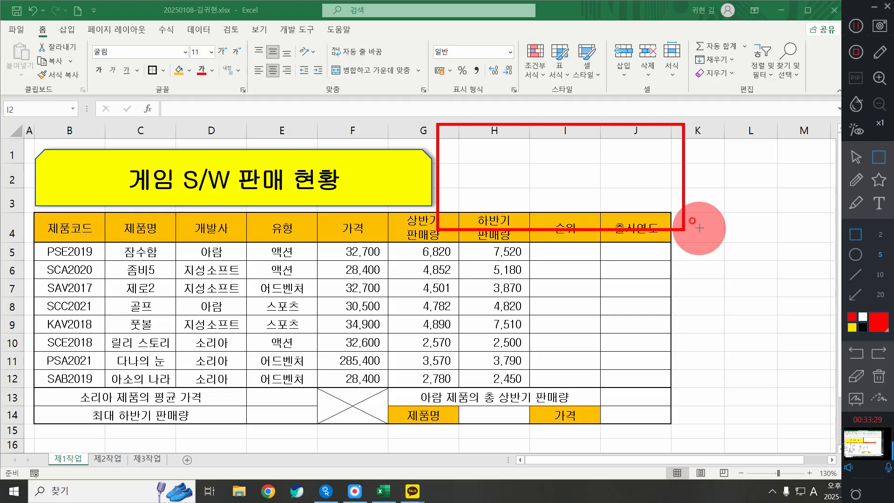
pyautogui.click(877, 377)
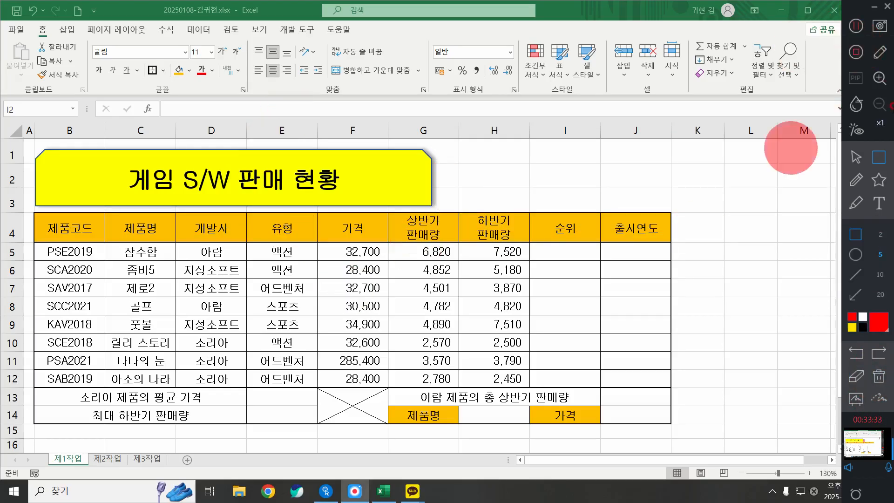
pyautogui.click(856, 158)
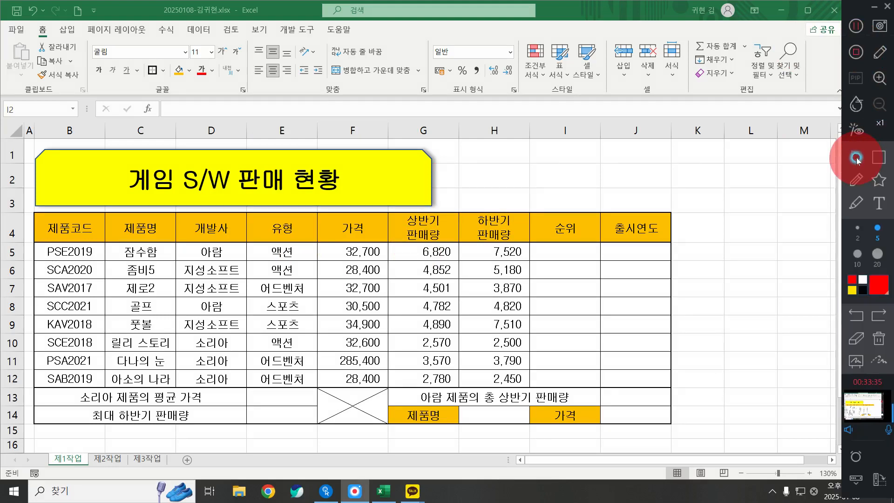